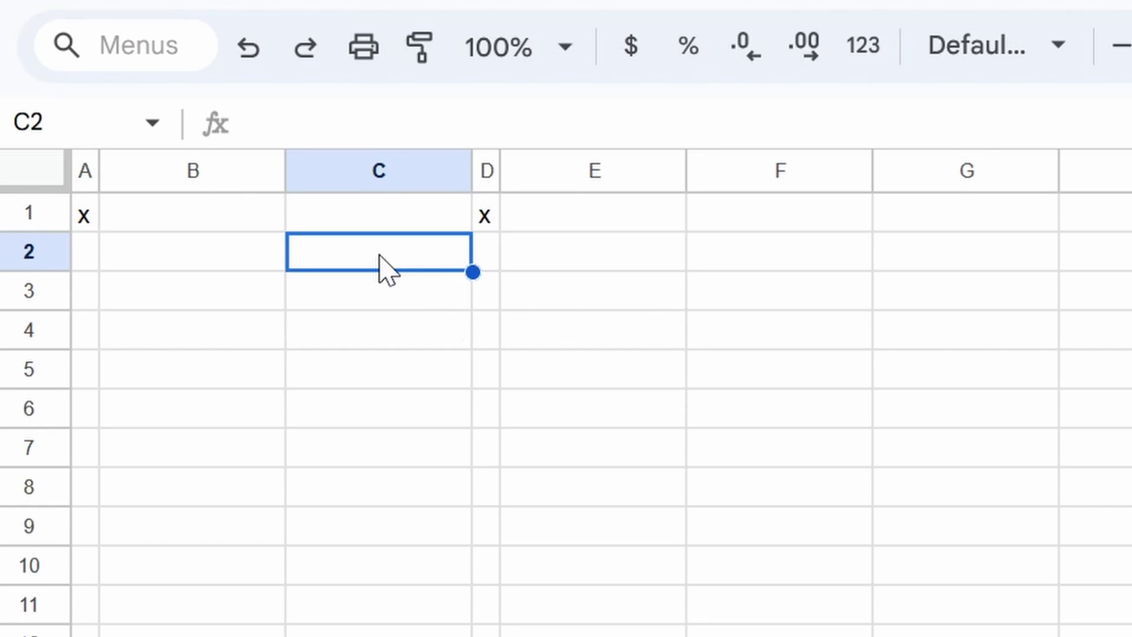
Step: Enter a $100.00 principal in C2 and 1 year in C4
text(100)
key(Return)
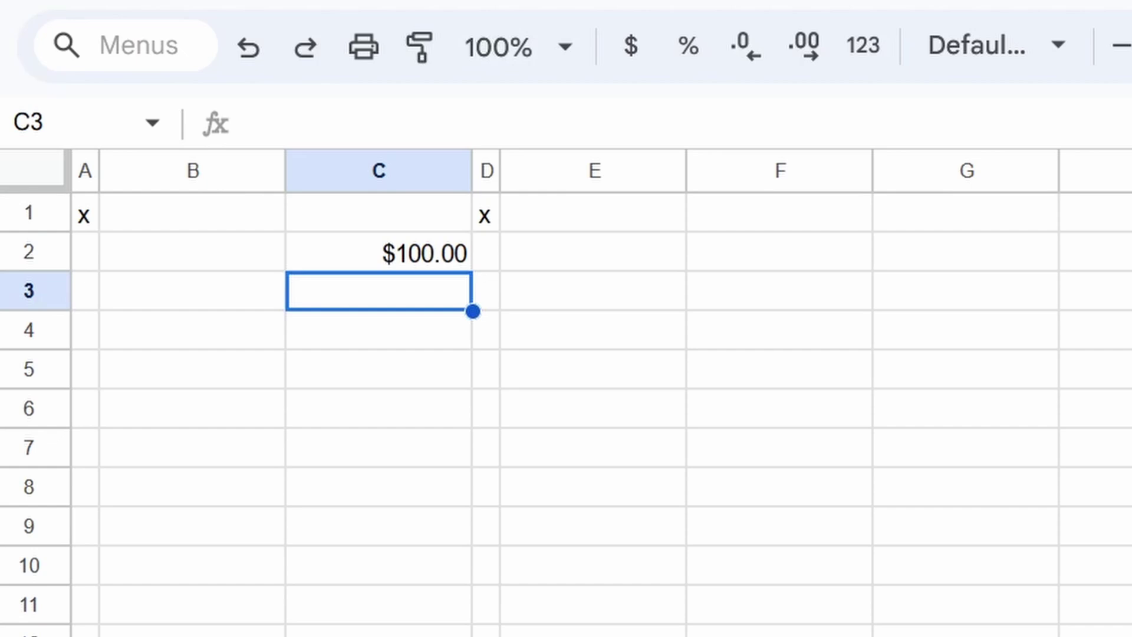
click(378, 251)
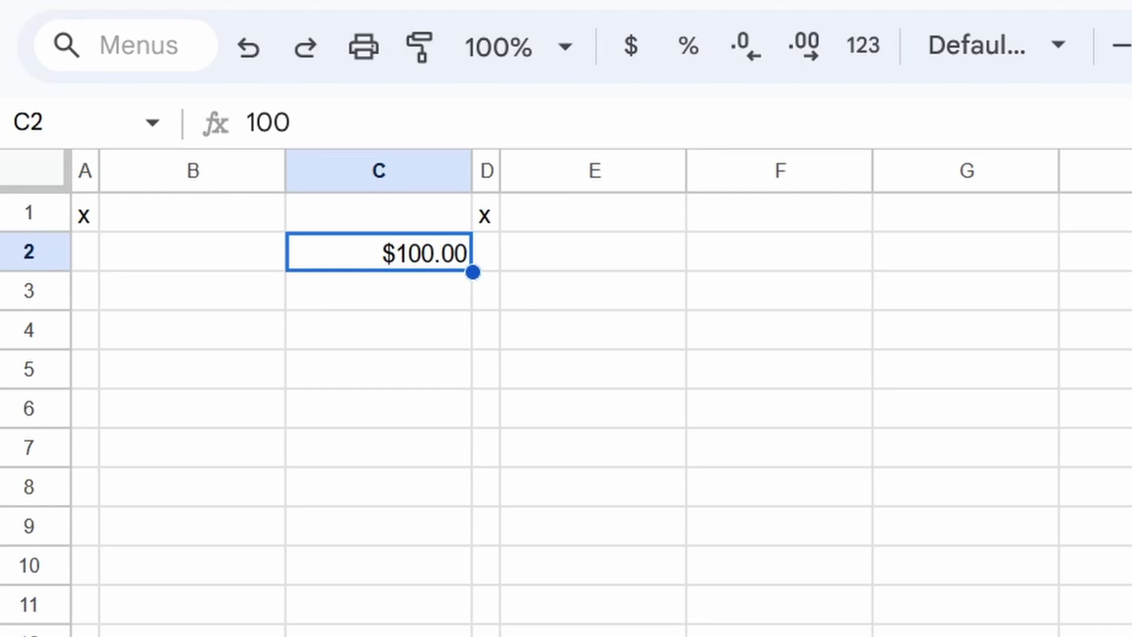
click(378, 330)
text(1)
key(Up)
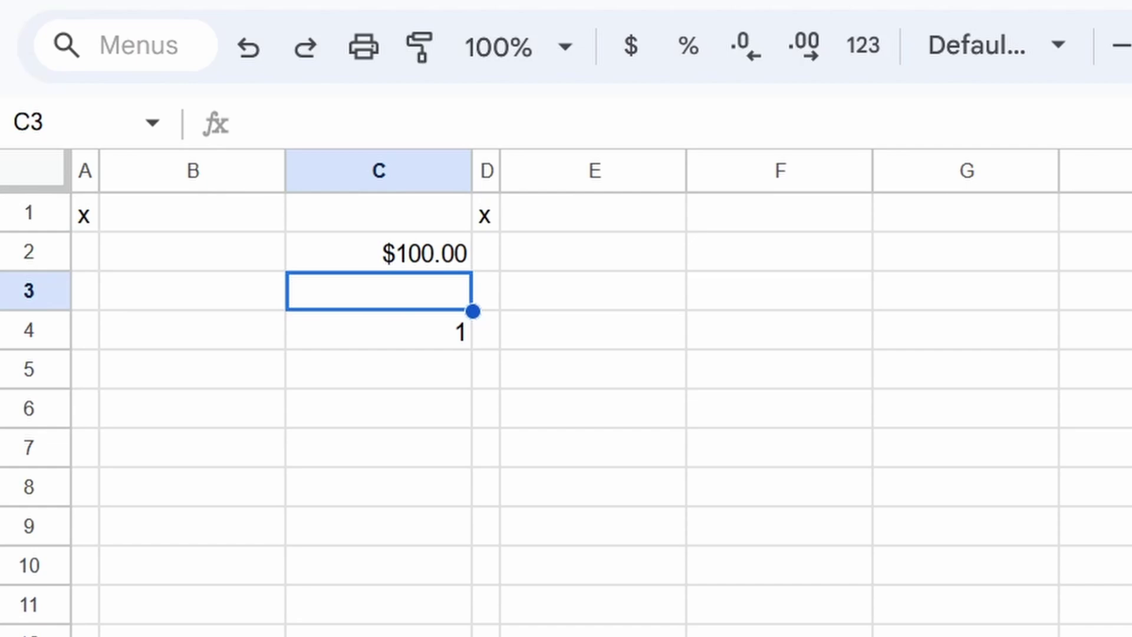
Step: Enter a 10% interest rate in C3
text(10%)
key(Return)
click(378, 291)
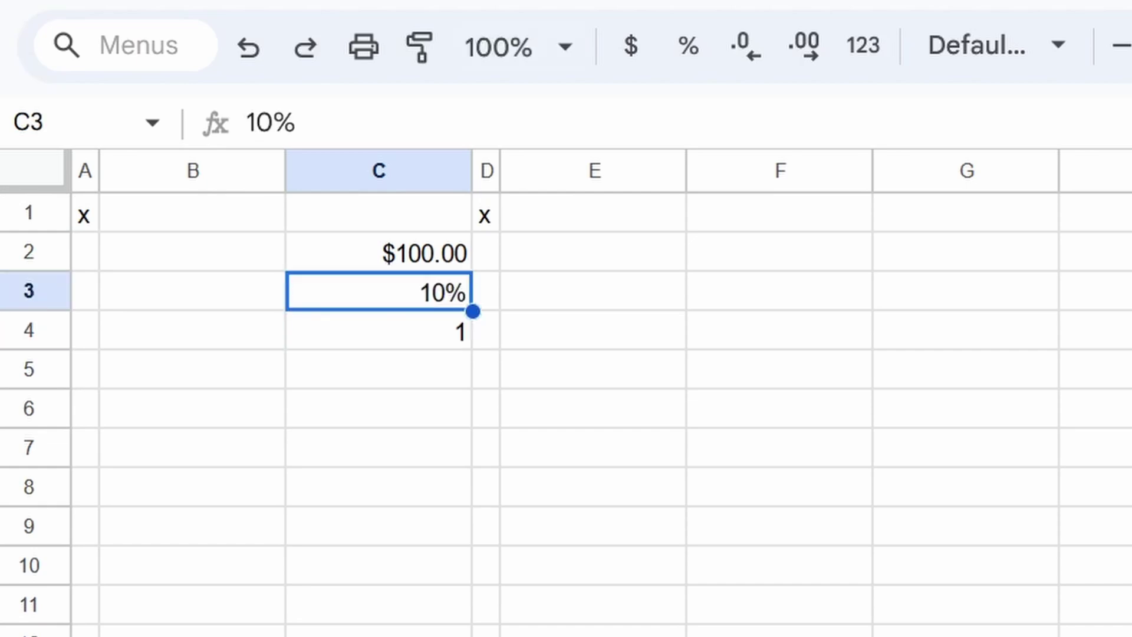
click(486, 291)
click(594, 252)
Step: In F2, build the year-end balance formula =C2+(C3*C2)
click(779, 252)
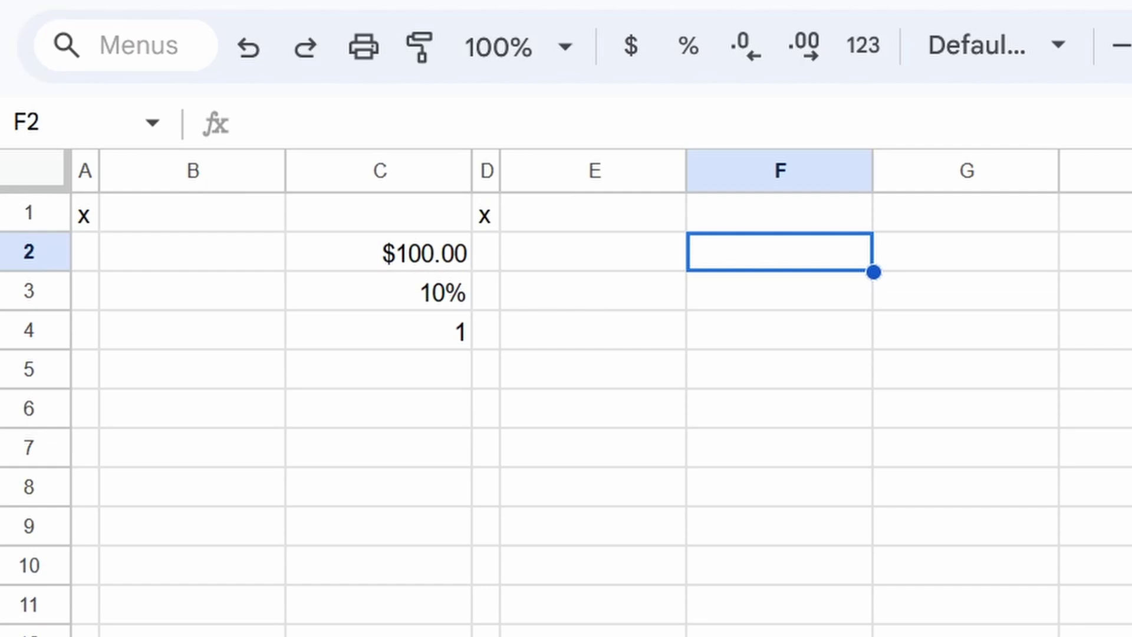
text(=)
click(486, 252)
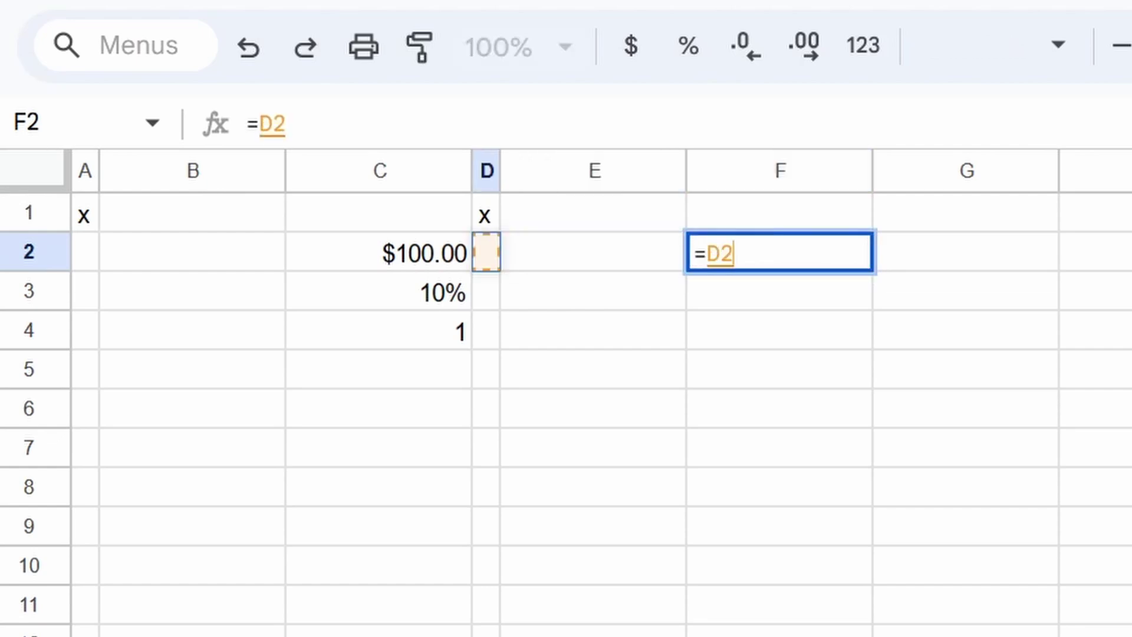
click(378, 252)
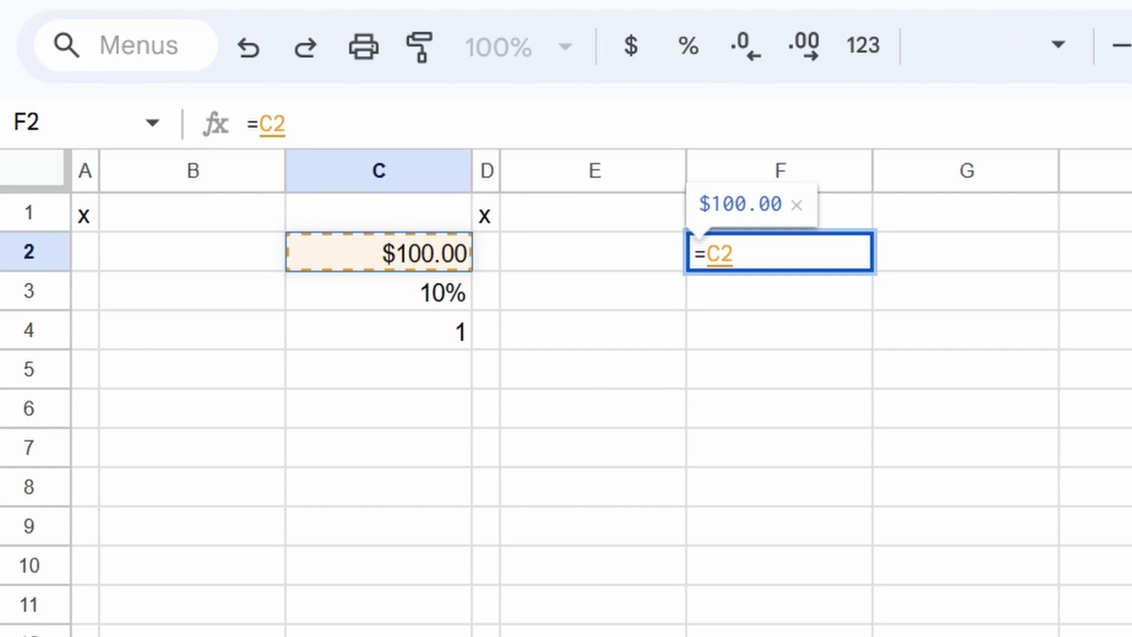
text(+()
click(486, 251)
click(378, 291)
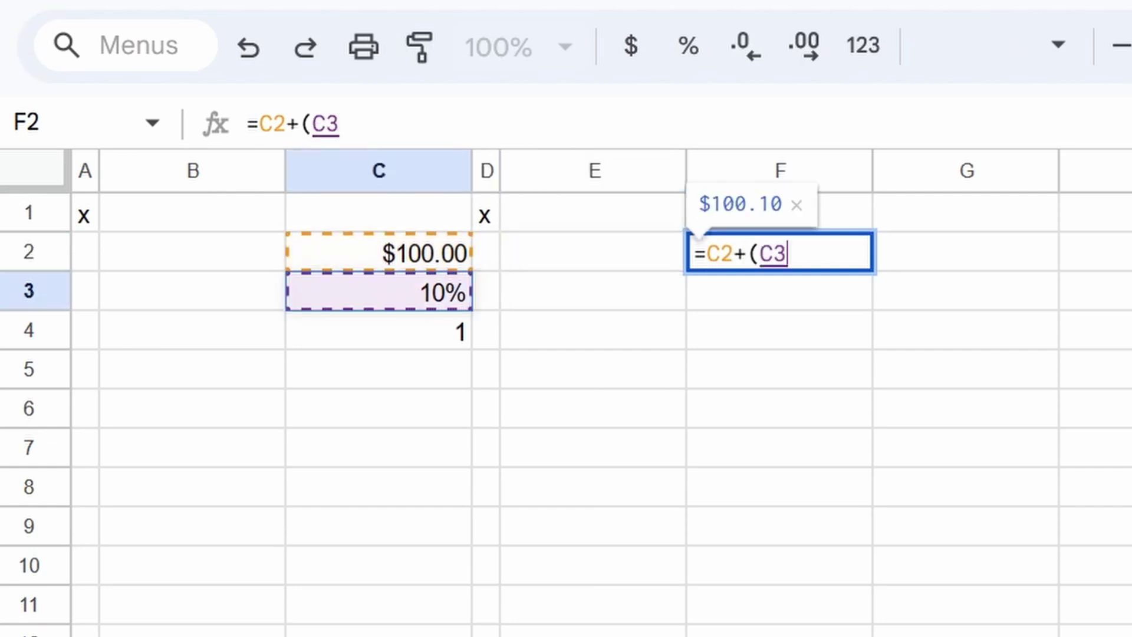
text(*)
click(485, 252)
click(379, 252)
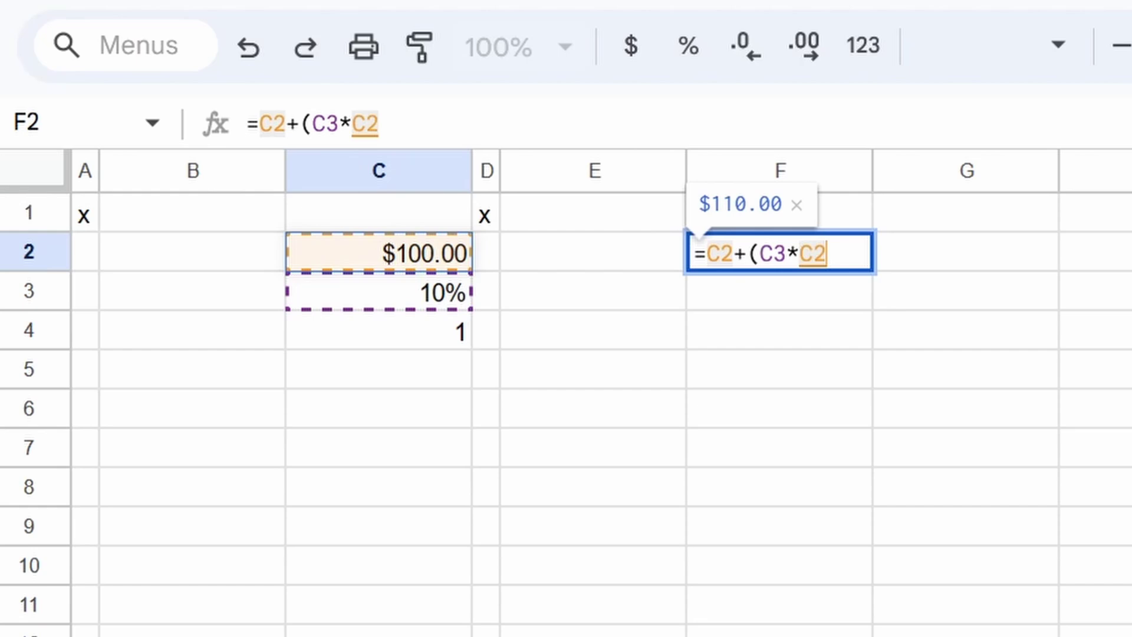
text())
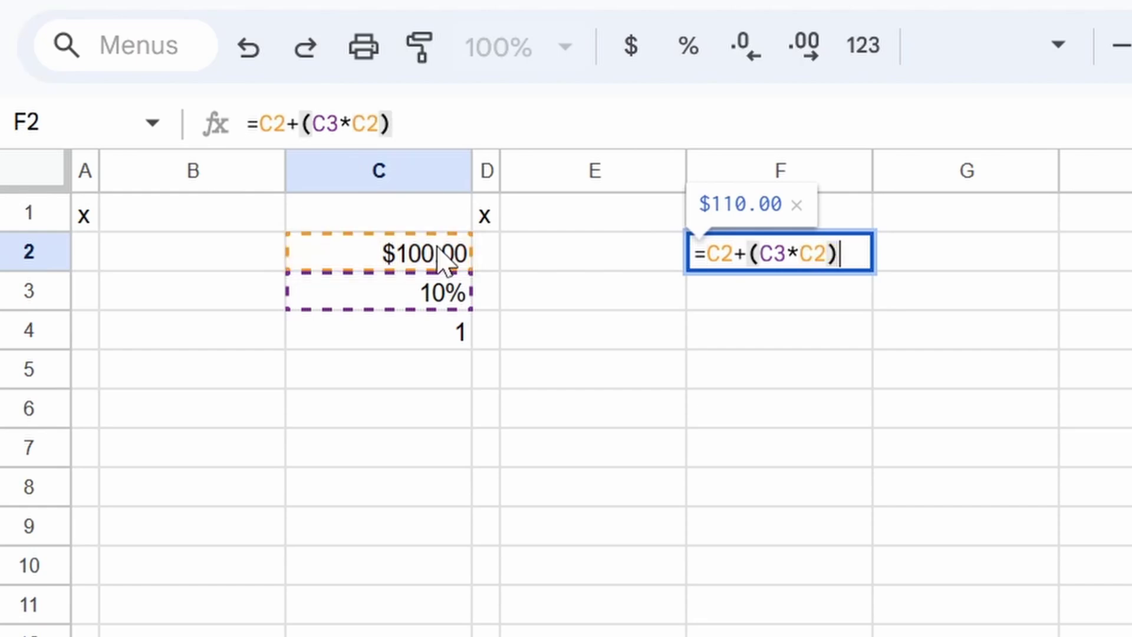
Step: Make the C3 and second C2 references absolute and commit, giving $110.00
click(779, 253)
key(F4)
click(840, 254)
key(F4)
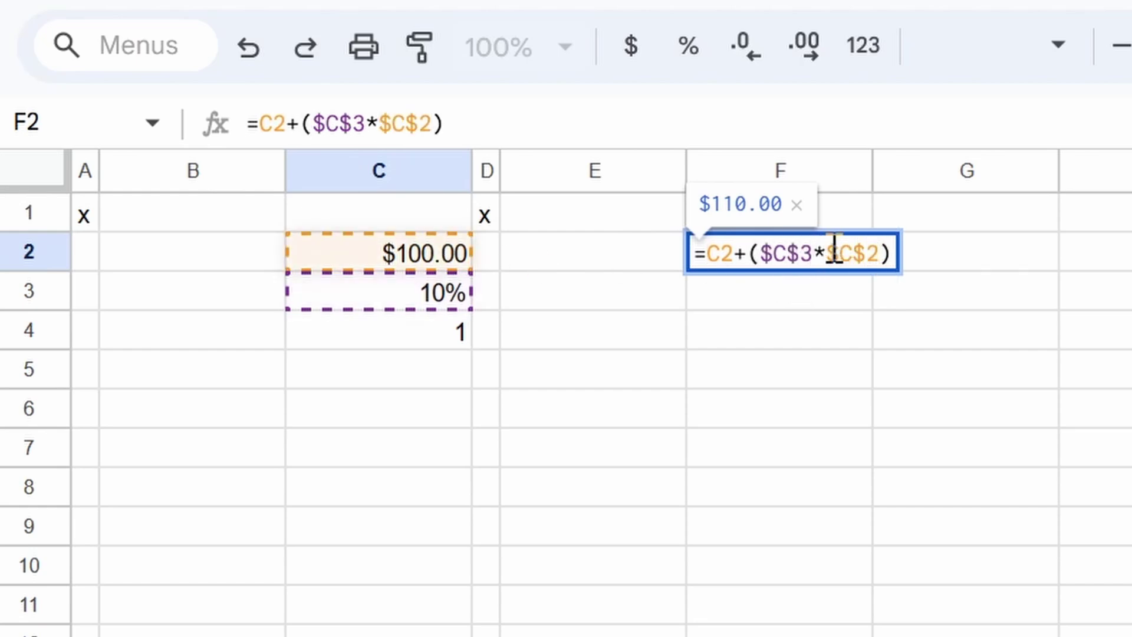
key(ctrl+Return)
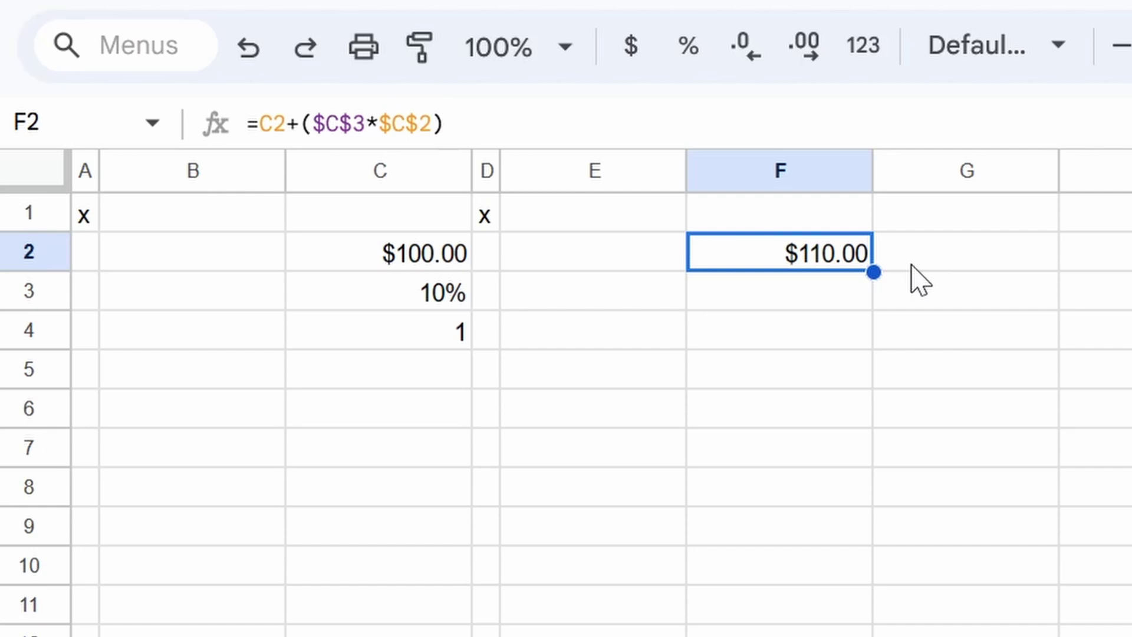
Step: Change the C3 rate to 5% and confirm F2 now shows $105.00
key(Down)
key(Left)
key(Left)
key(Left)
text(5)
key(Return)
key(Up)
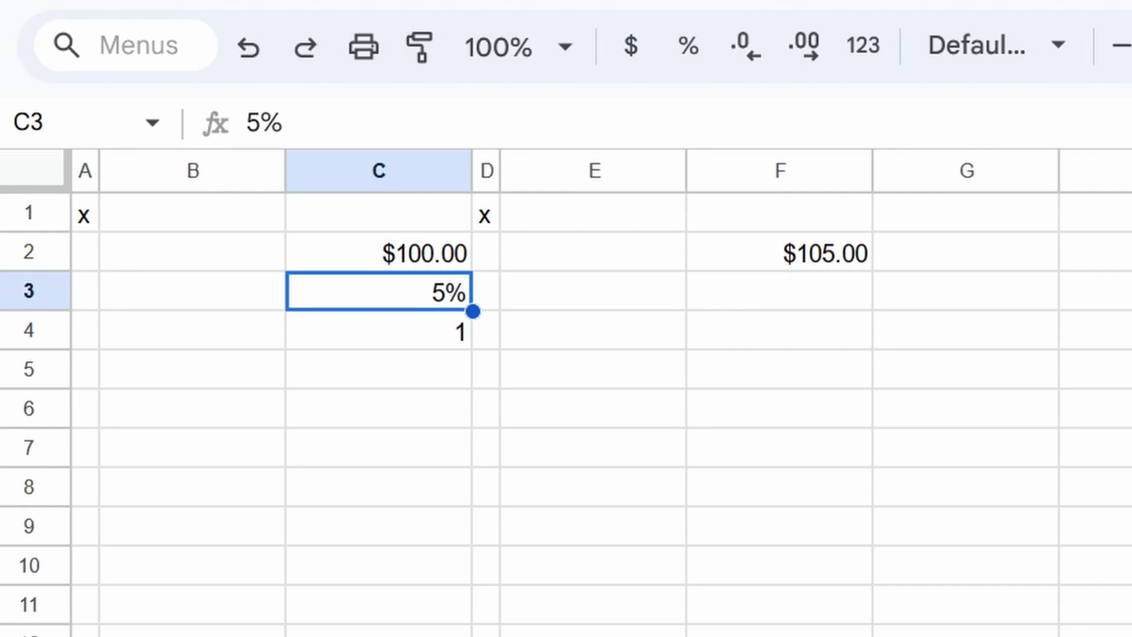
click(593, 251)
click(779, 252)
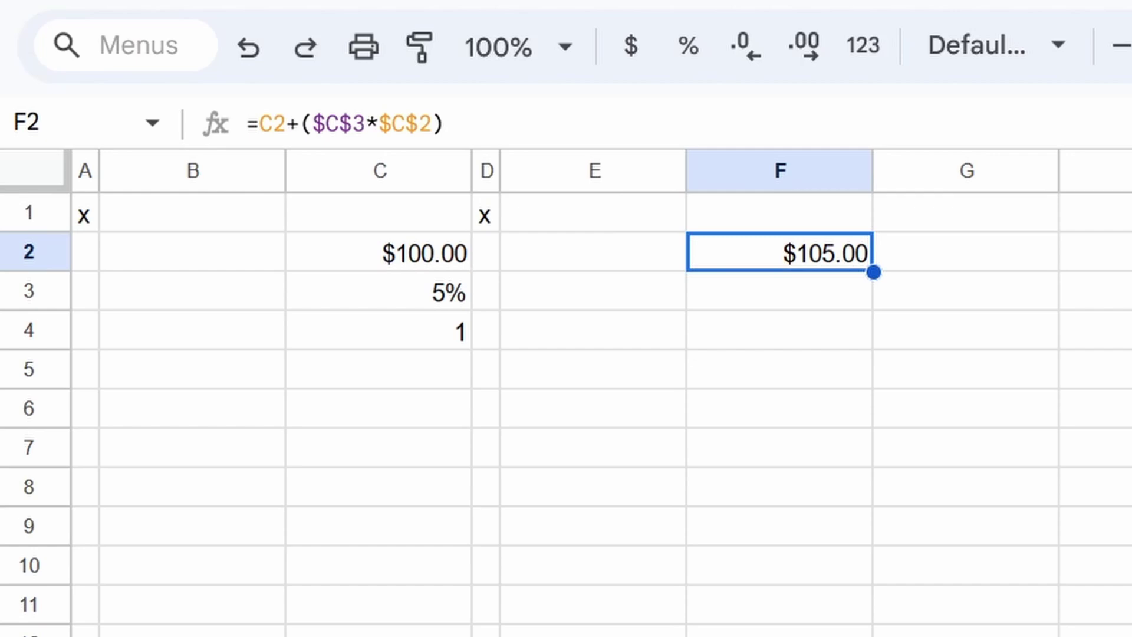
Step: Label B2:B4 Principal, Interest Rate and Due Year, and set C4 to 3
click(486, 252)
click(378, 252)
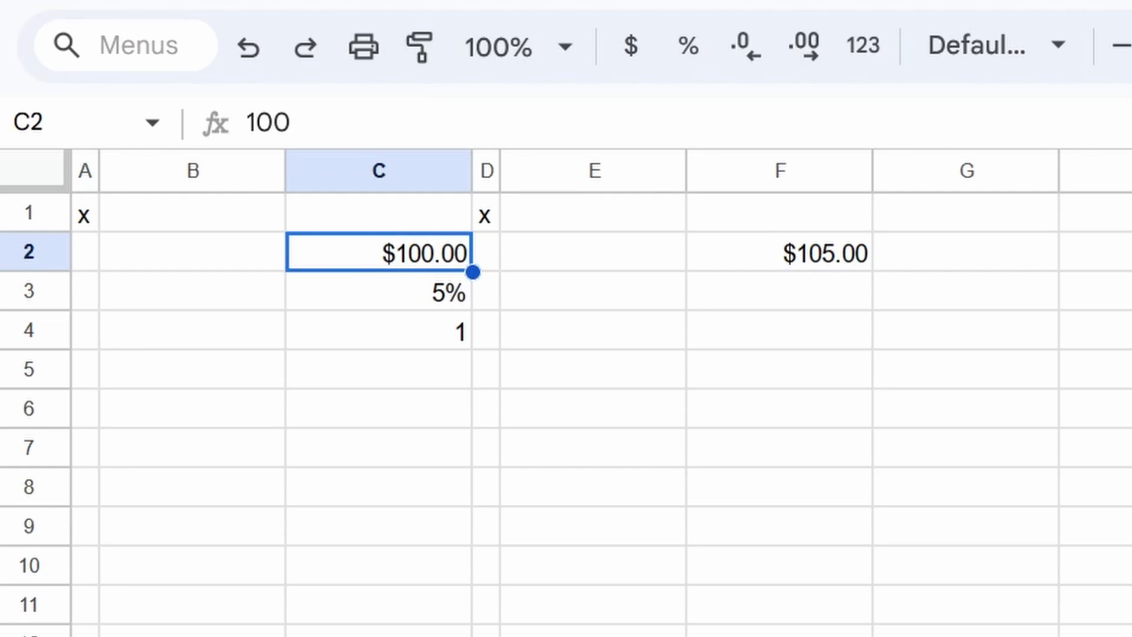
click(192, 251)
text(Pr)
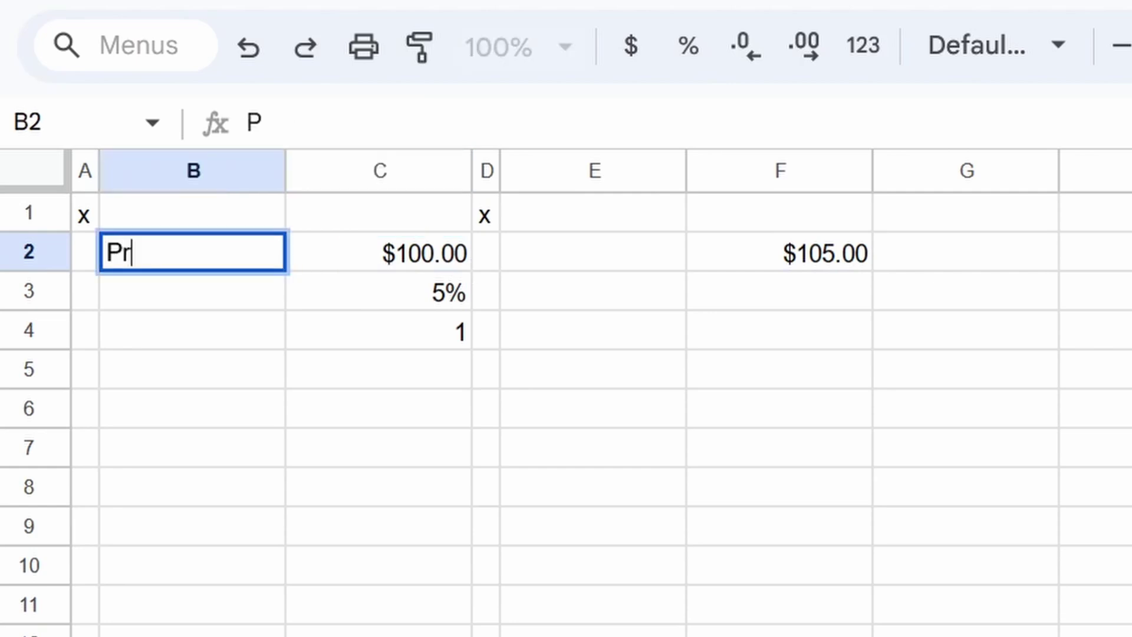
text(incipal)
key(Return)
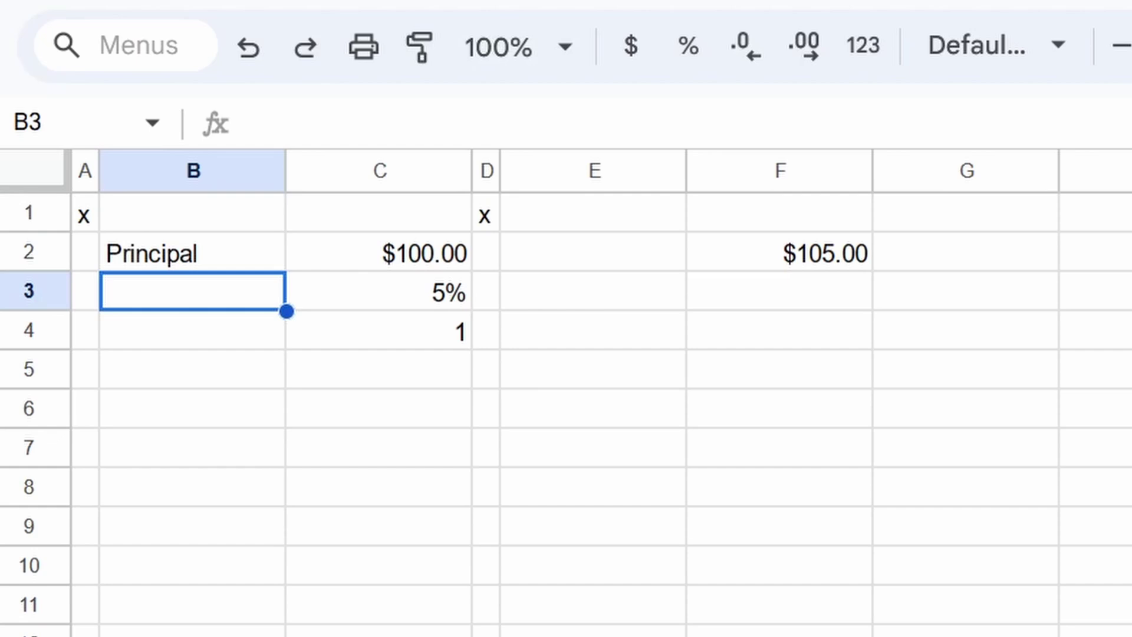
text(Interest Rate)
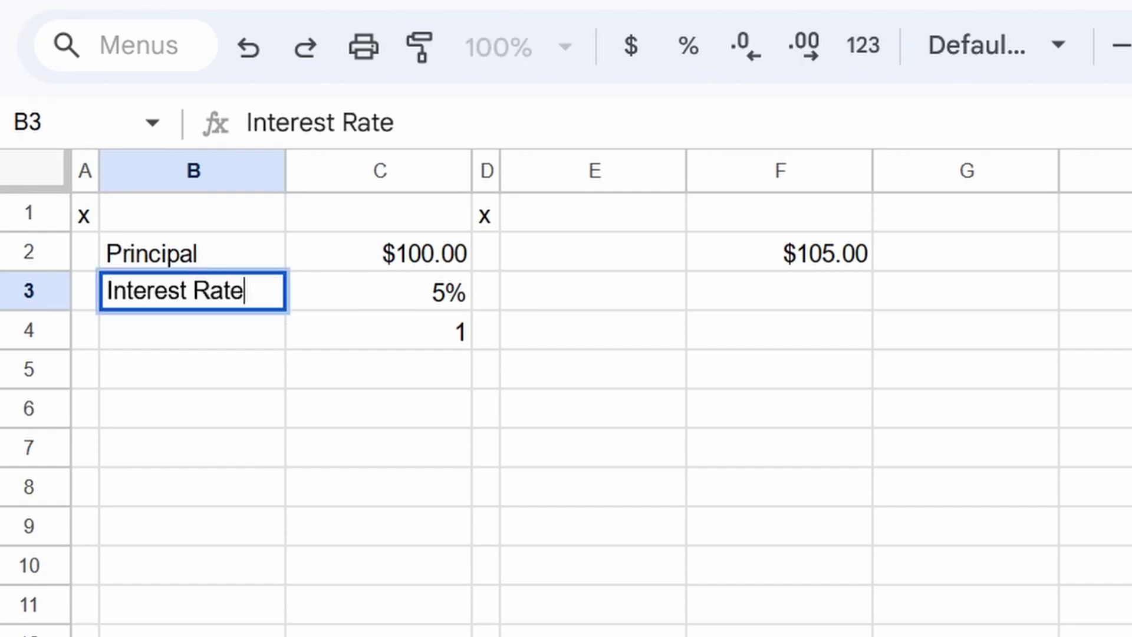
key(Return)
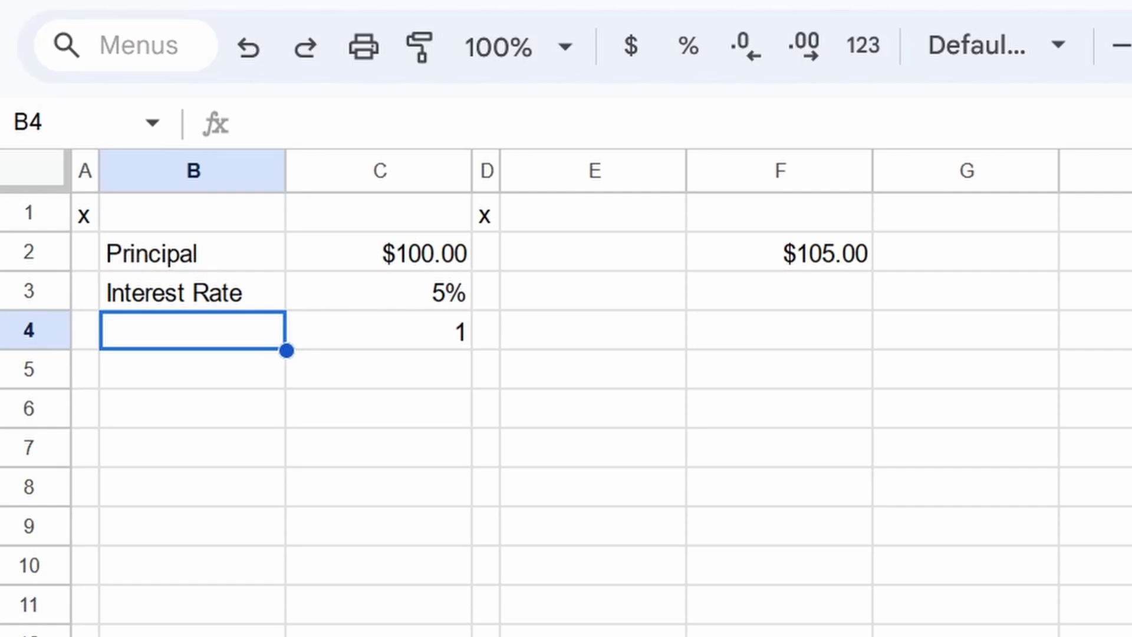
text(Due EY)
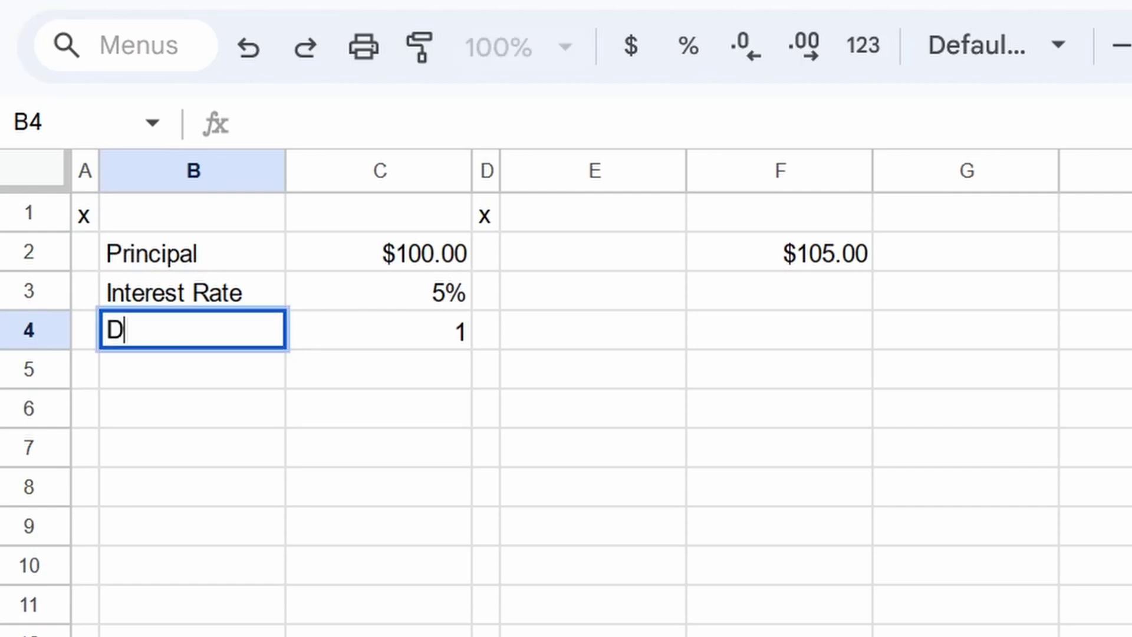
key(BackSpace)
key(BackSpace)
text(Year)
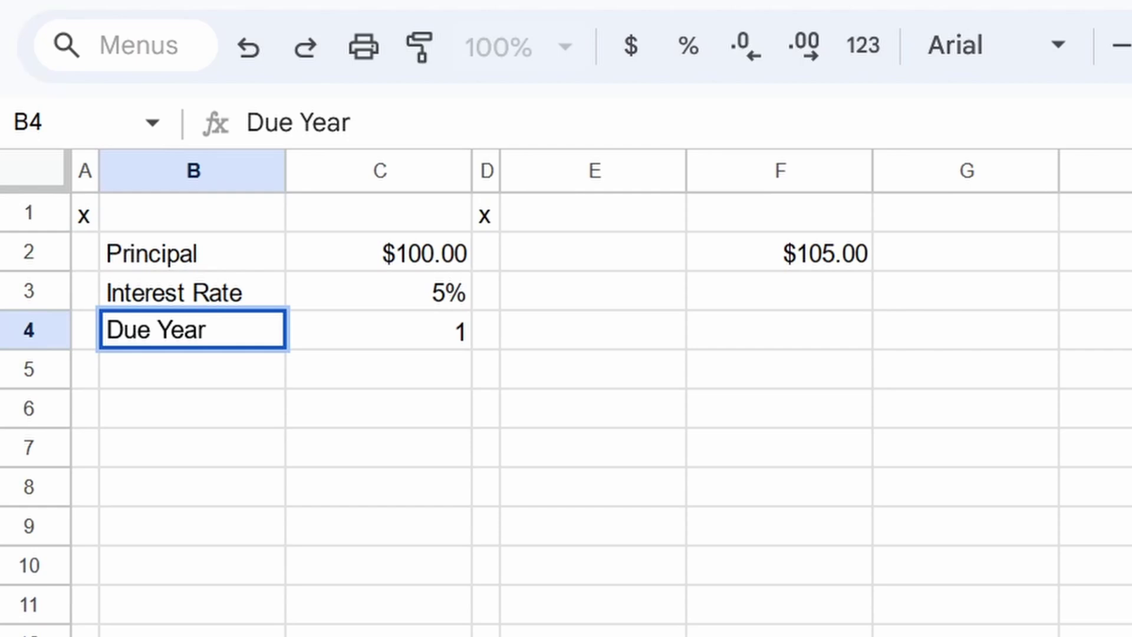
key(Tab)
text(3)
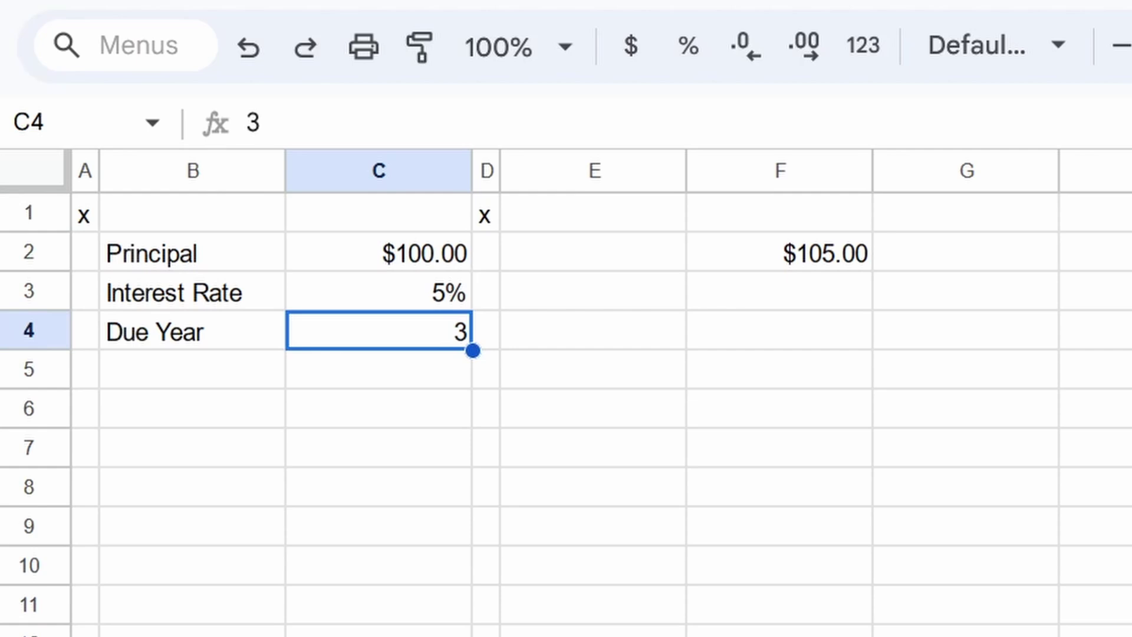
Step: Number the years 1, 2 and 3 in E2:E4
click(595, 253)
text(1)
click(779, 293)
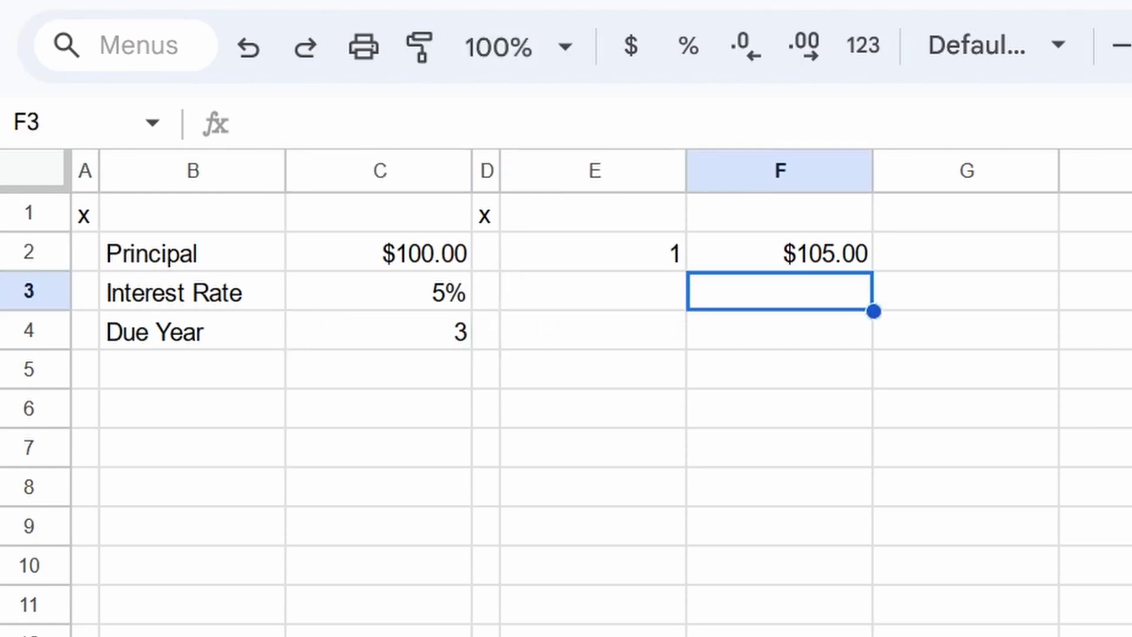
click(779, 253)
click(779, 290)
click(594, 291)
text(2)
key(Return)
text(3)
Step: Enter the year-2 balance formula =F2+($C$3*$C$2) in F3
click(779, 291)
text(=)
key(Up)
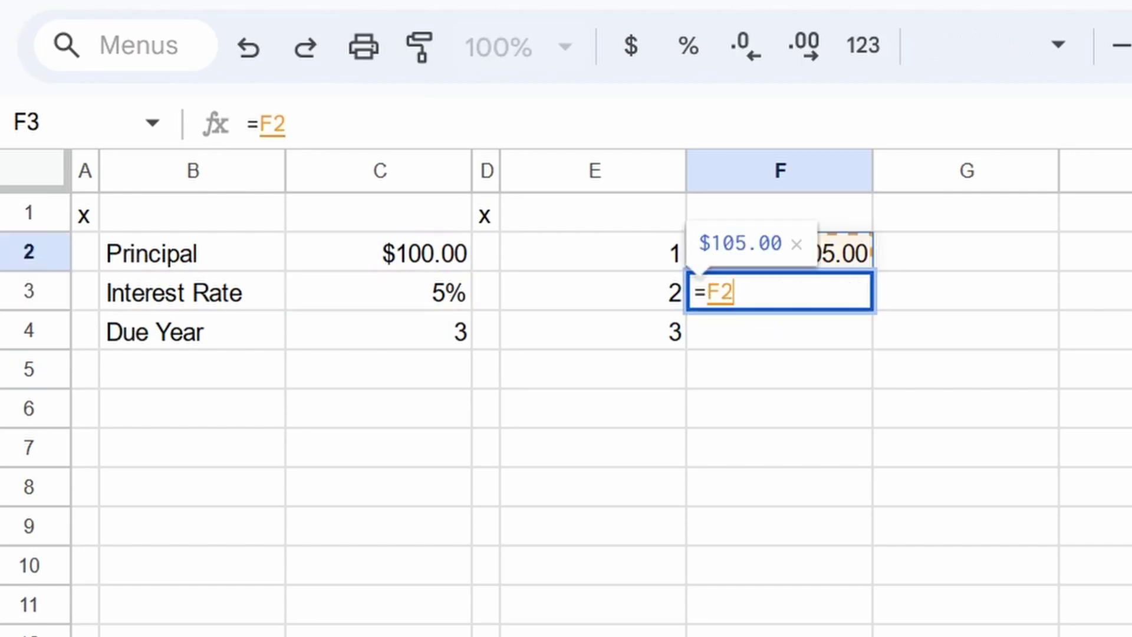
text(+()
key(Left)
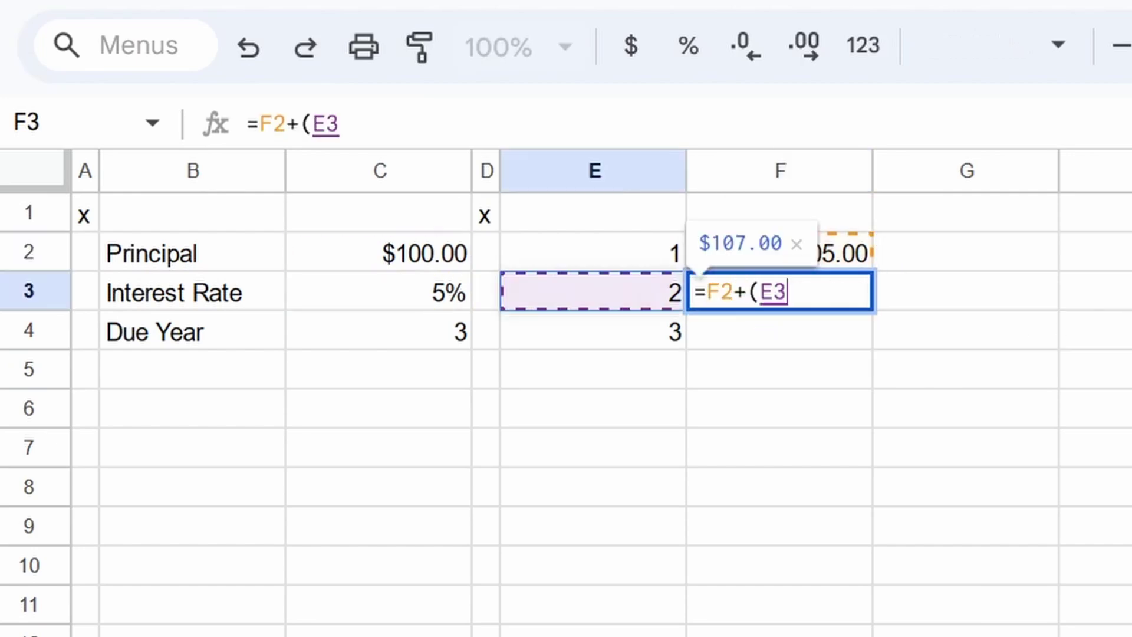
key(Left)
key(Left)
key(F4)
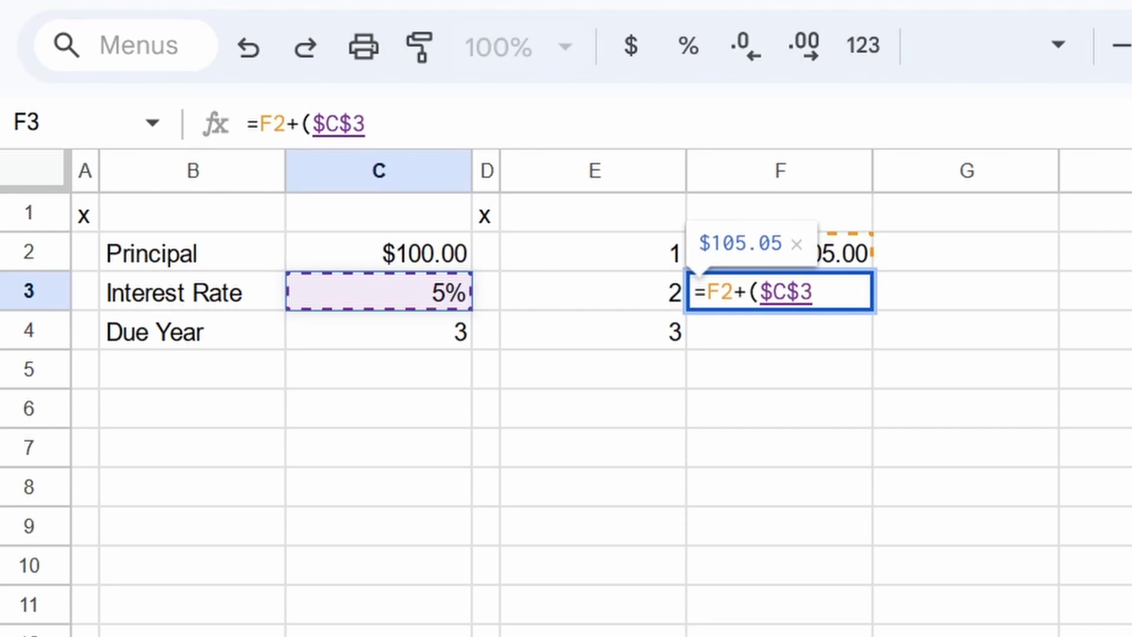
text(*)
key(Left)
key(Left)
key(Left)
key(Up)
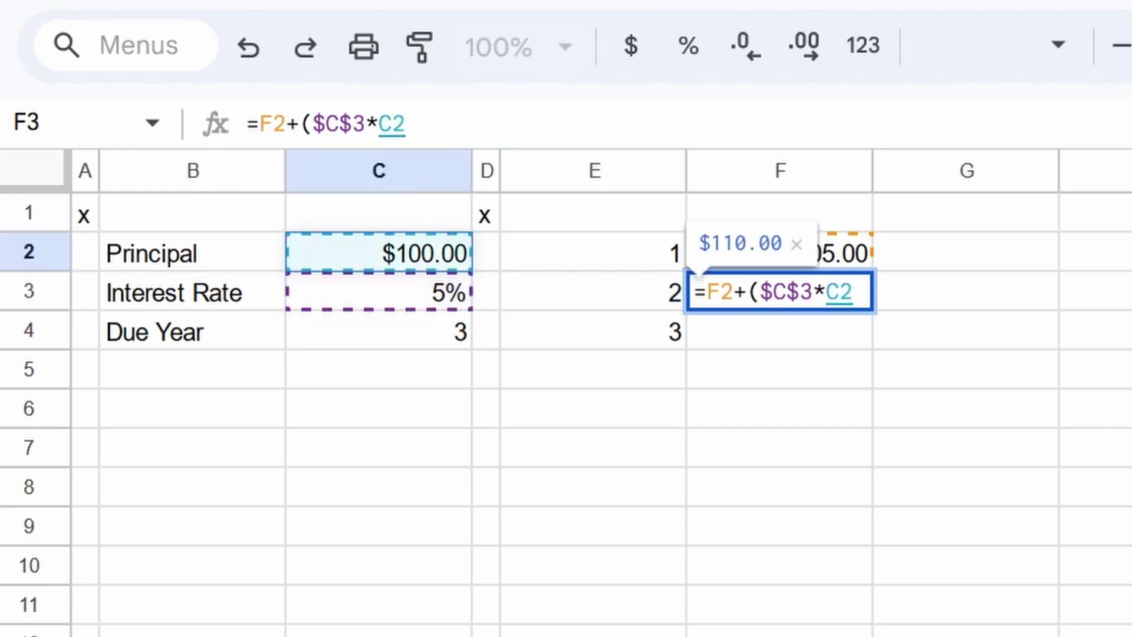
key(F4)
key(Return)
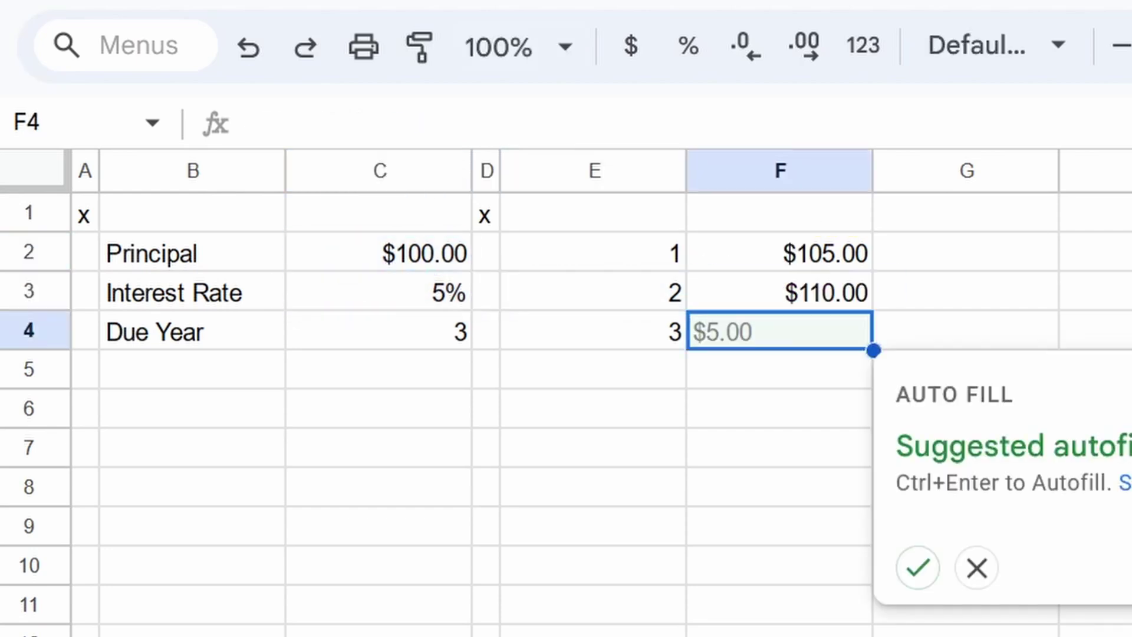
Step: Copy F3's formula into F4 and colour the F2:F4 results red
click(779, 291)
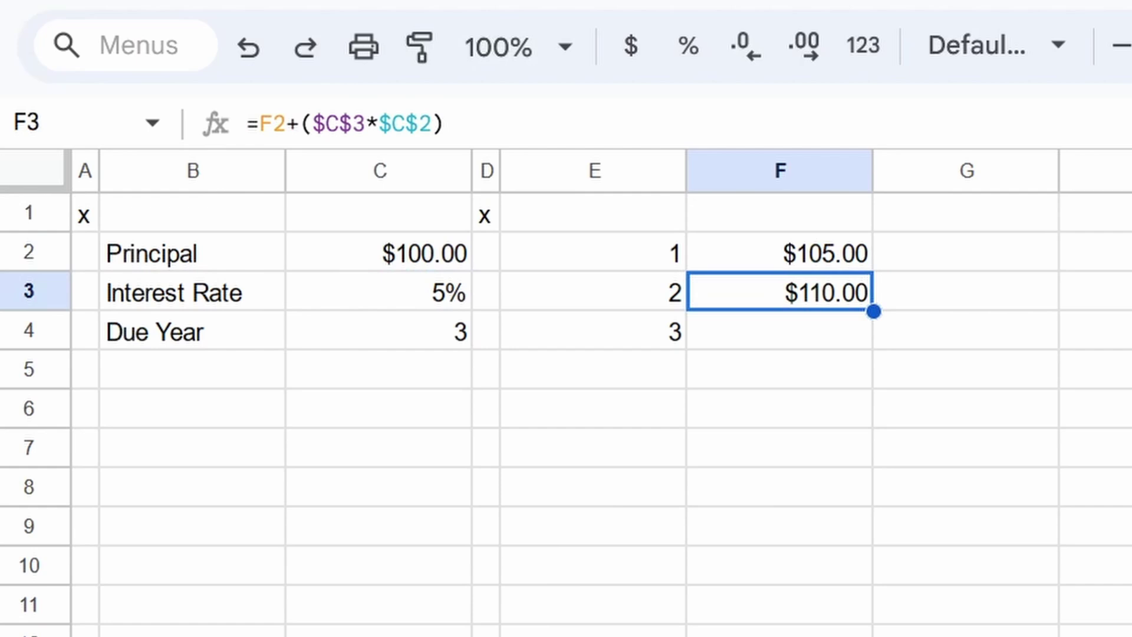
key(ctrl+c)
click(779, 330)
key(ctrl+v)
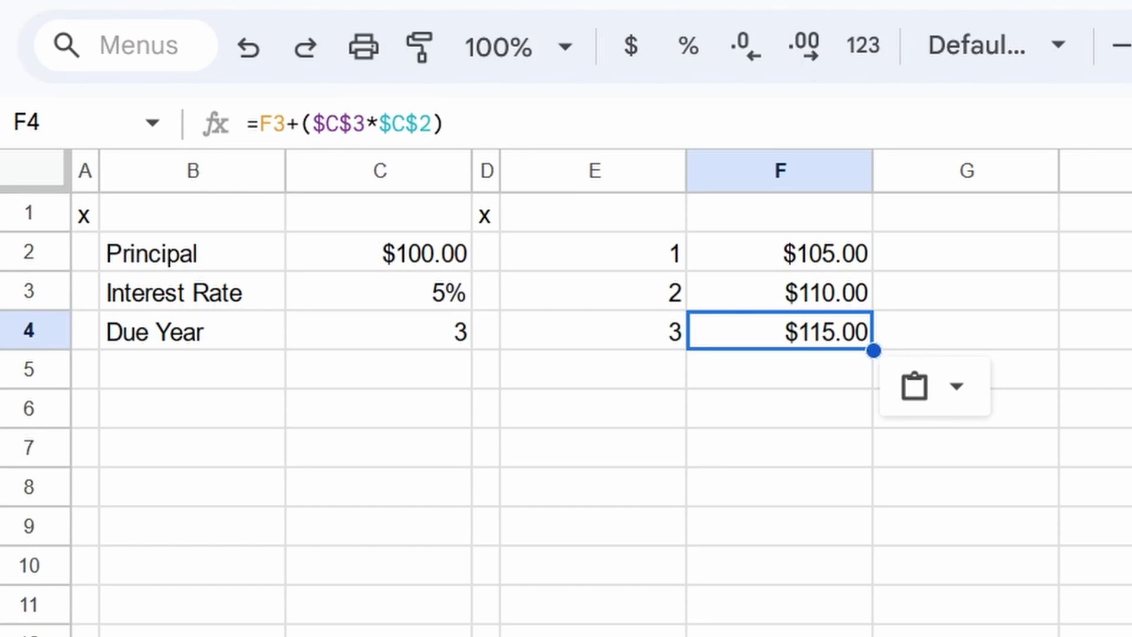
drag(705, 253, 768, 338)
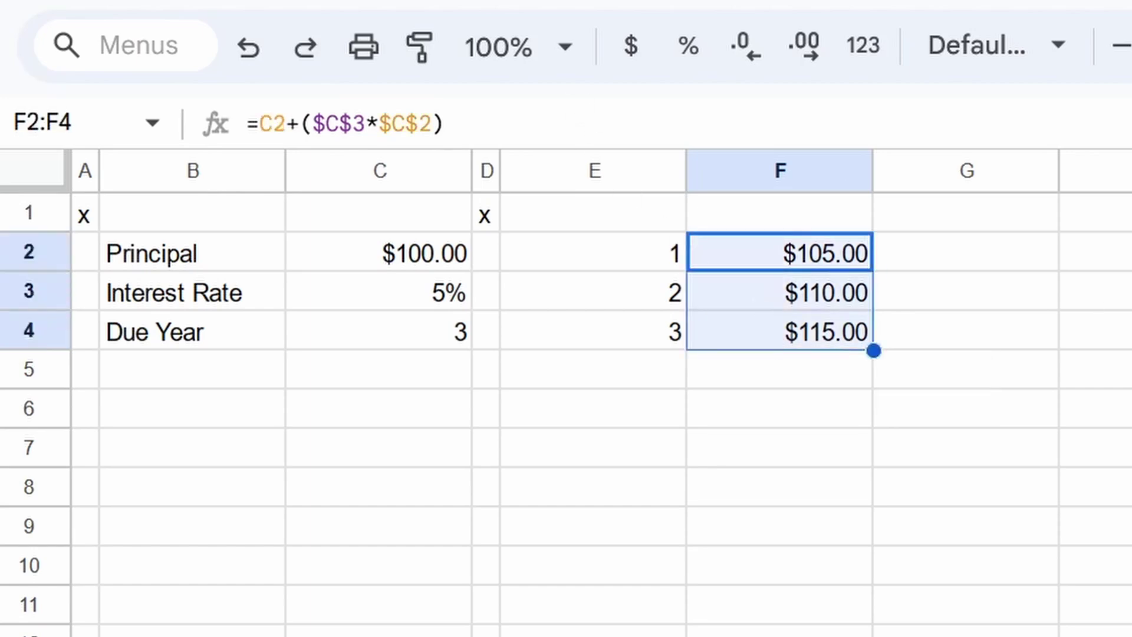
click(986, 419)
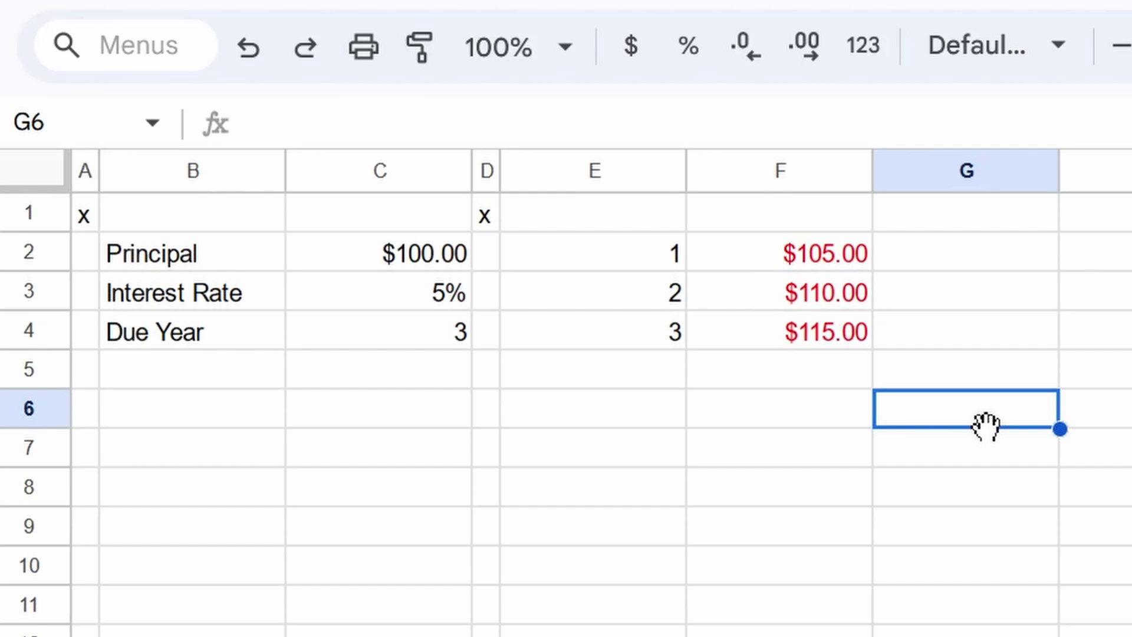
Step: Set G2 to =F2 to start the compounding column
key(Up)
key(Up)
key(Up)
key(Up)
text(=)
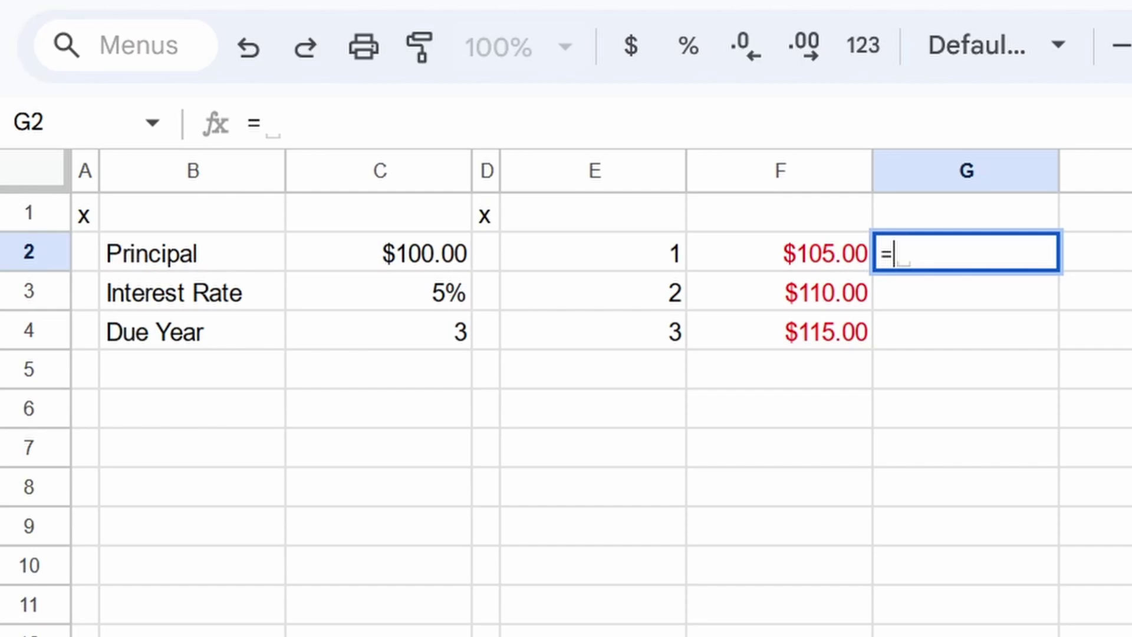
text(F2)
key(Return)
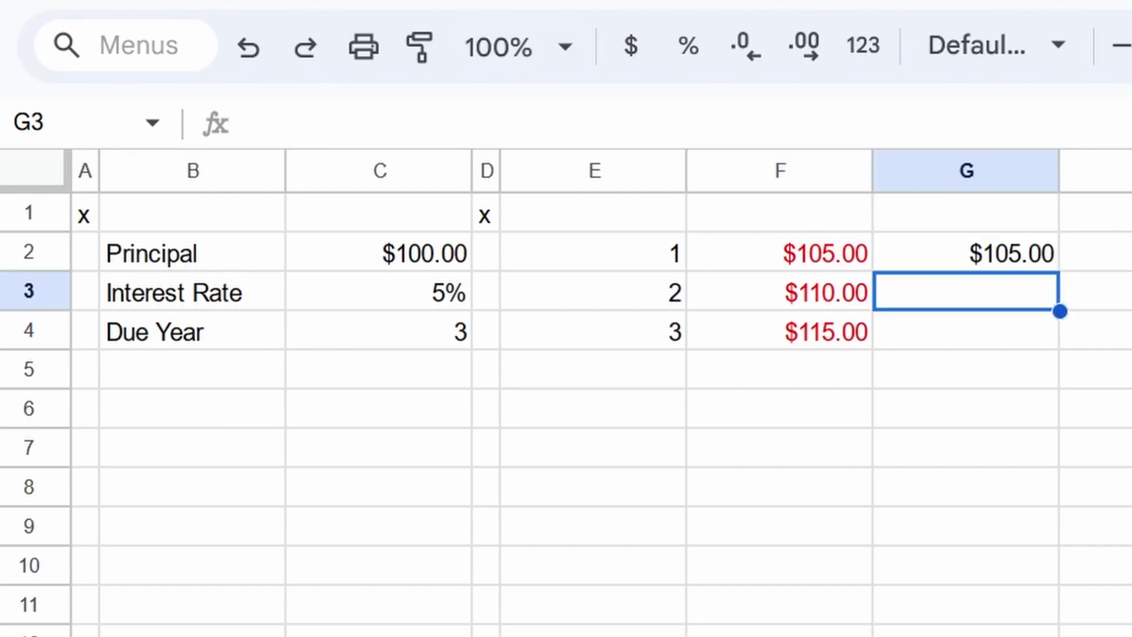
Step: Enter the compound formula =G2+($C$3*G2) in G3, giving $110.25
text(=)
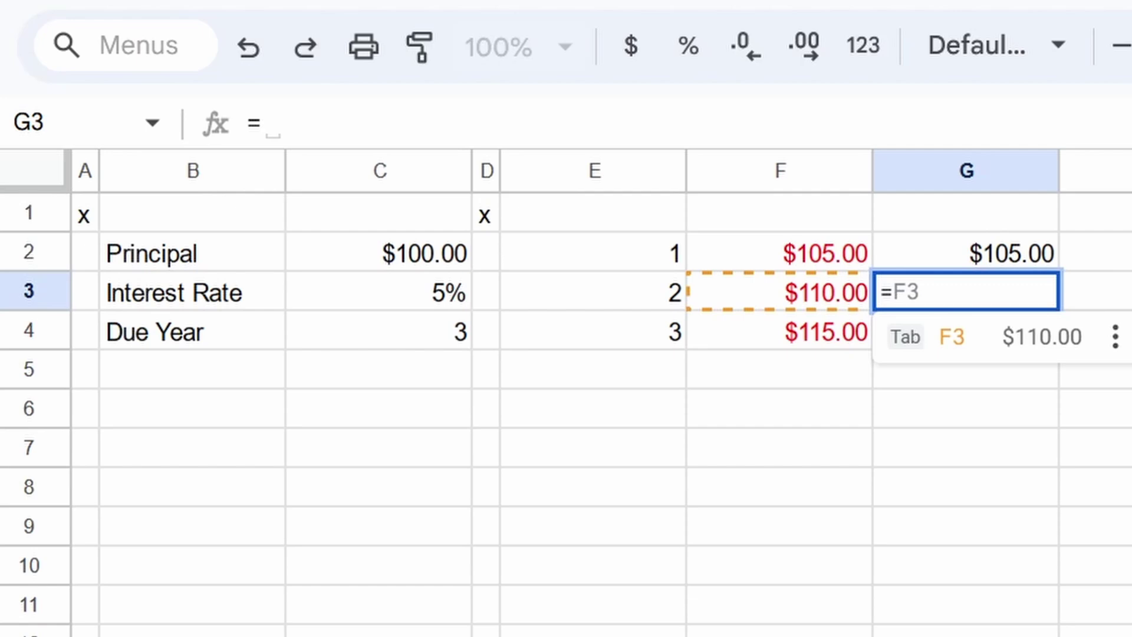
key(Up)
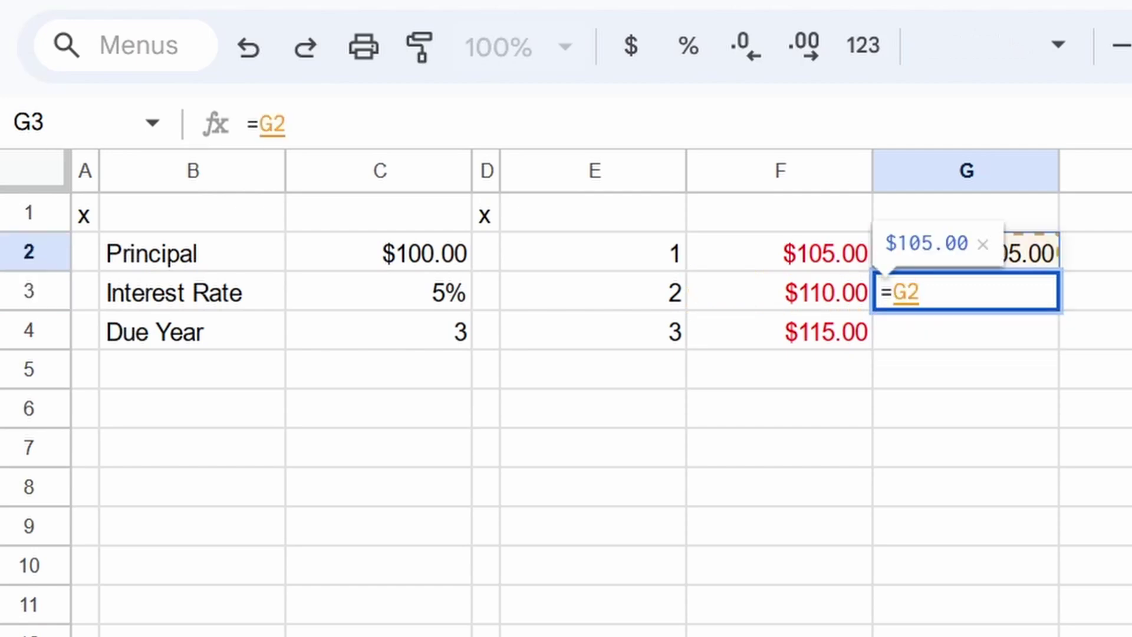
text(+()
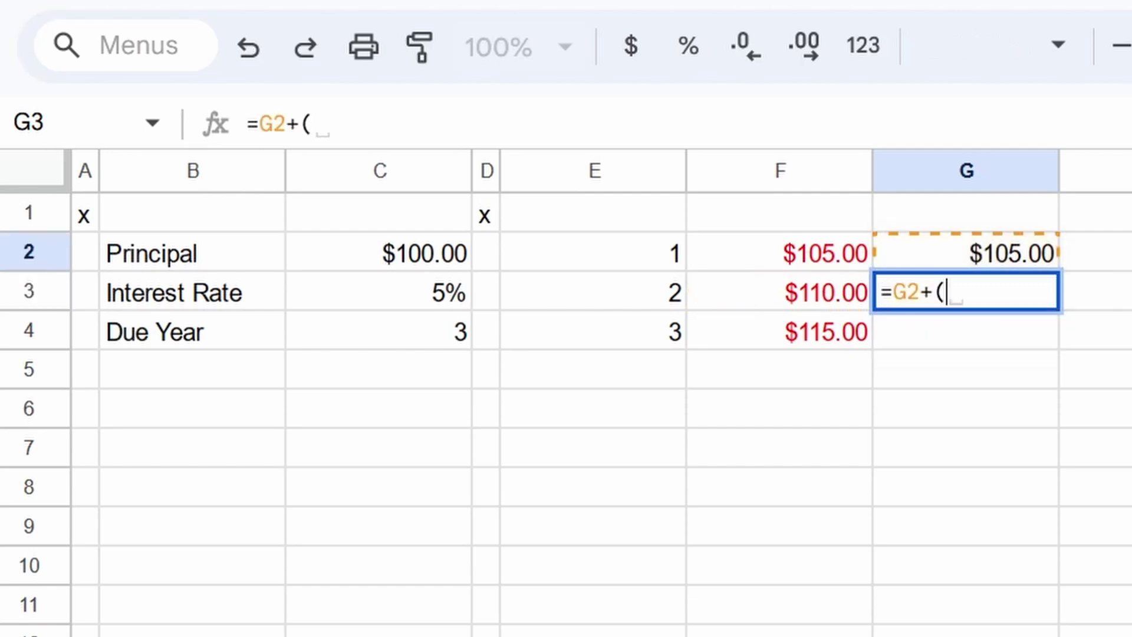
key(Left)
key(Left)
key(Left)
key(Left)
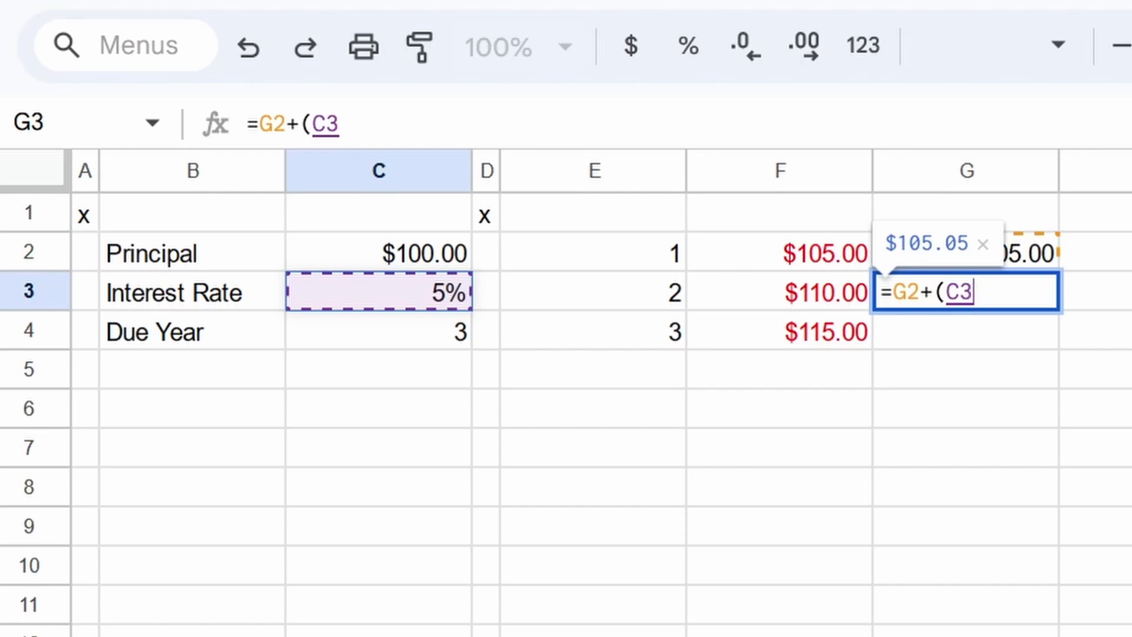
key(F4)
text(*)
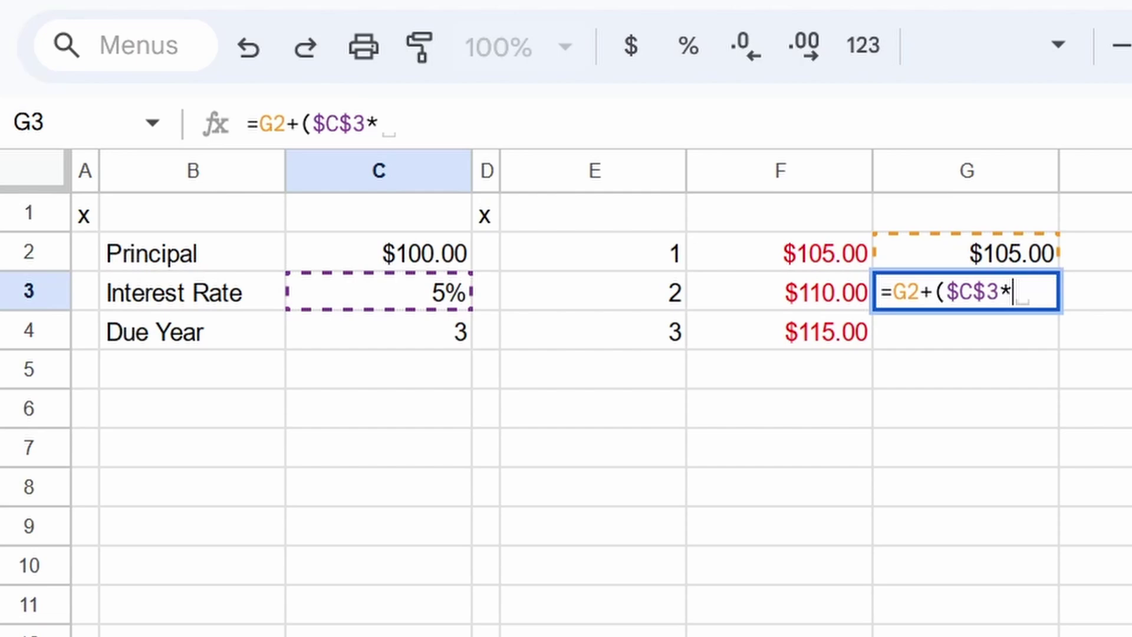
click(967, 252)
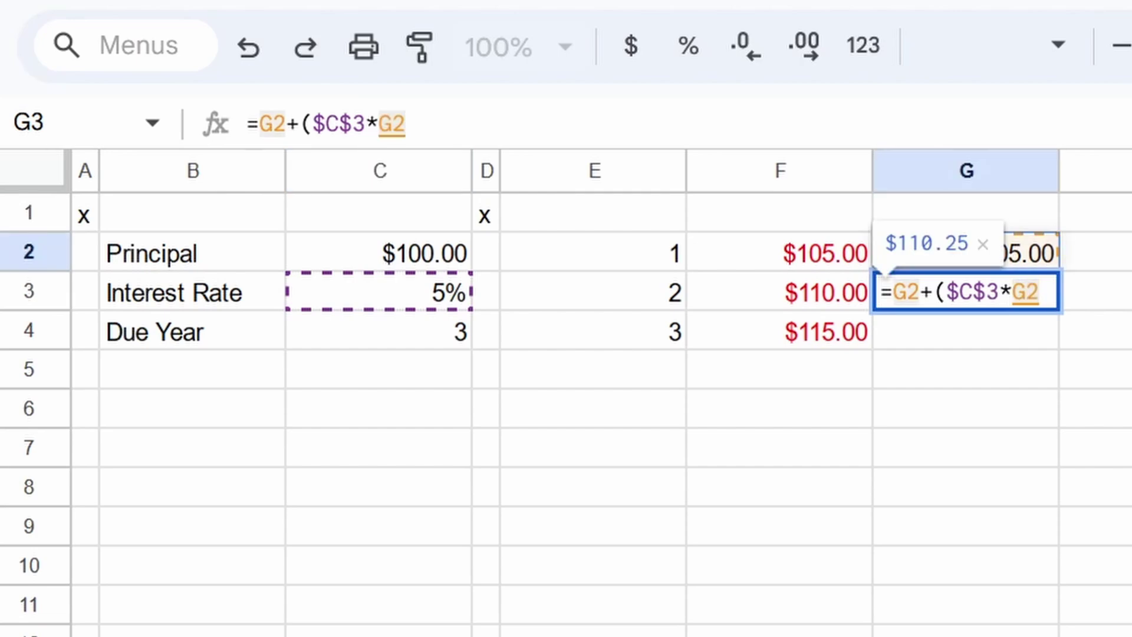
key(Return)
click(967, 292)
click(779, 291)
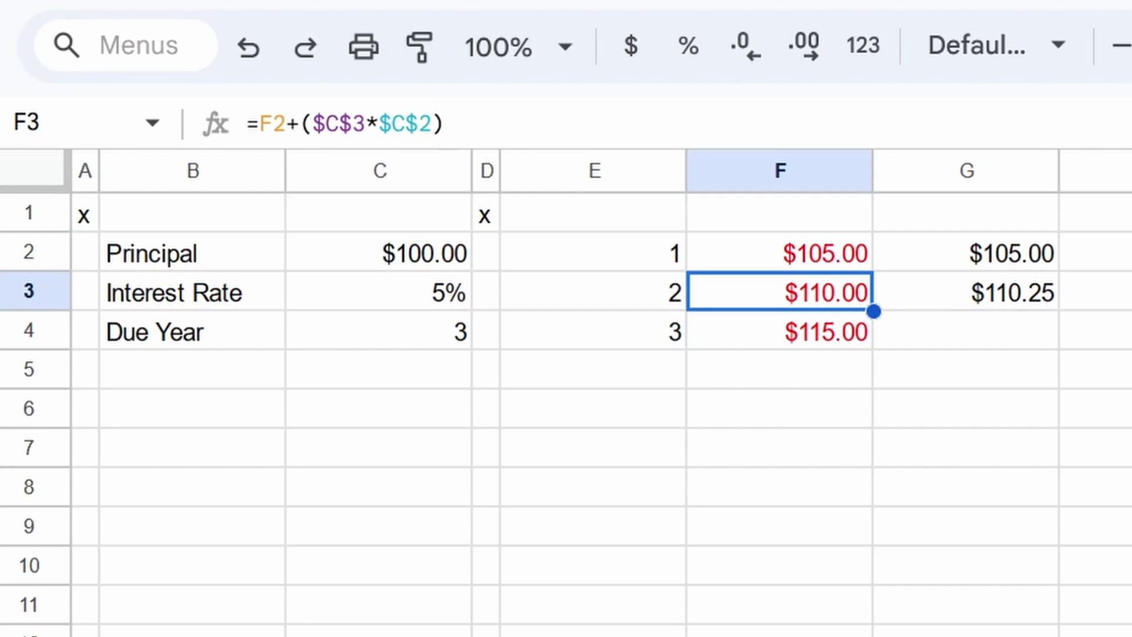
click(967, 292)
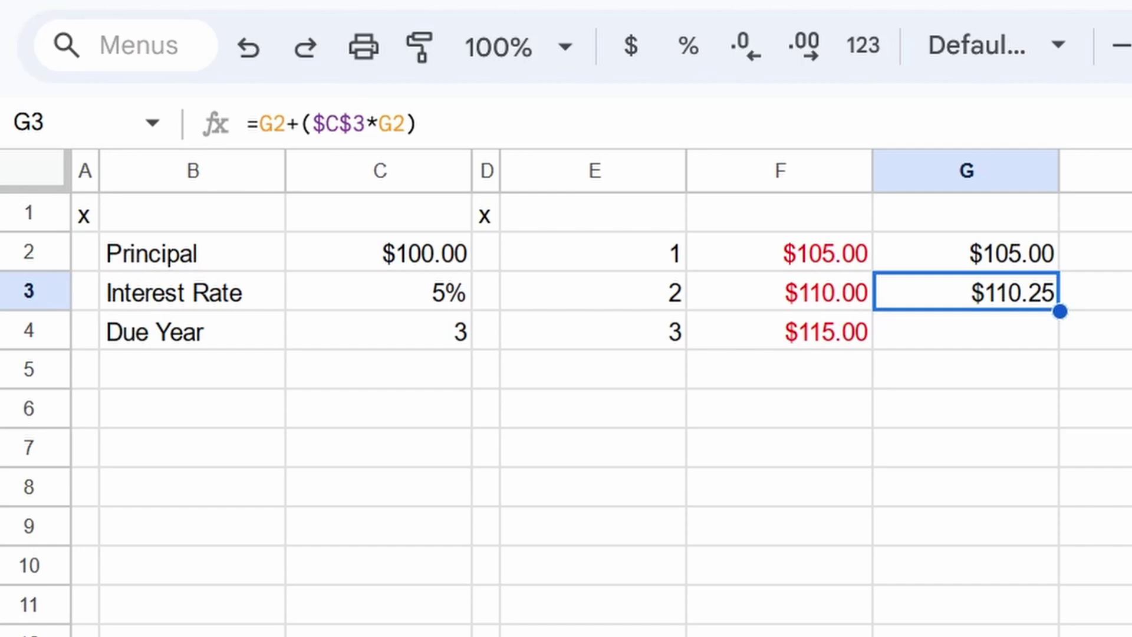
Step: Paste the compound formula into G4, giving $115.76, and compare with column F
key(Down)
key(ctrl+v)
key(Up)
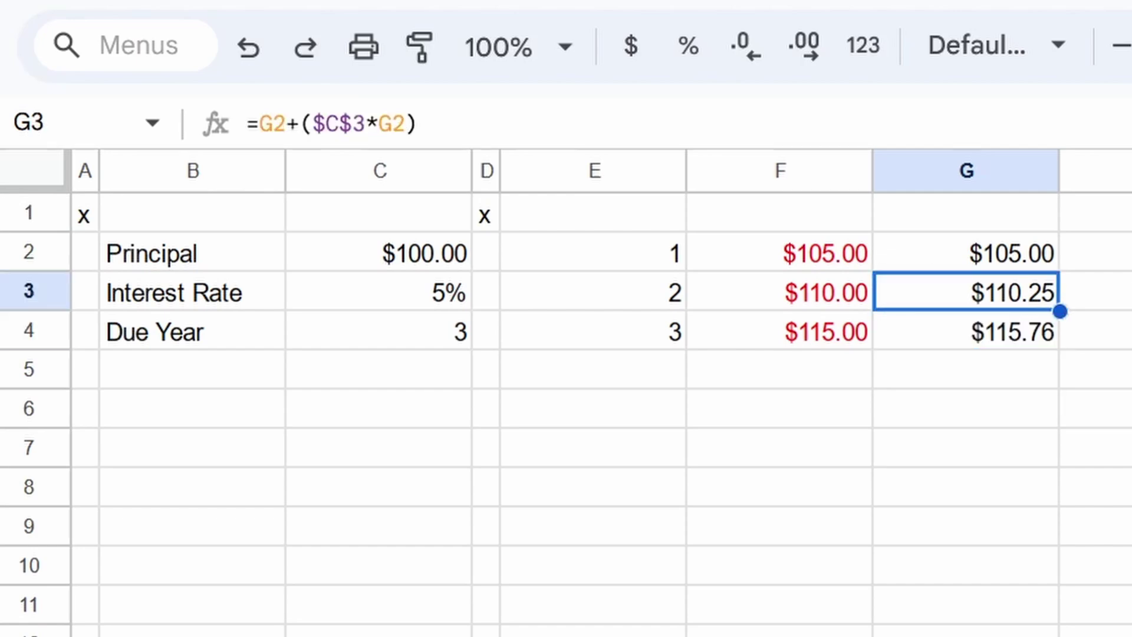
key(Down)
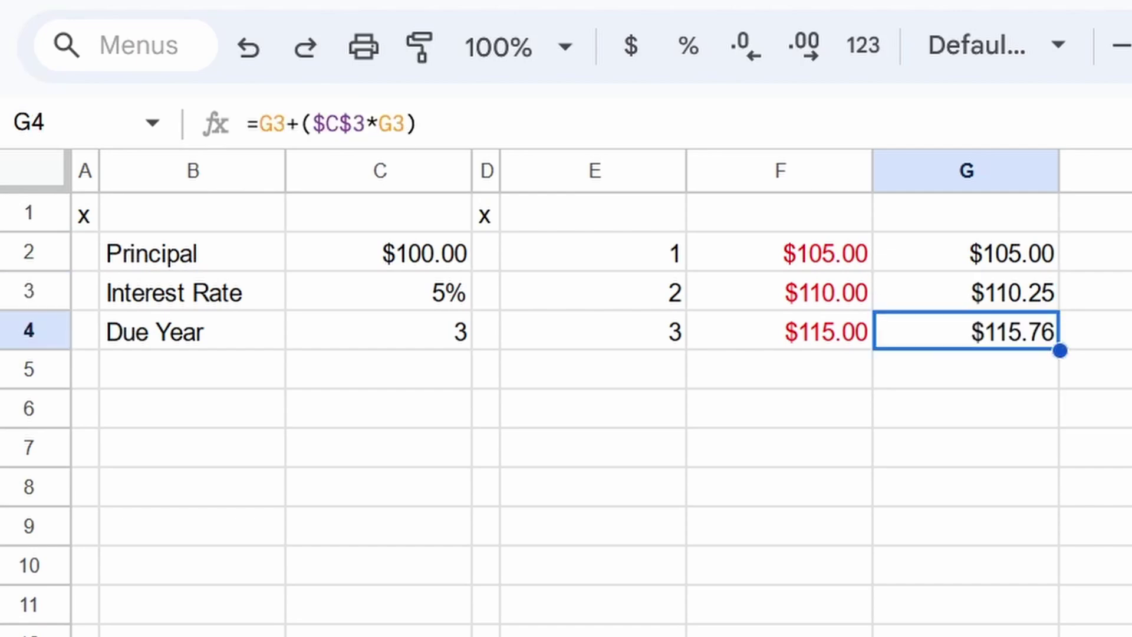
key(Left)
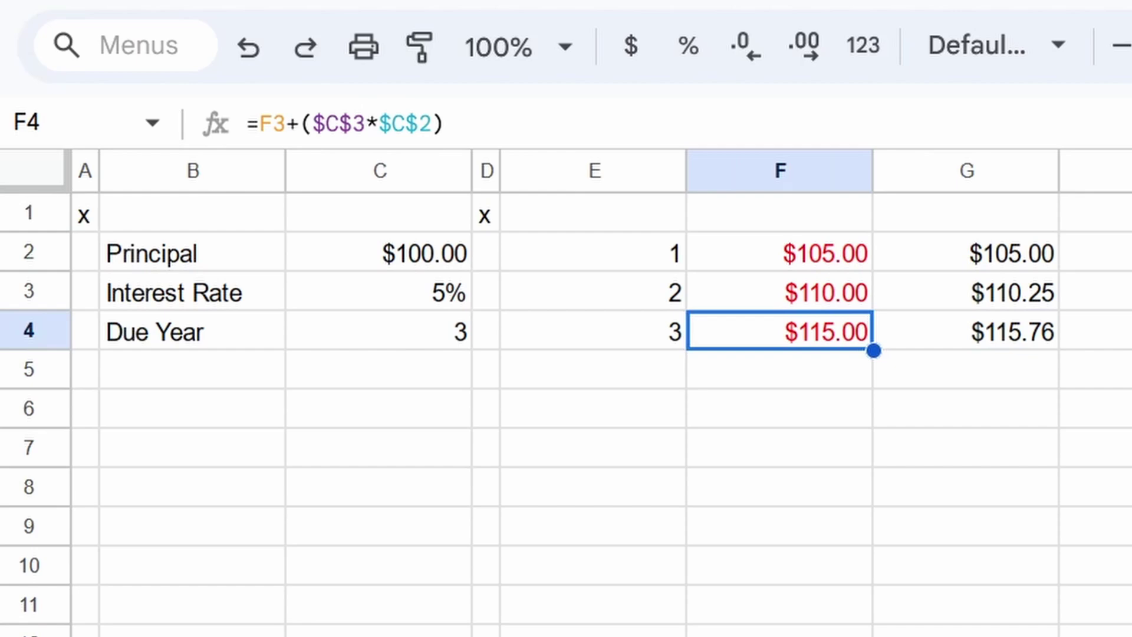
key(Right)
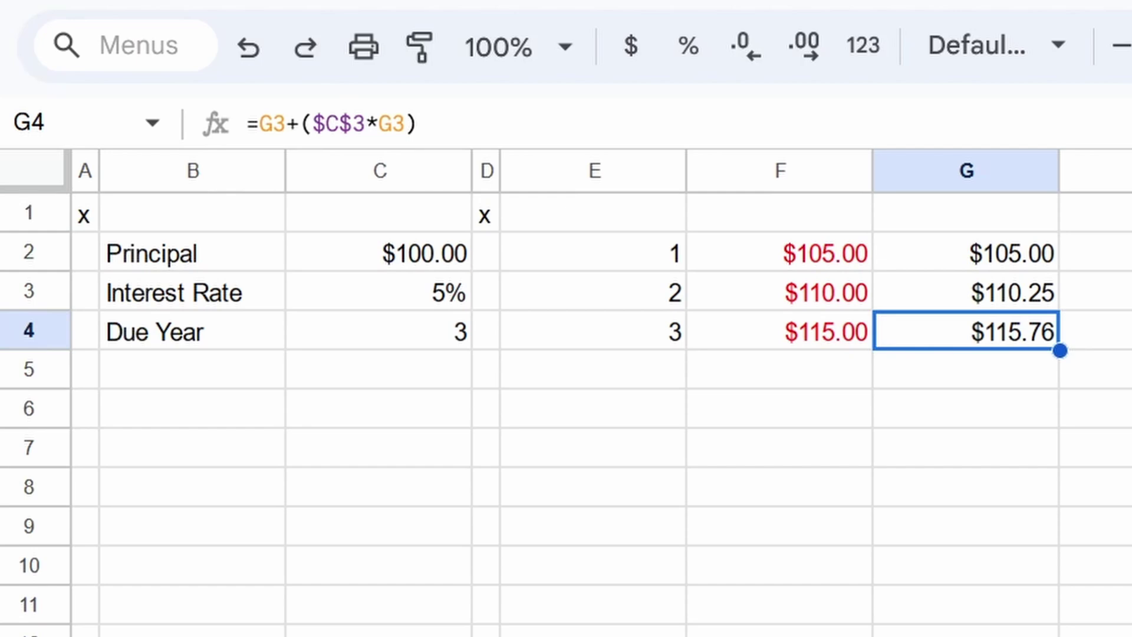
Step: Head column F as WRONG and column G as Correct
click(779, 211)
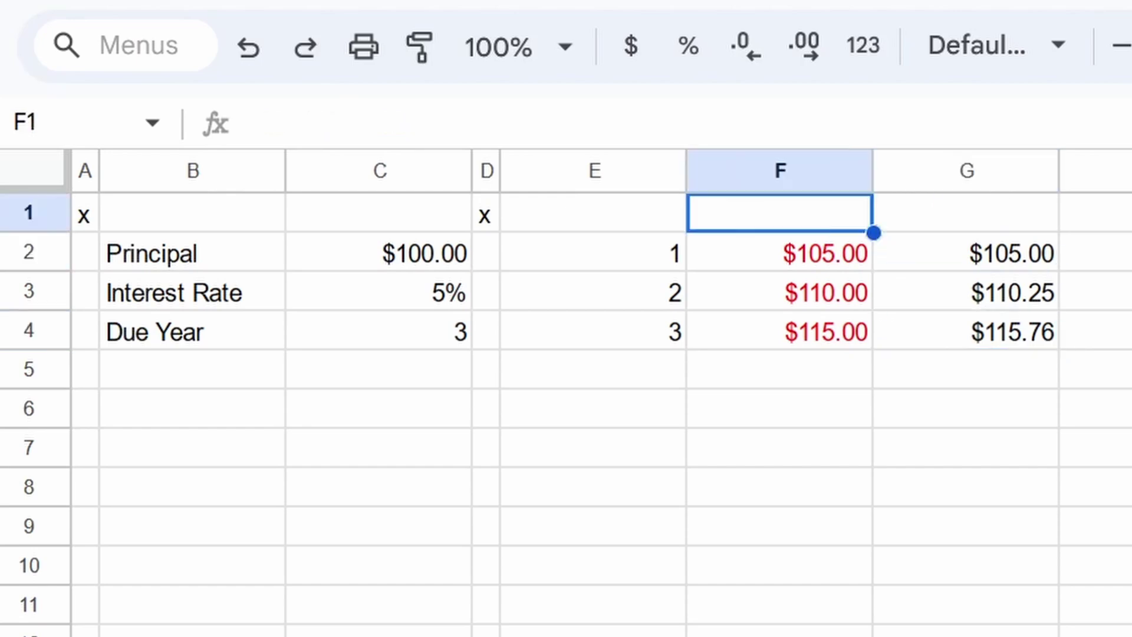
text(WRONG)
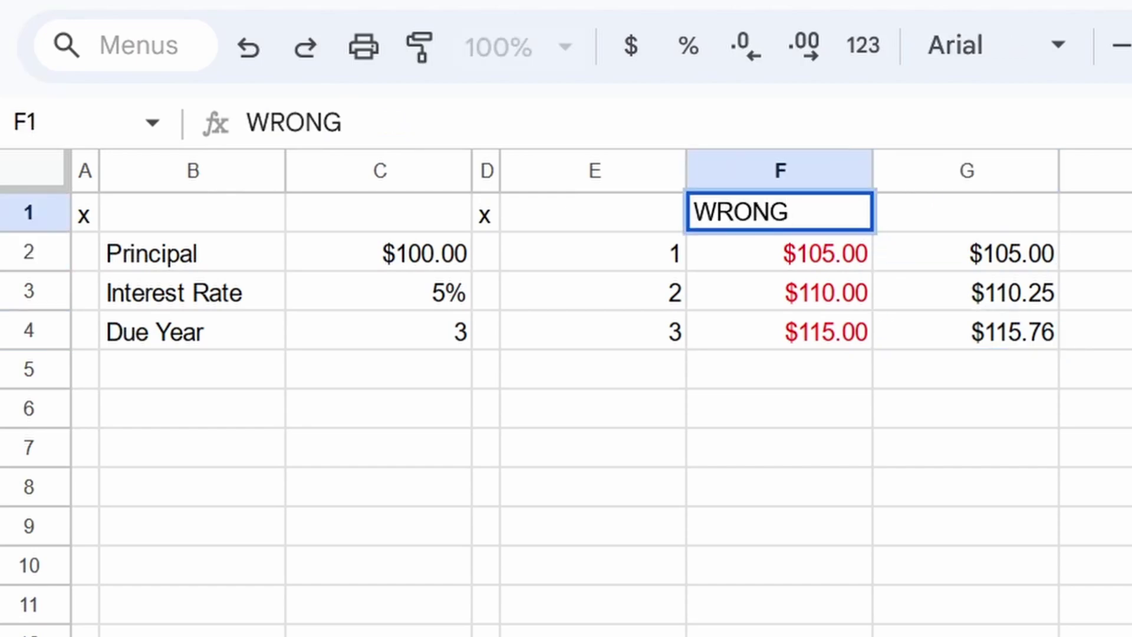
key(Tab)
text(Correct)
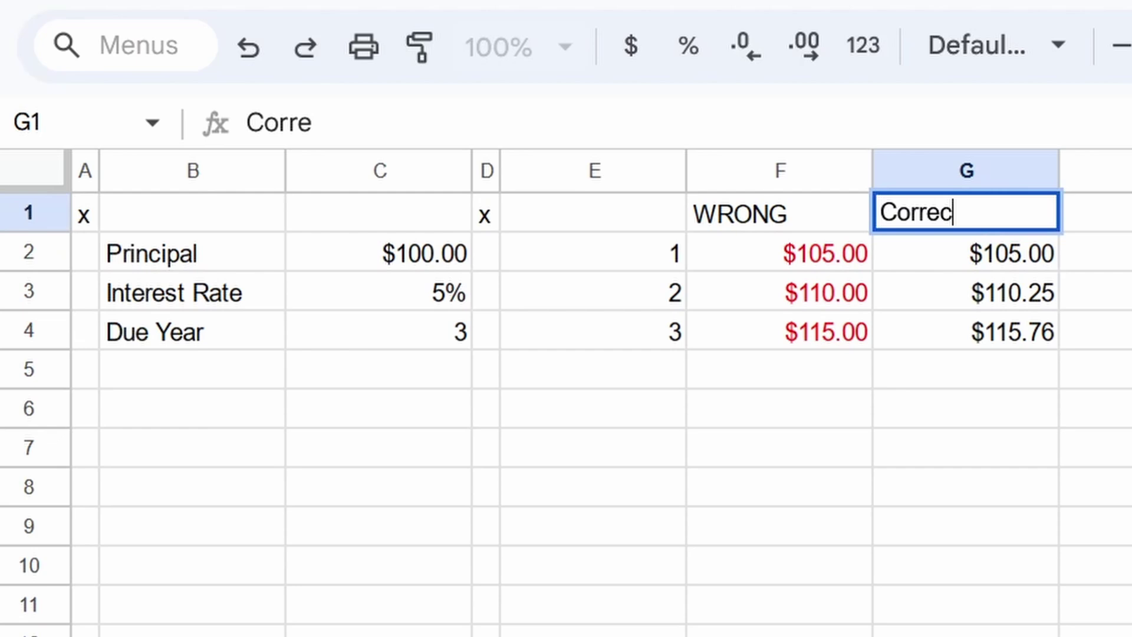
click(485, 252)
Step: Change the principal in C2 to 30000 and the due year in C4 to 30
click(378, 252)
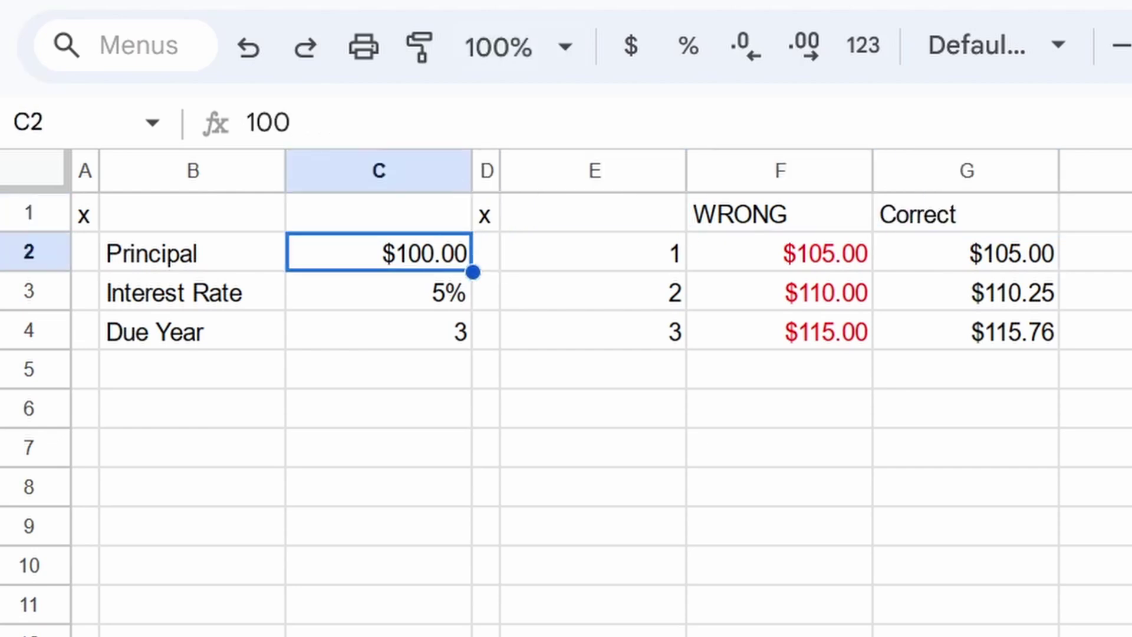
text(30000)
key(Return)
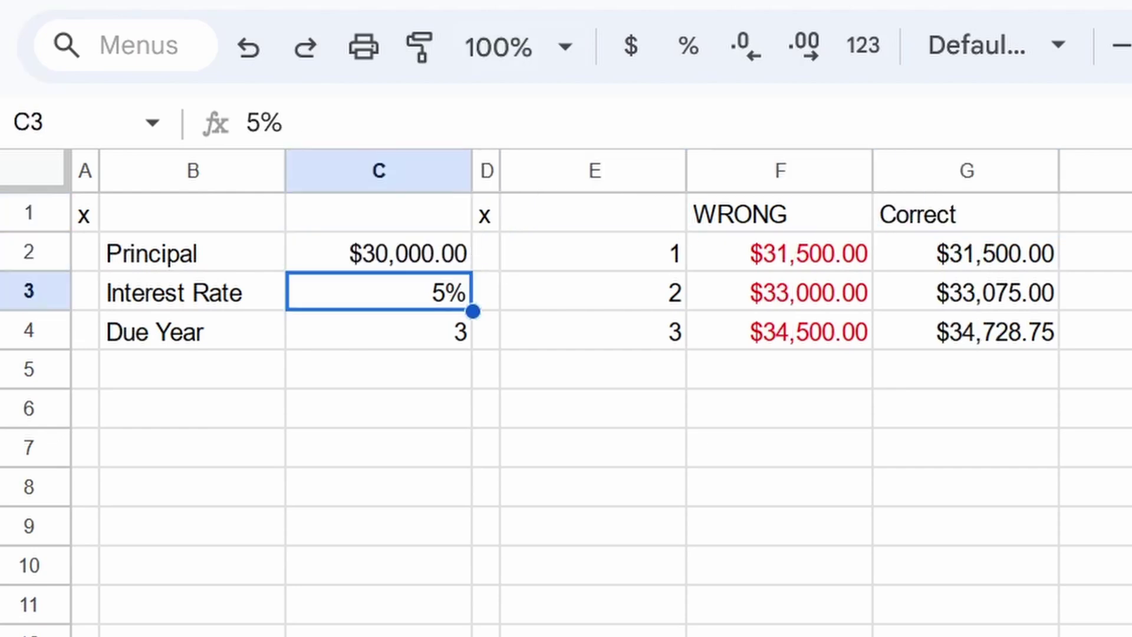
click(378, 330)
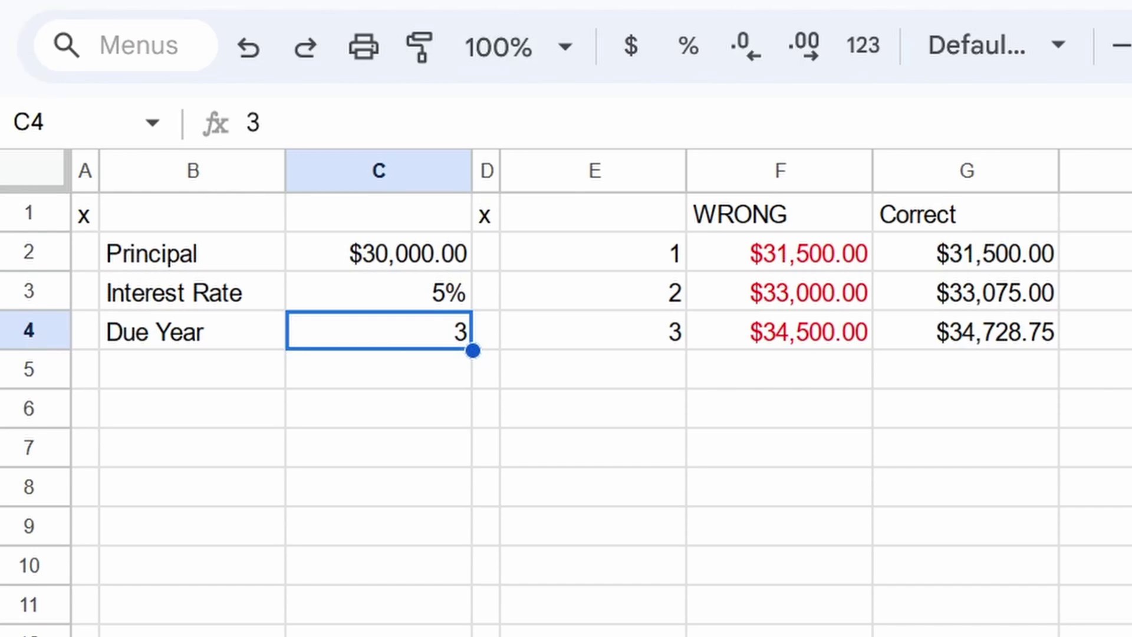
text(30)
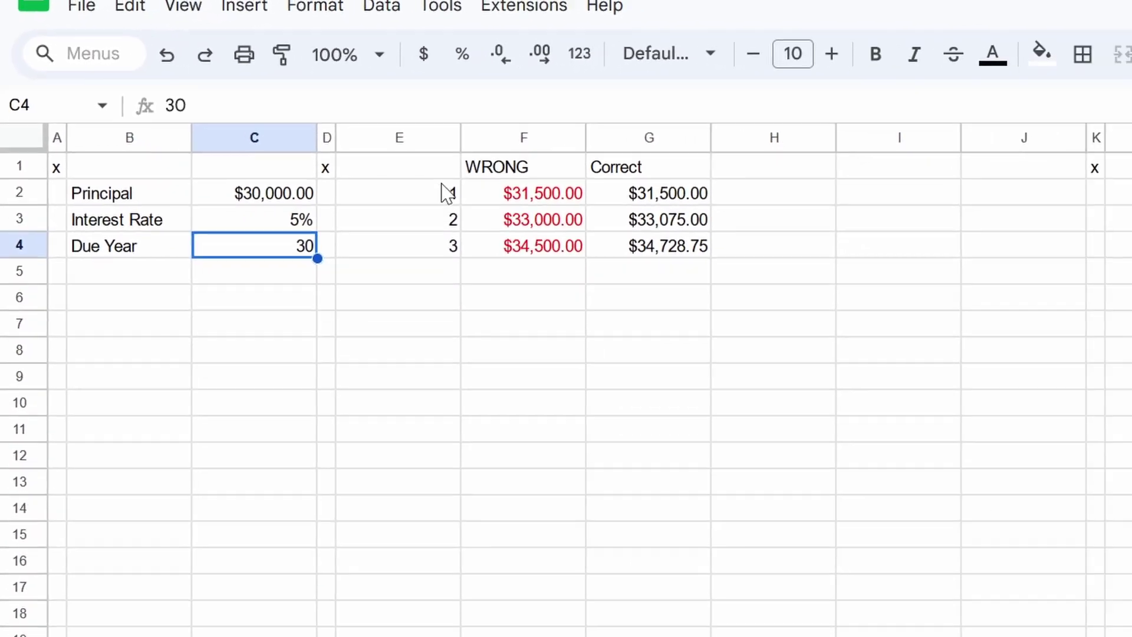
drag(447, 192, 307, 587)
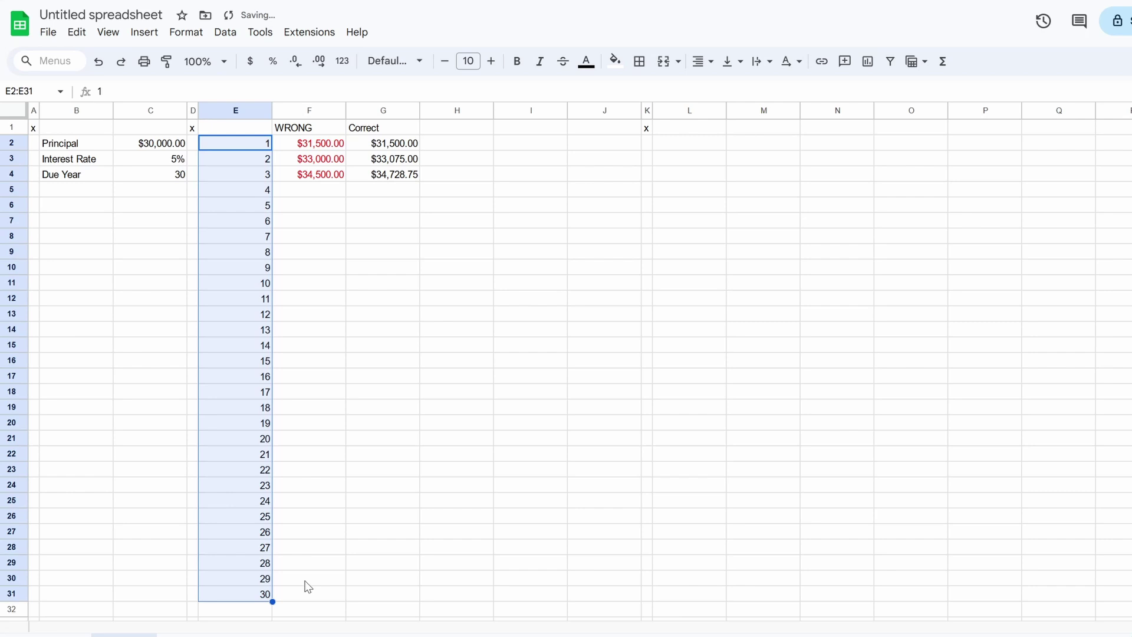
click(249, 127)
text(Year)
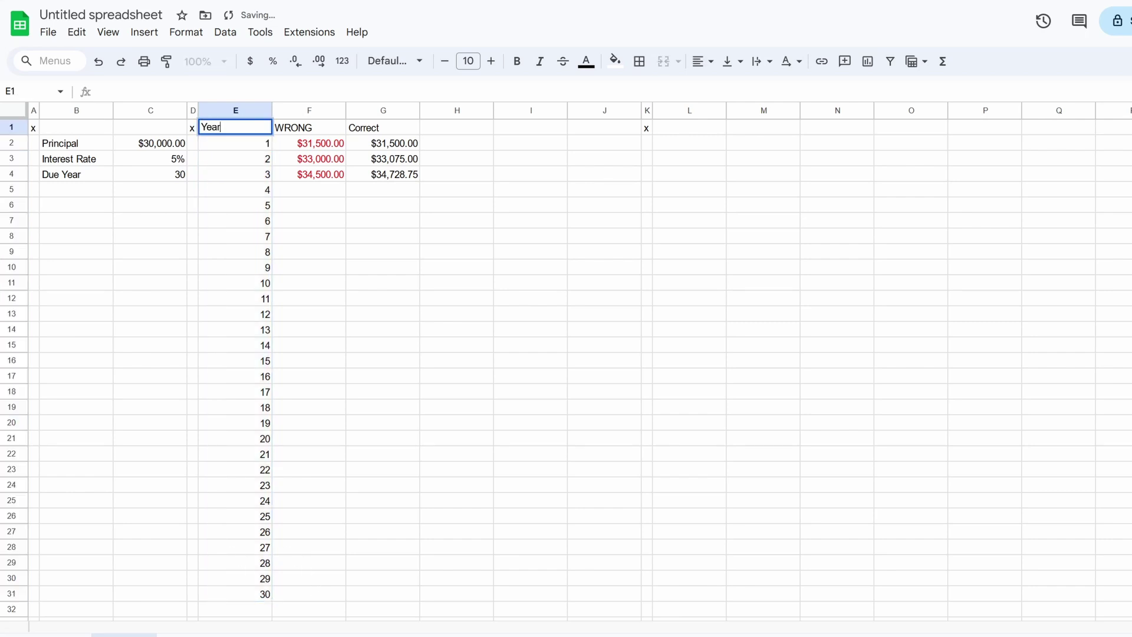
key(Tab)
drag(321, 174, 448, 610)
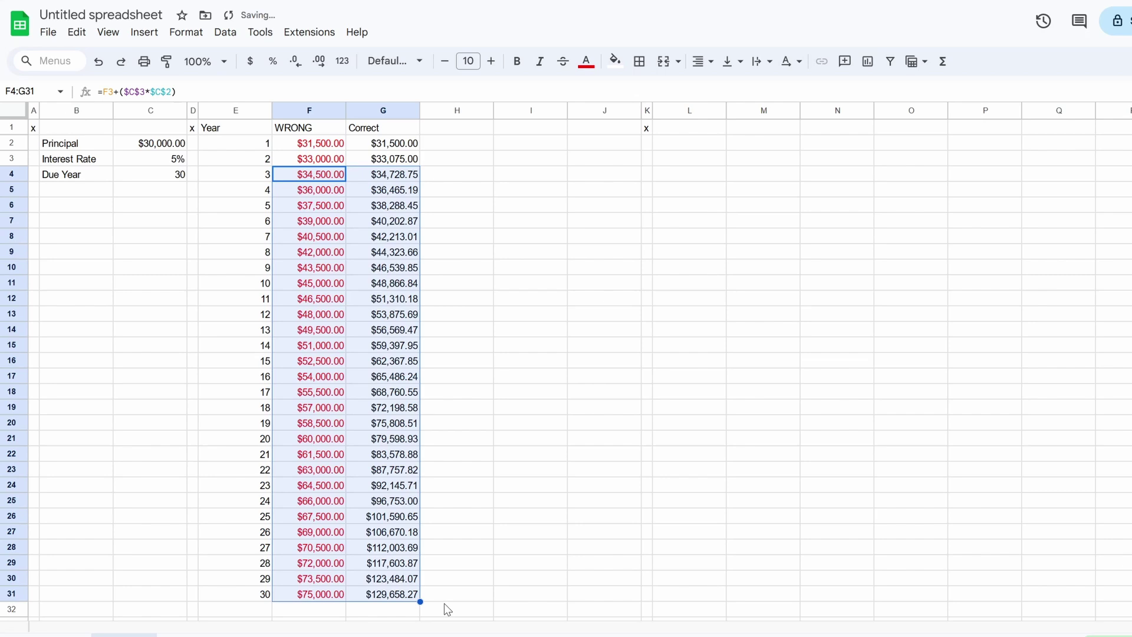
click(383, 594)
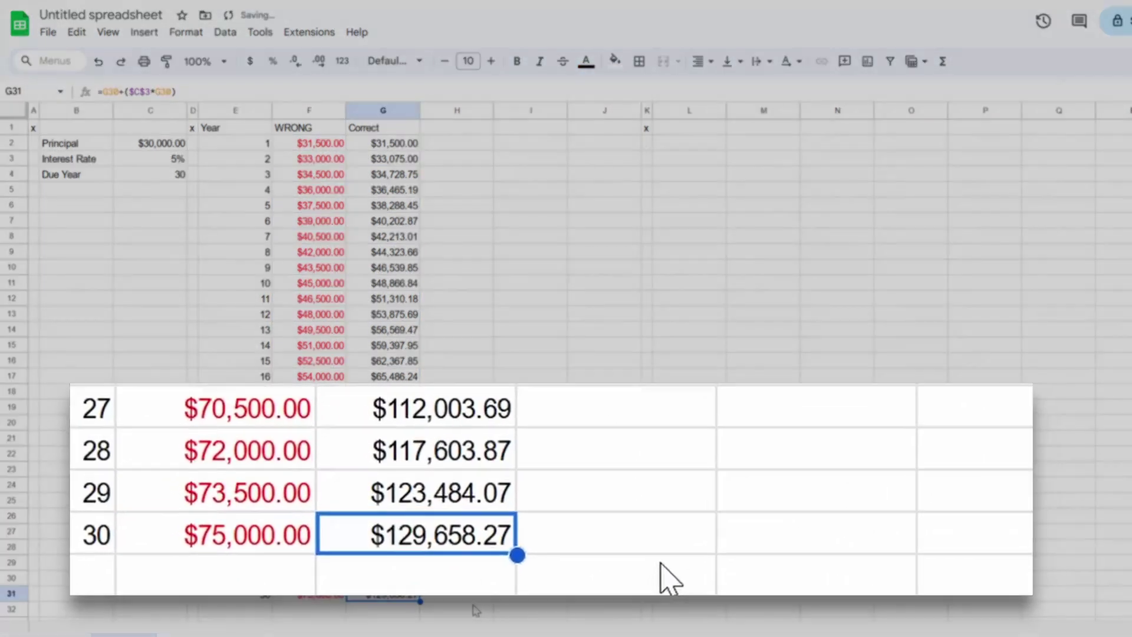
click(529, 596)
text(=)
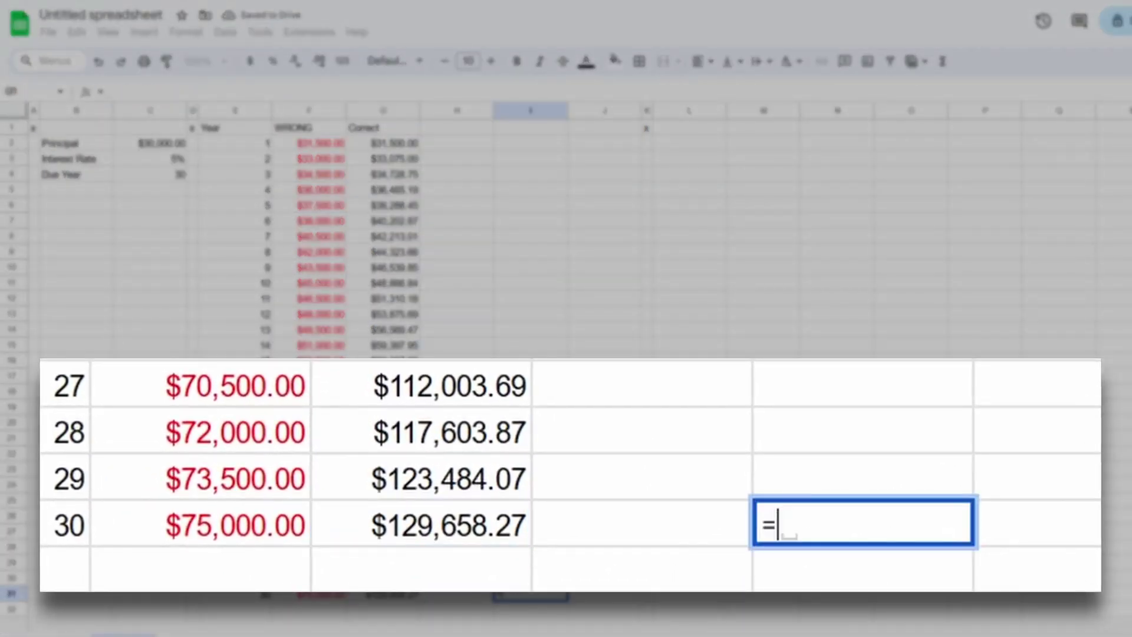
key(Left)
key(Left)
key(Left)
key(Right)
text(-)
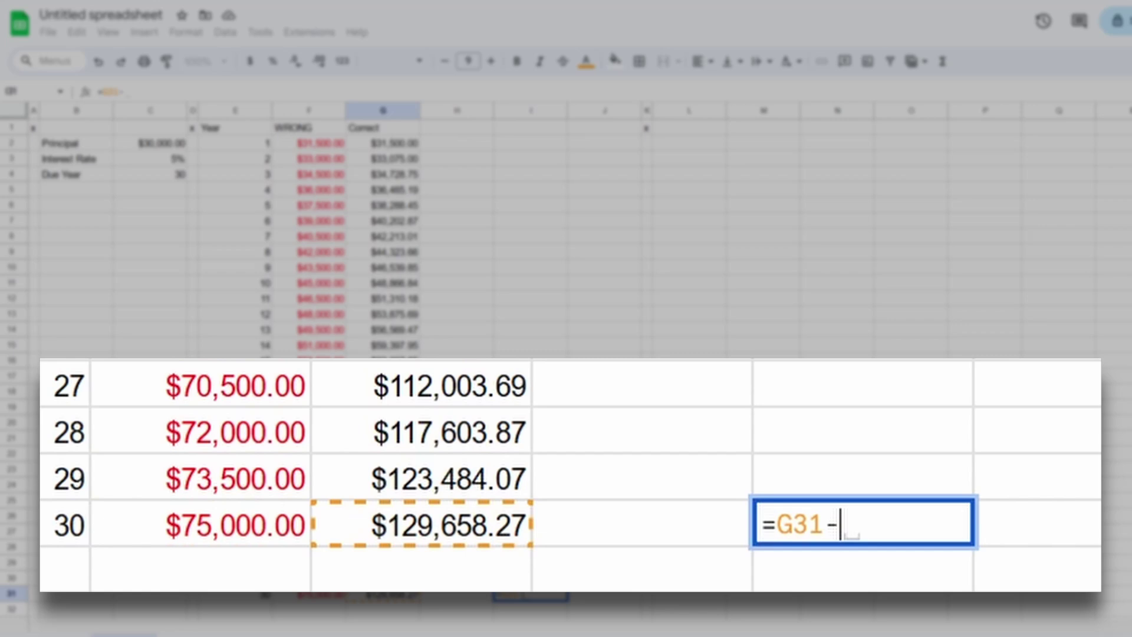
key(Left)
key(Left)
key(Left)
key(Return)
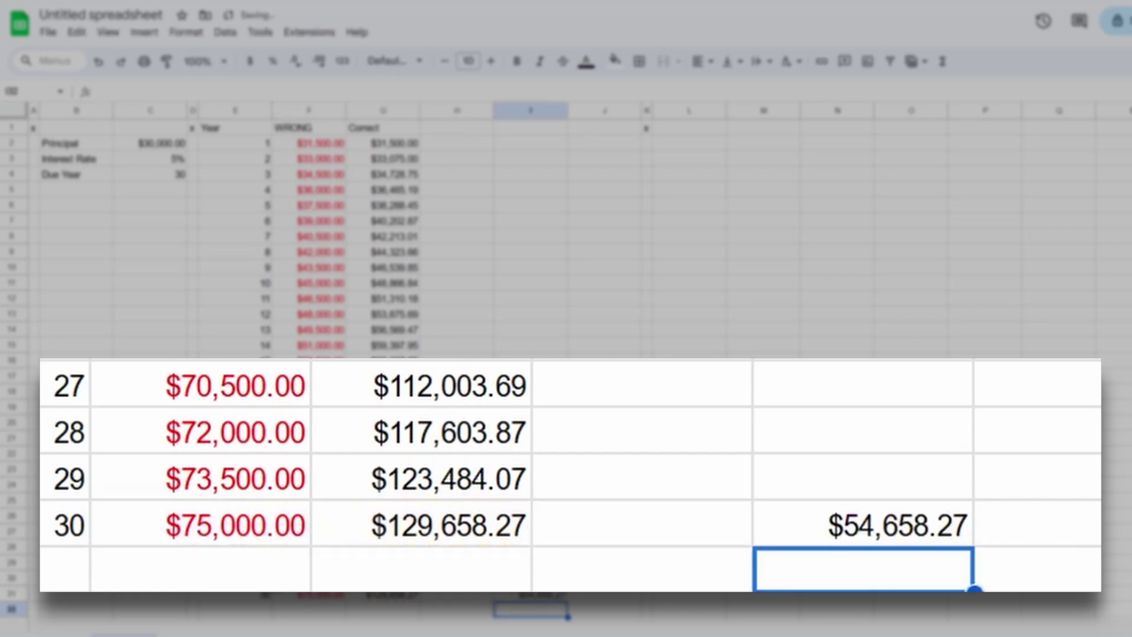
key(ctrl+z)
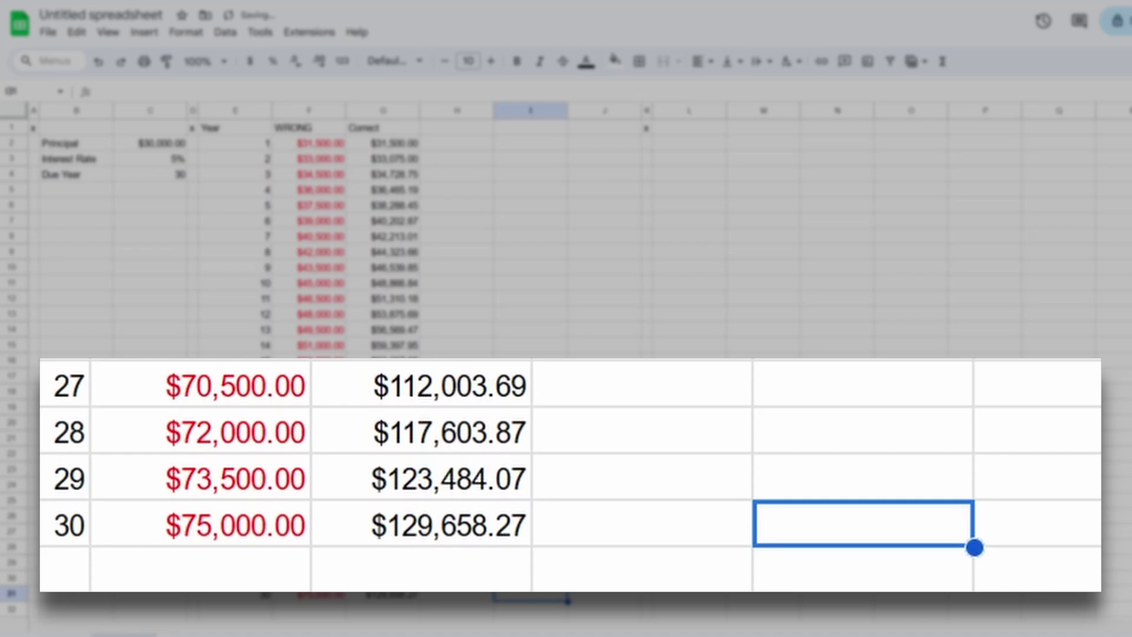
key(Left)
key(Left)
key(Left)
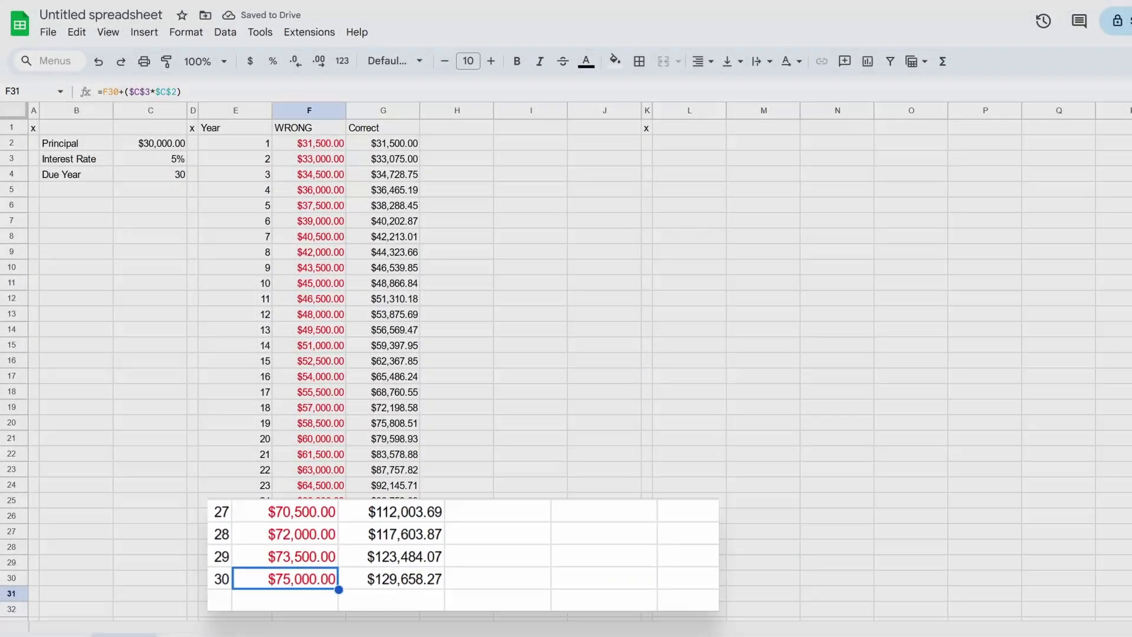
key(Up)
key(Up)
key(Up)
key(Up)
key(Up)
key(Up)
key(Up)
key(Up)
key(Up)
key(Up)
key(Up)
key(Up)
key(Up)
key(Up)
key(Up)
key(Up)
key(Up)
key(Up)
key(Up)
key(Up)
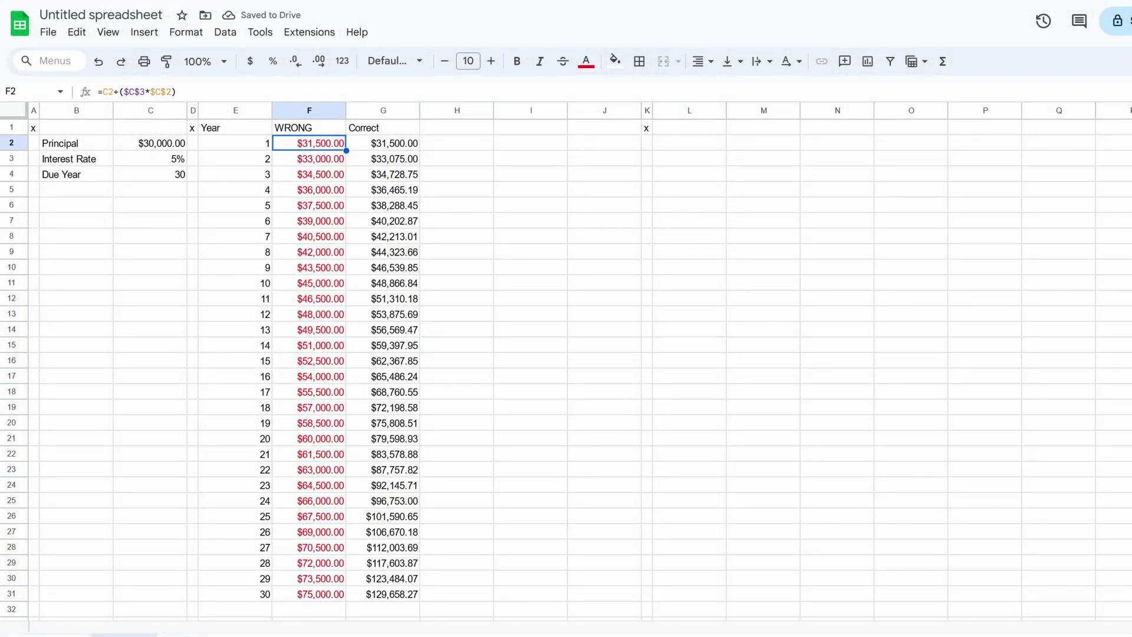
key(Right)
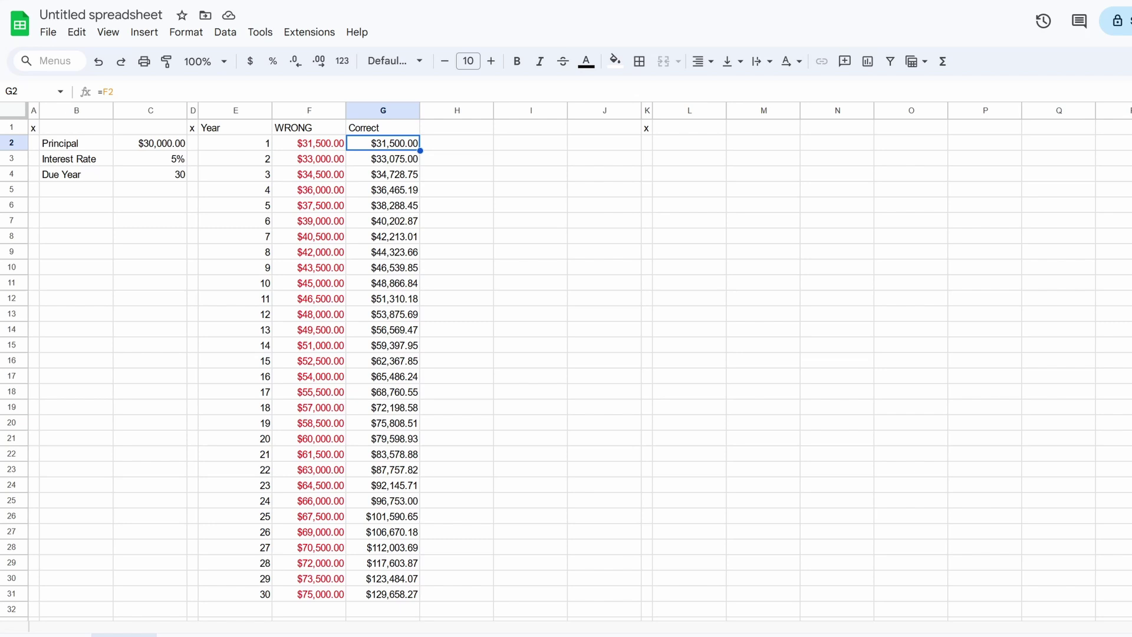
key(Left)
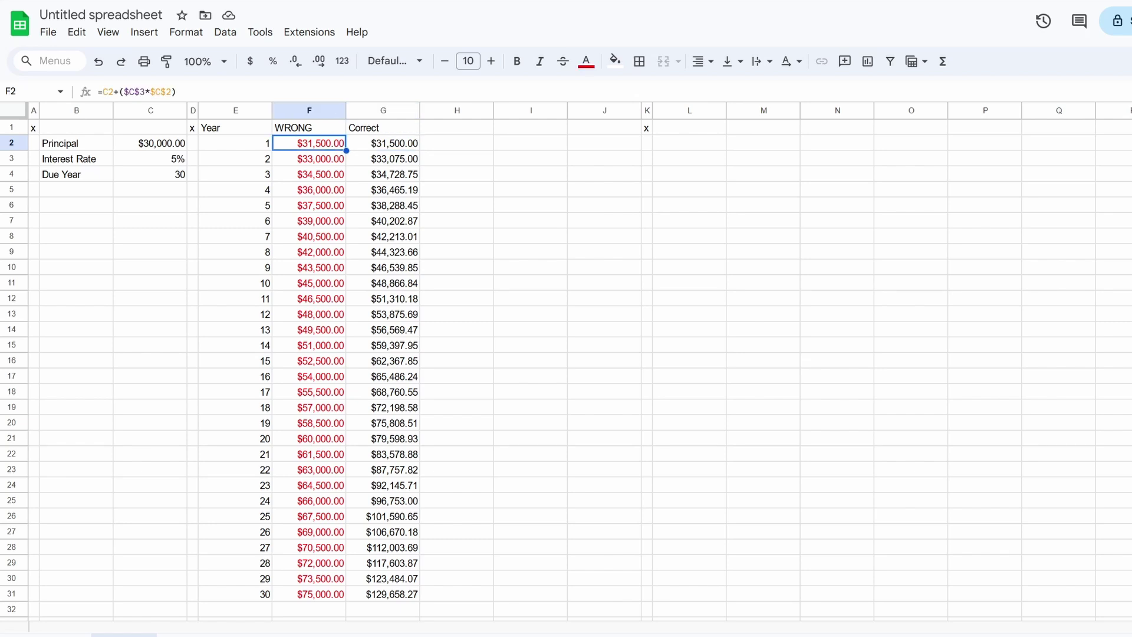
key(Right)
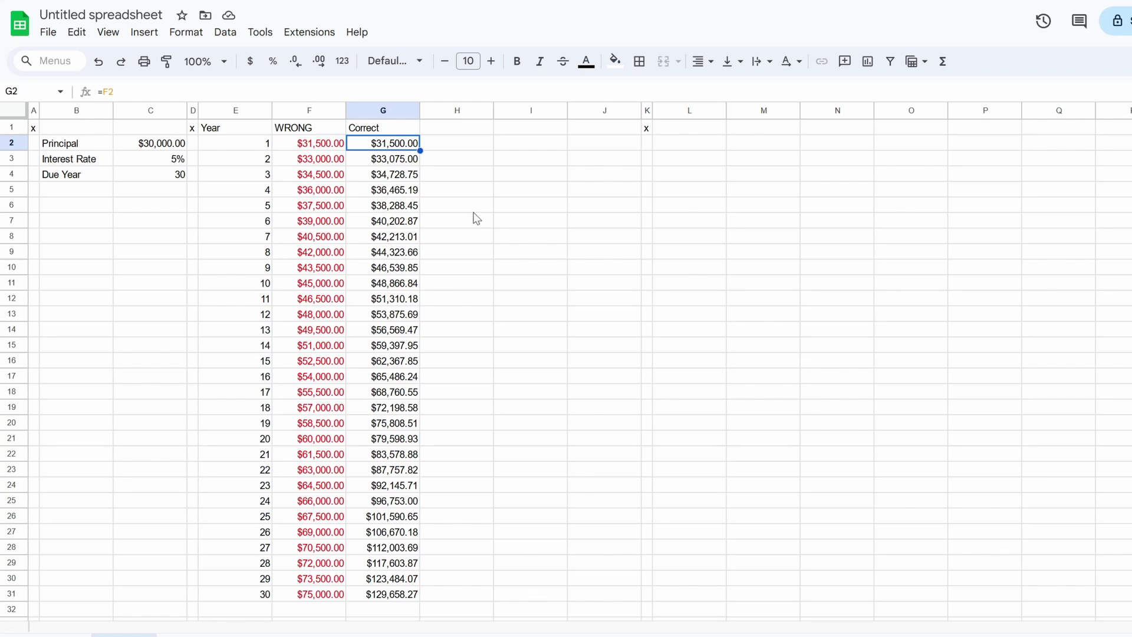
Step: Chart the WRONG and Correct columns F1:G31 and move the chart beside them
drag(318, 133, 386, 594)
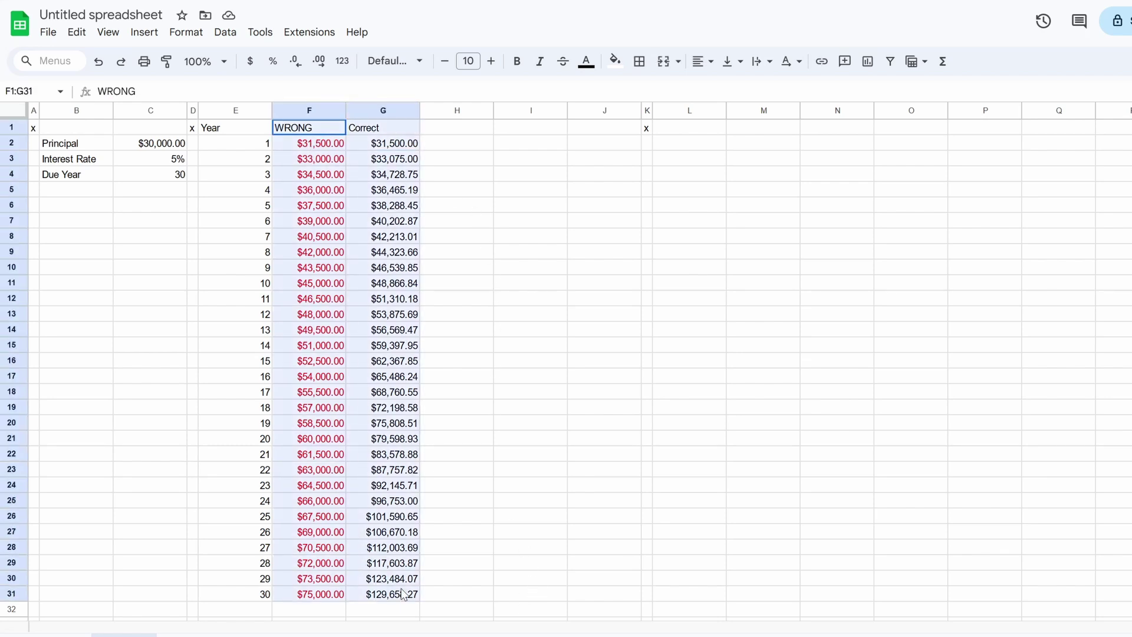
click(145, 32)
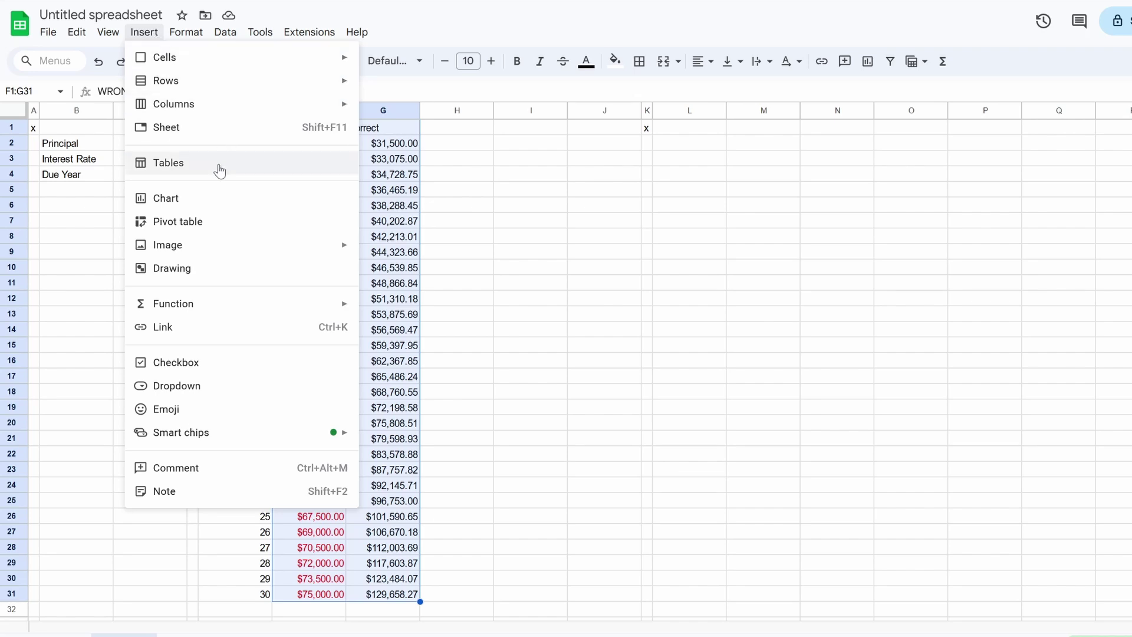
click(166, 198)
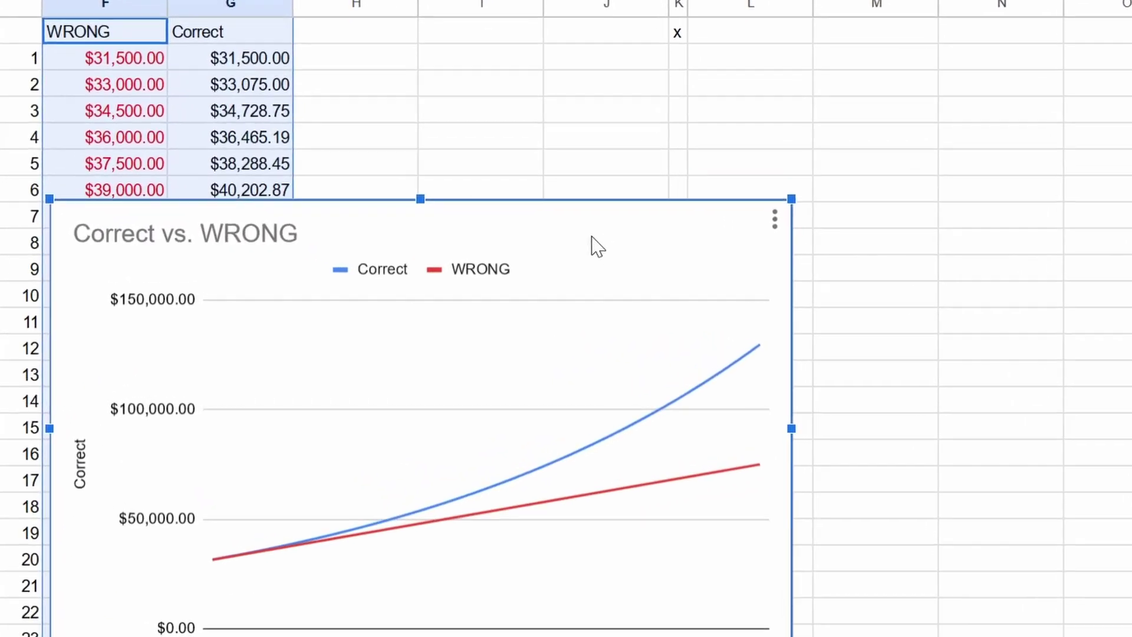
drag(754, 183, 872, 52)
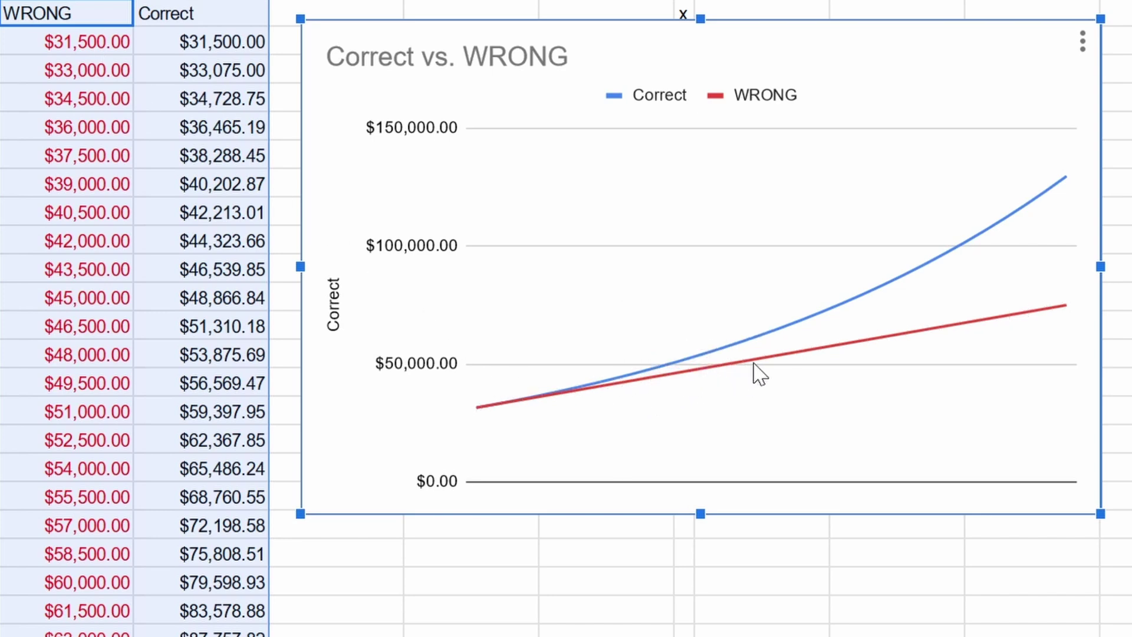
mouse_move(626, 377)
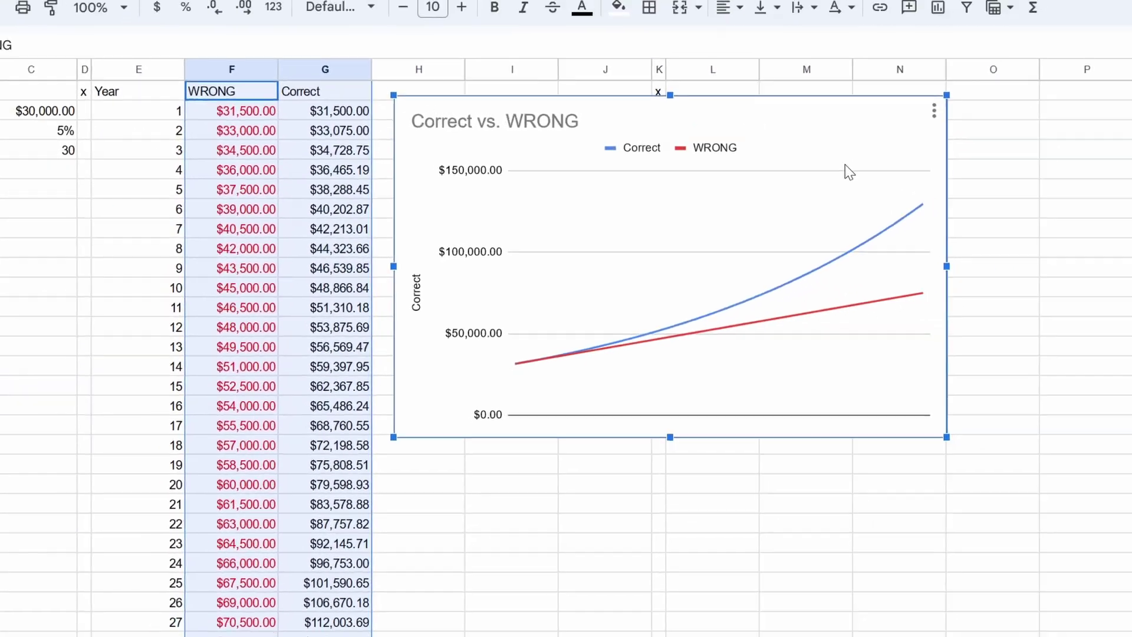
Step: Delete the chart, then review the Principal, Interest Rate and Due Year values
key(Delete)
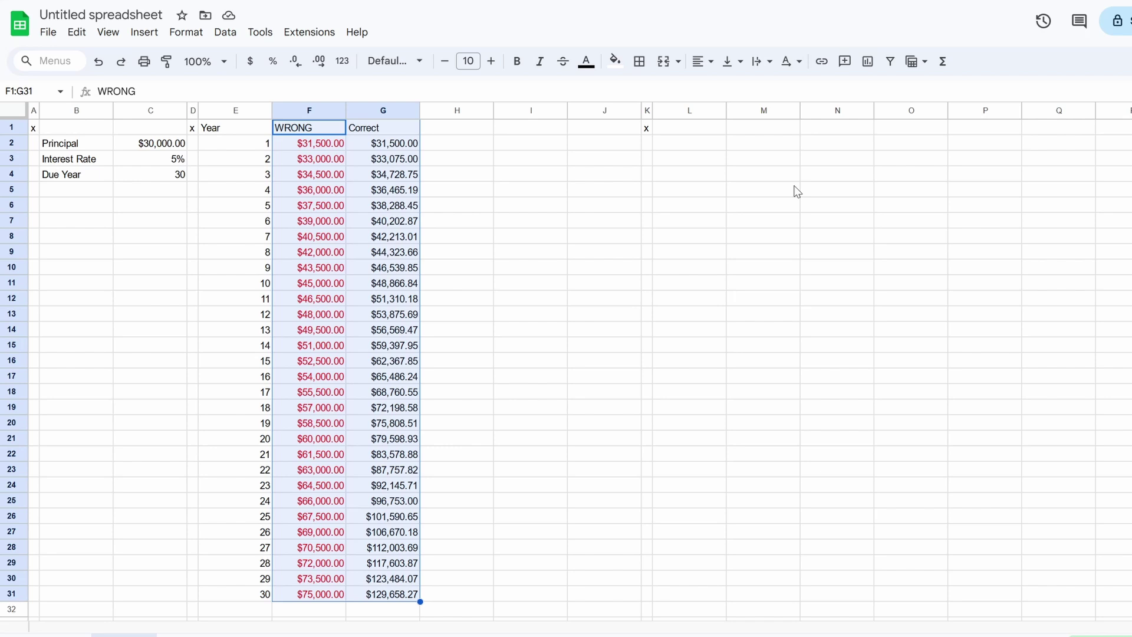
click(167, 146)
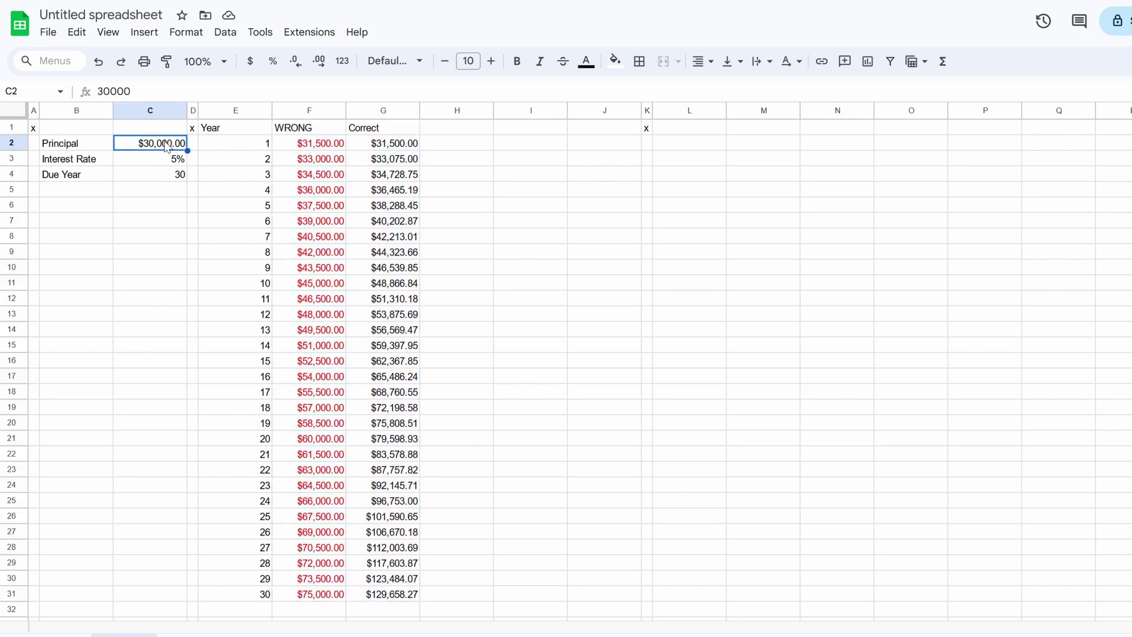
key(Down)
key(Down)
key(Up)
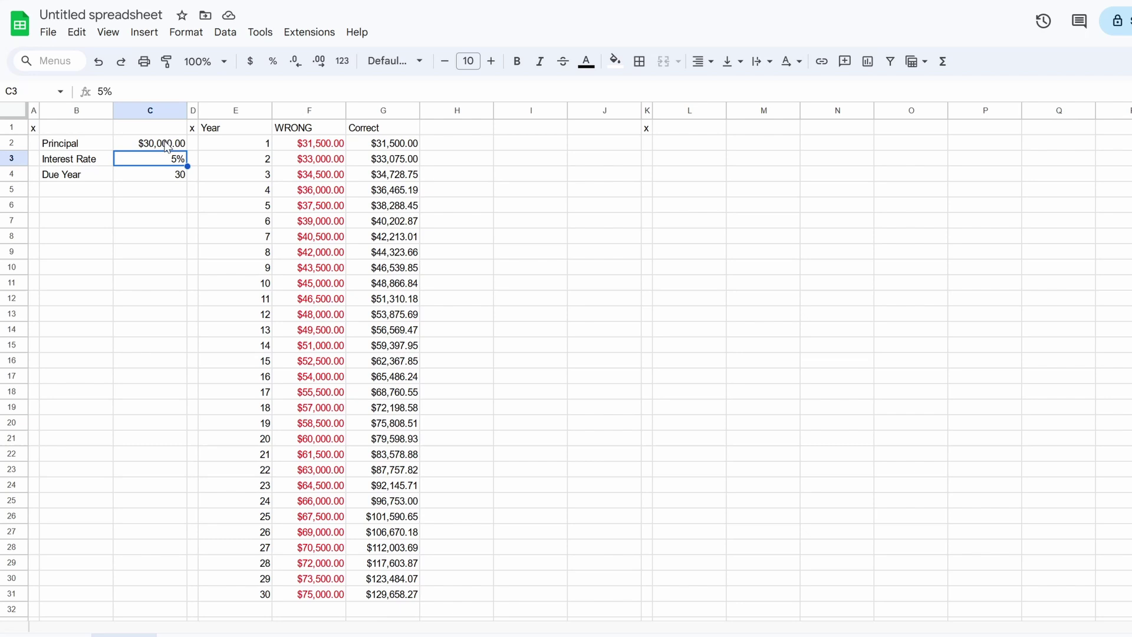
key(Down)
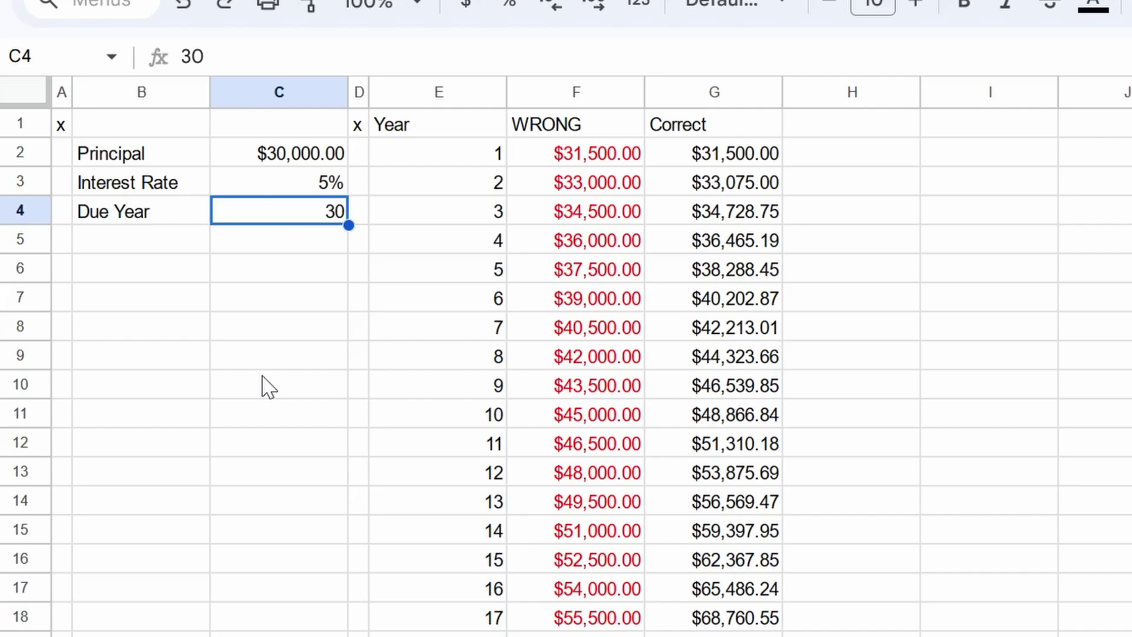
Step: Enter =C2/C4 in C8 to show $1,000.00 principal per year
key(Down)
key(Down)
key(Down)
key(Down)
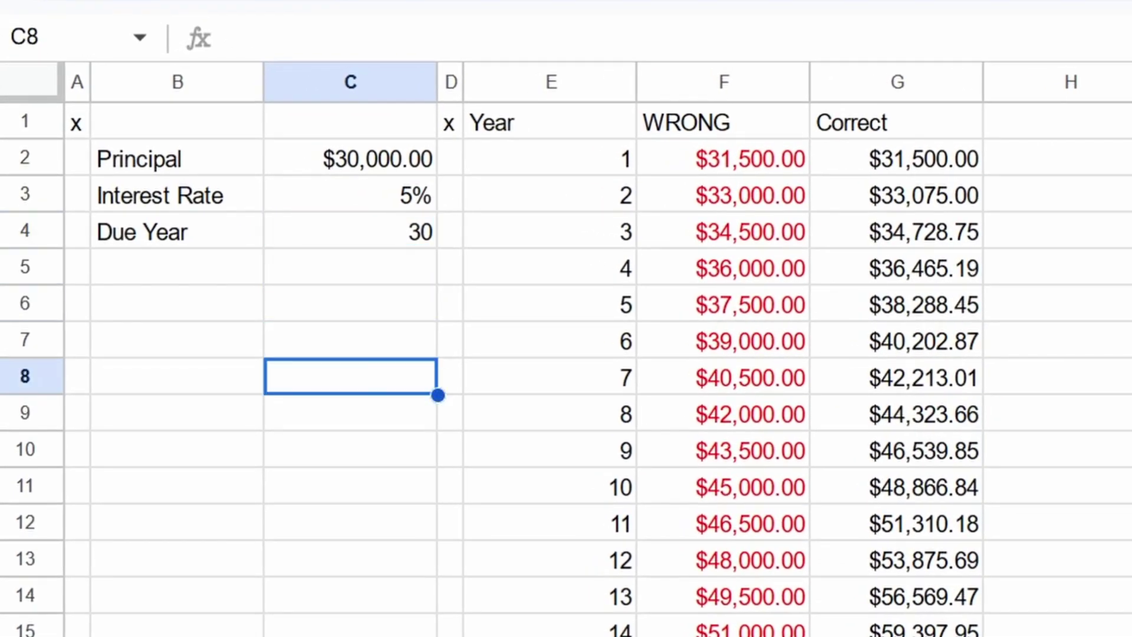
text(=)
key(Up)
key(Up)
key(Up)
key(Up)
key(Up)
key(Up)
text(/)
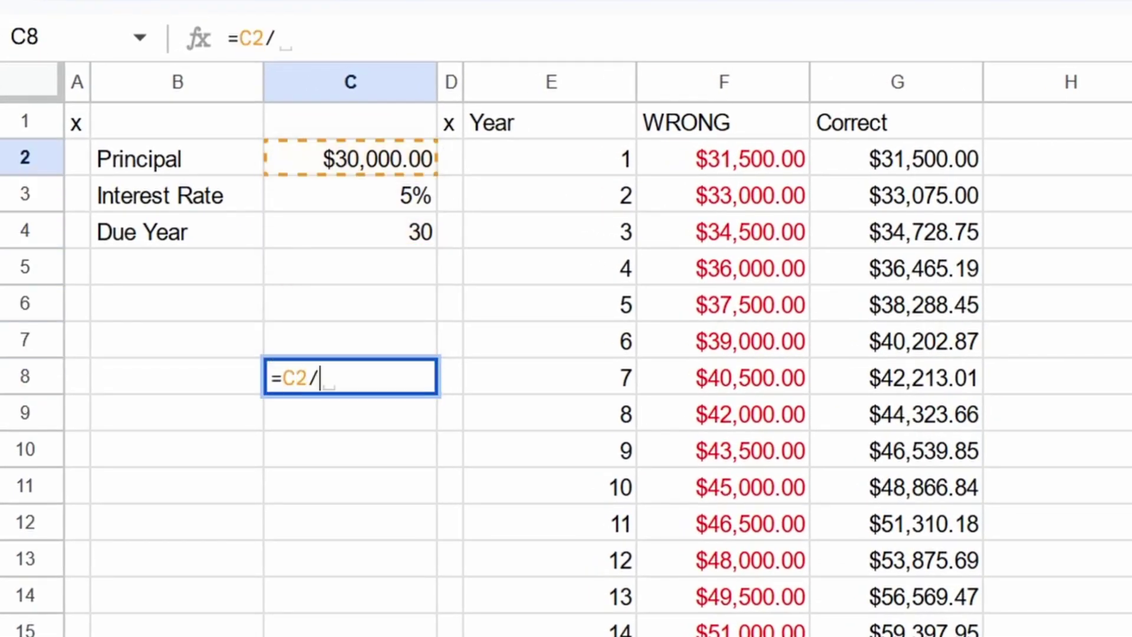
key(Up)
key(Up)
key(Up)
key(Up)
key(Return)
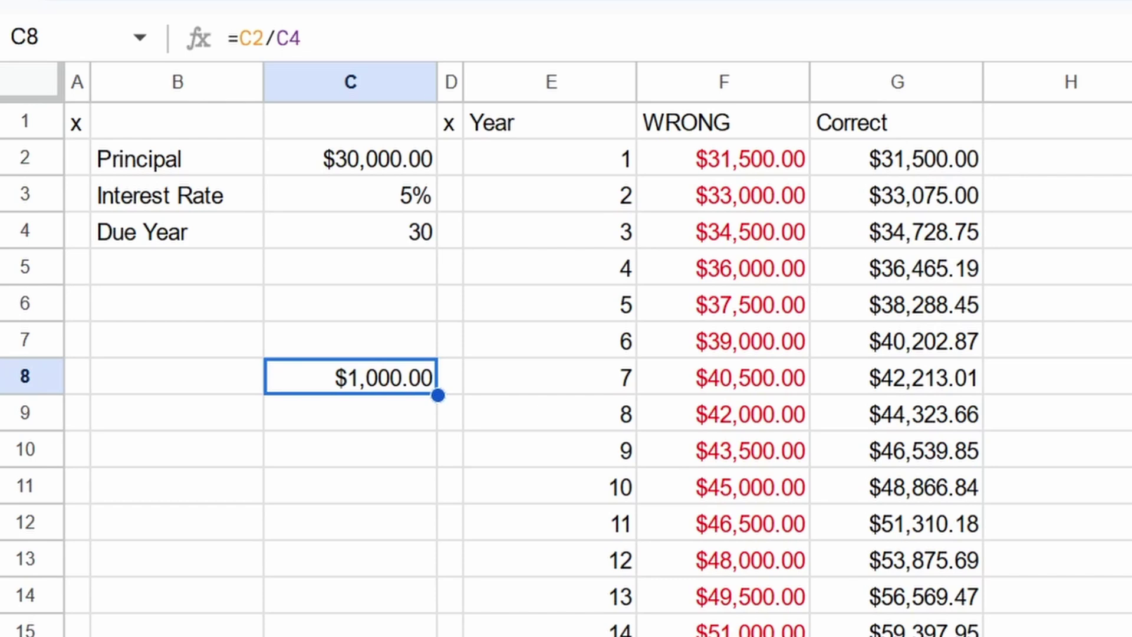
Step: Set C7 to =G2, showing $31,500.00
click(350, 340)
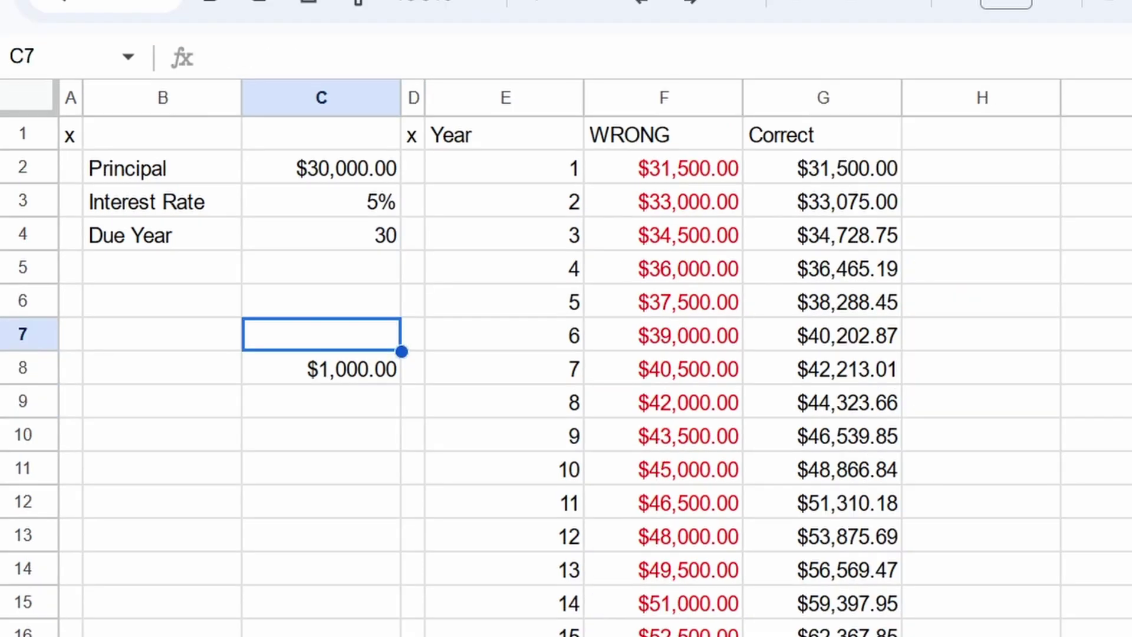
text(=)
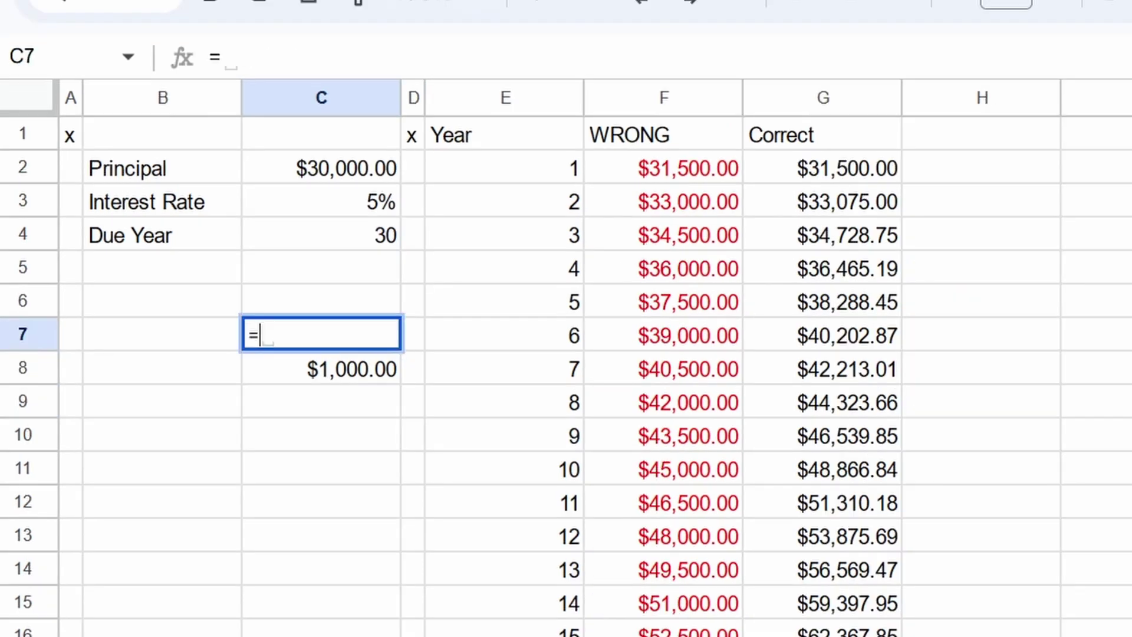
key(Up)
key(Right)
key(Right)
key(Right)
key(Right)
key(Up)
key(Up)
key(Up)
key(Up)
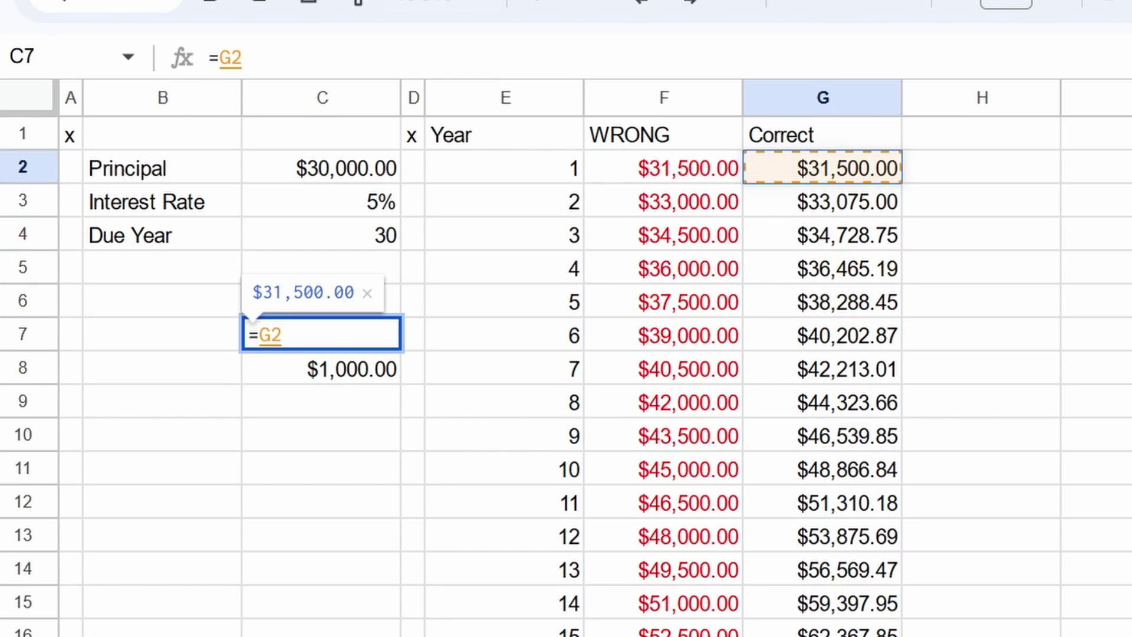
key(Return)
click(321, 334)
click(321, 369)
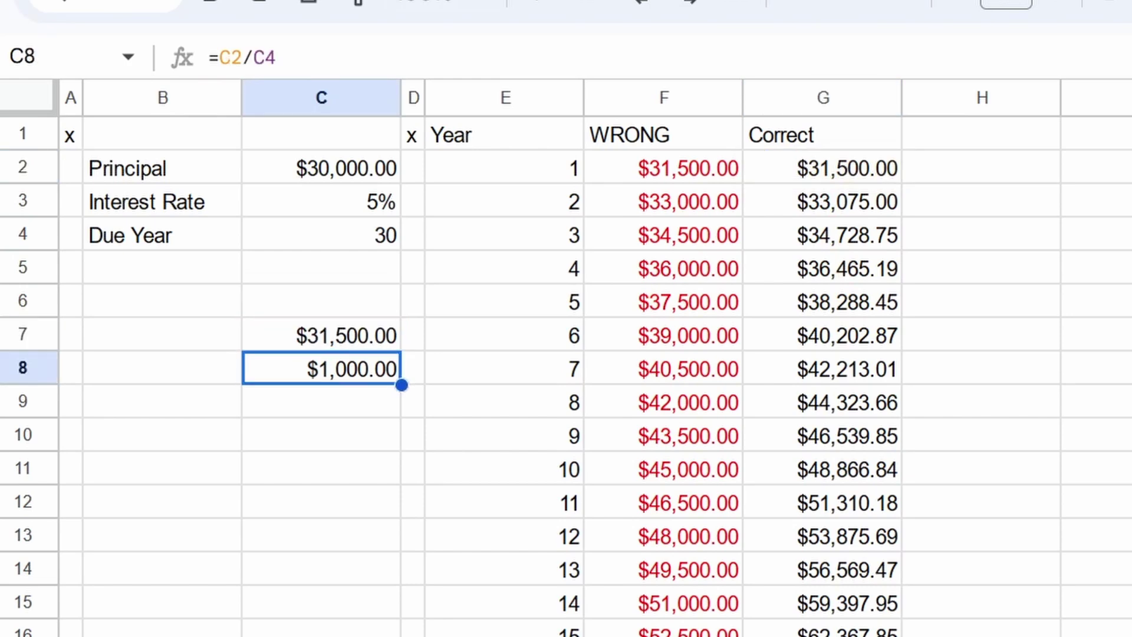
Step: Try the subtraction =C7-C8 in C9, then clear it
click(321, 401)
text(=)
key(Up)
key(Up)
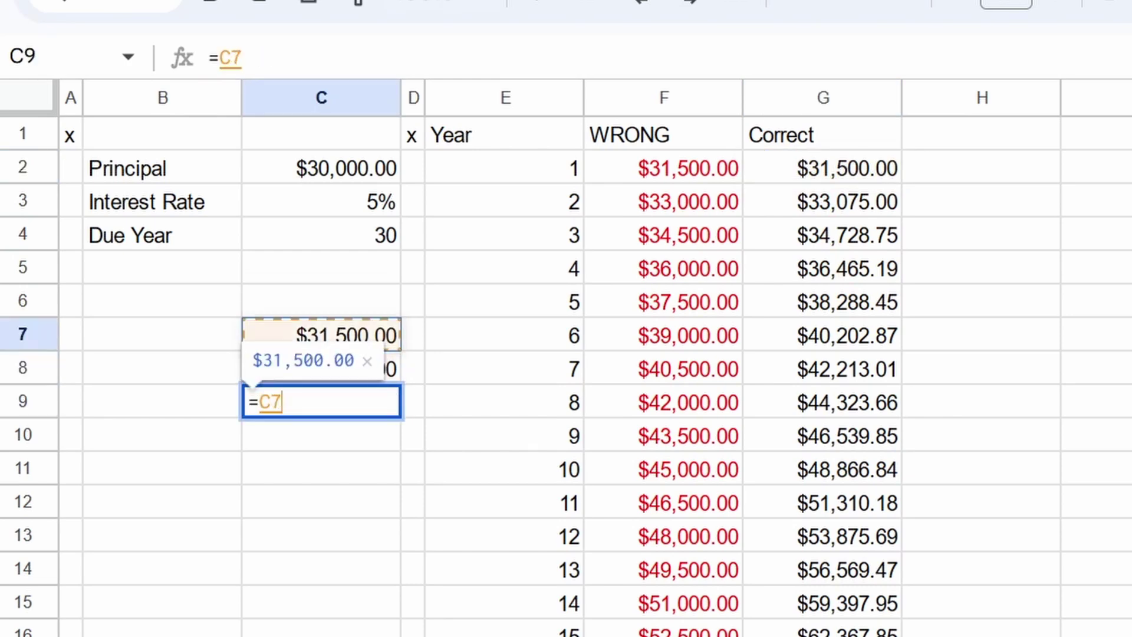
text(-)
key(Up)
key(Return)
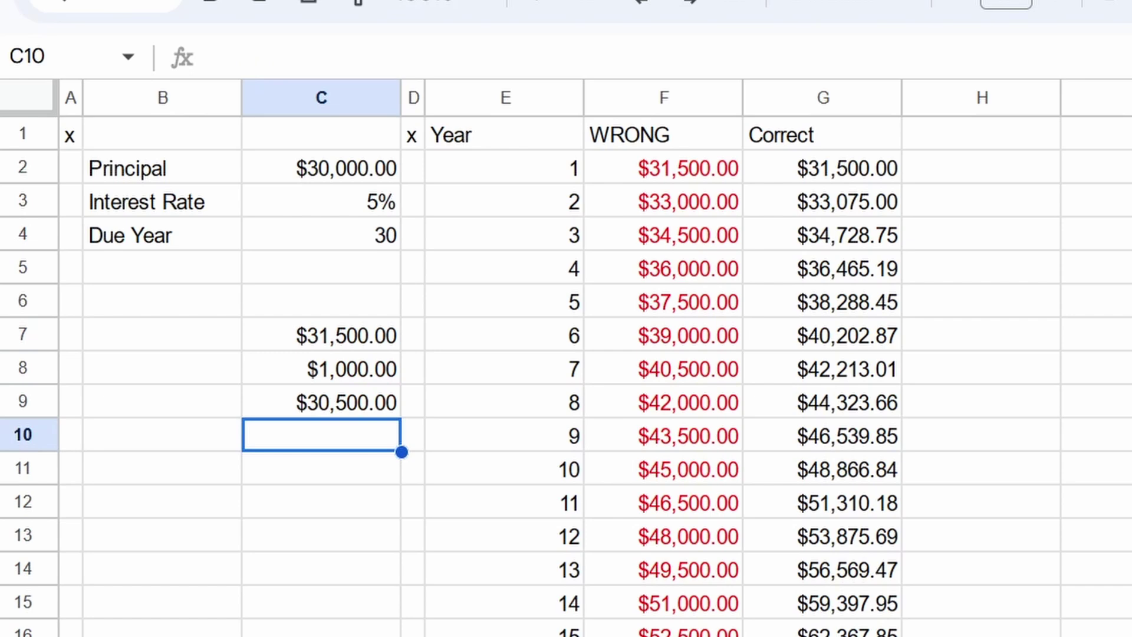
click(321, 401)
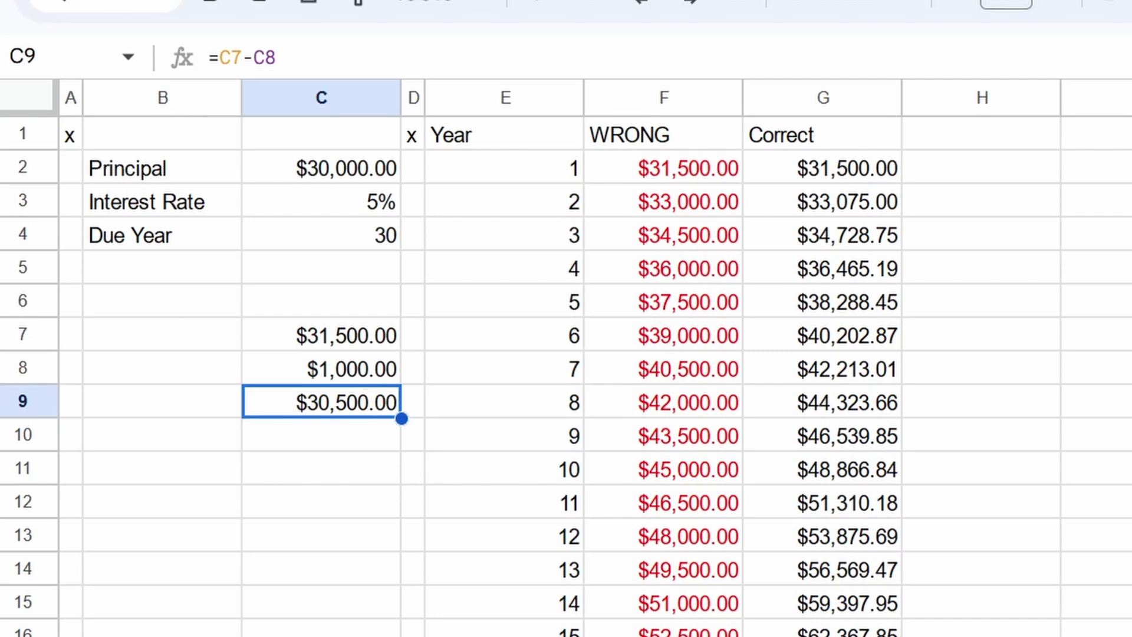
key(Delete)
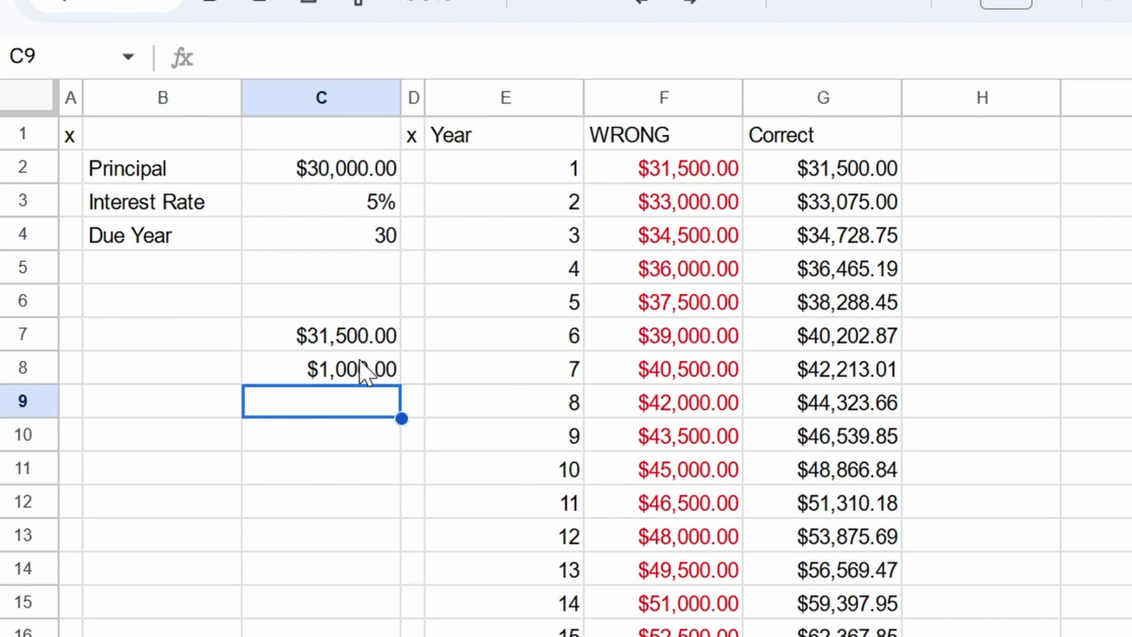
Step: Clear the leftover helper values and enter =PMT(C3,C4,C2) as the Full Payment formula
click(361, 369)
key(shift+Up)
key(Delete)
click(361, 369)
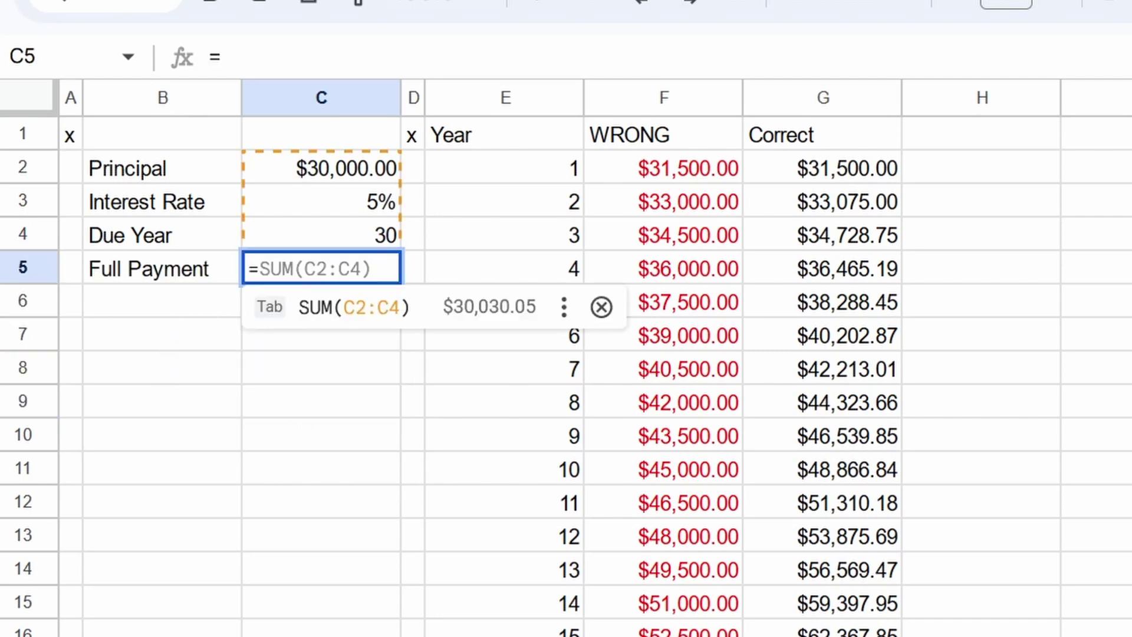
text(PMT()
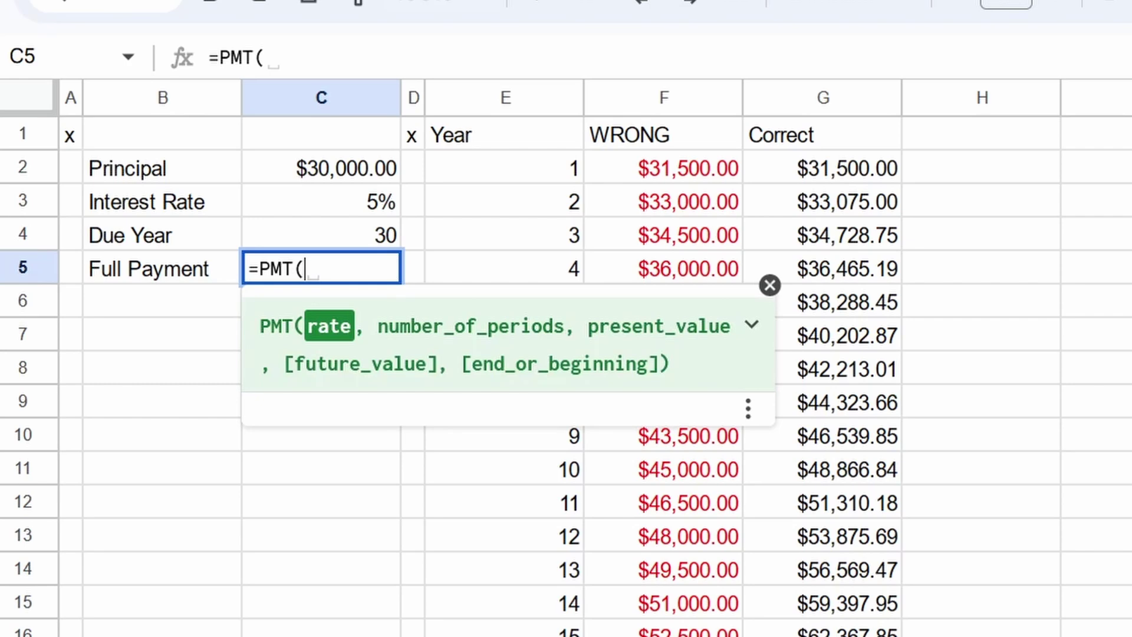
click(322, 201)
text(,)
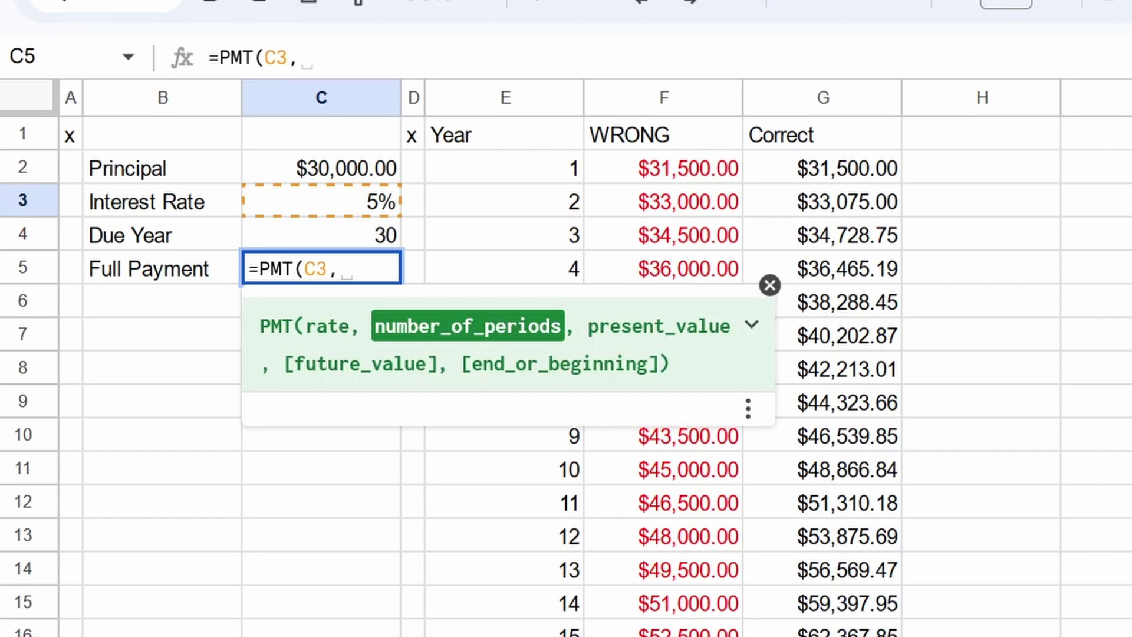
click(322, 235)
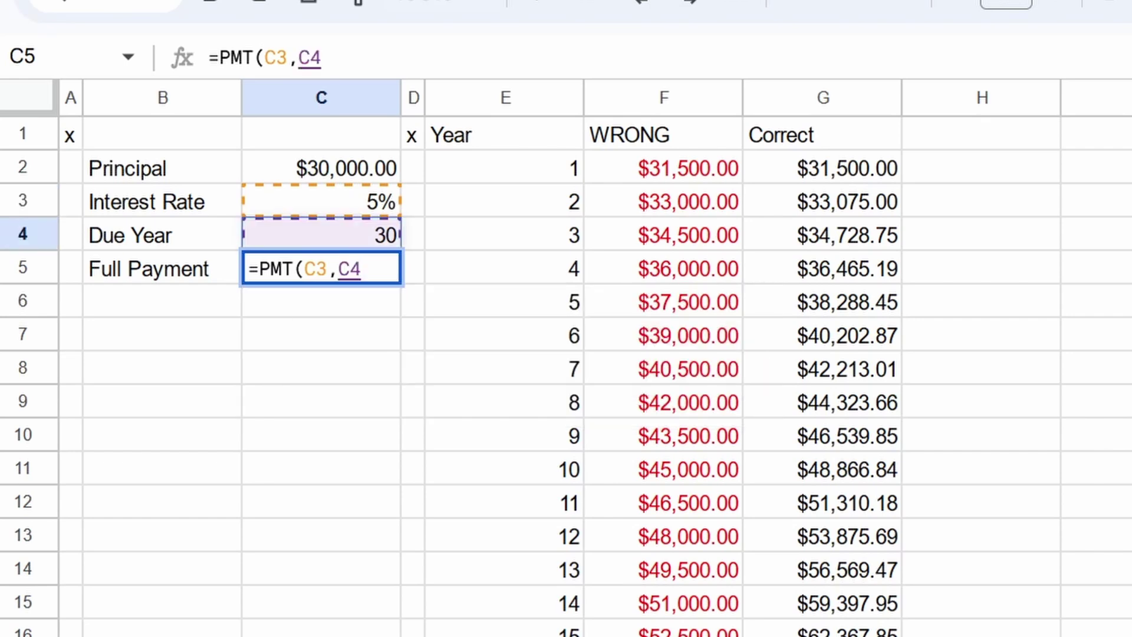
text(,)
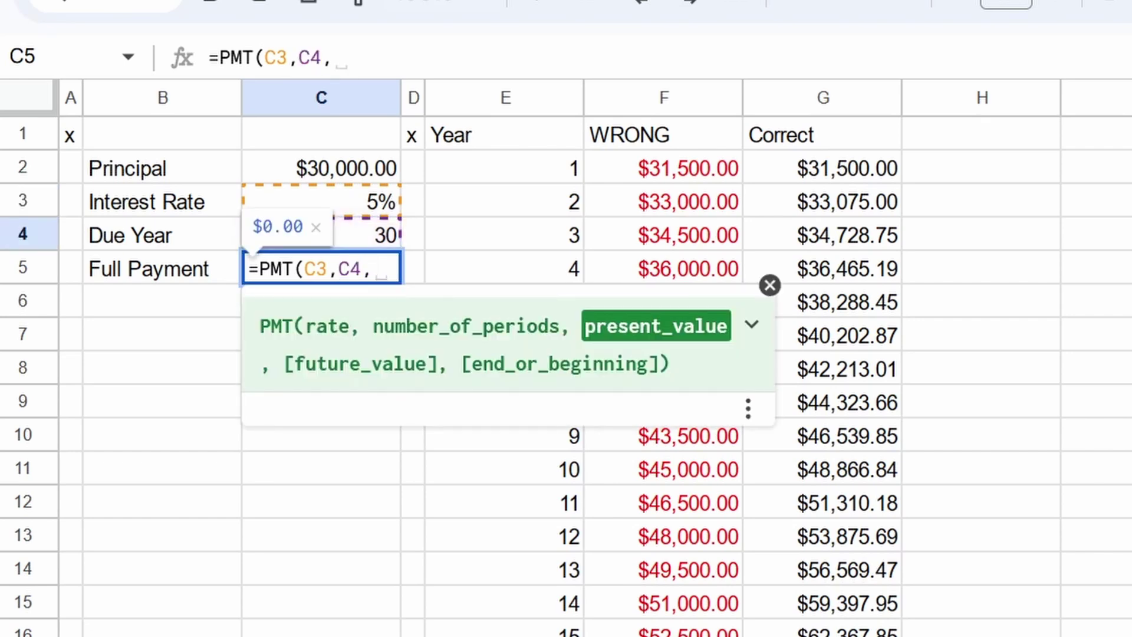
click(321, 168)
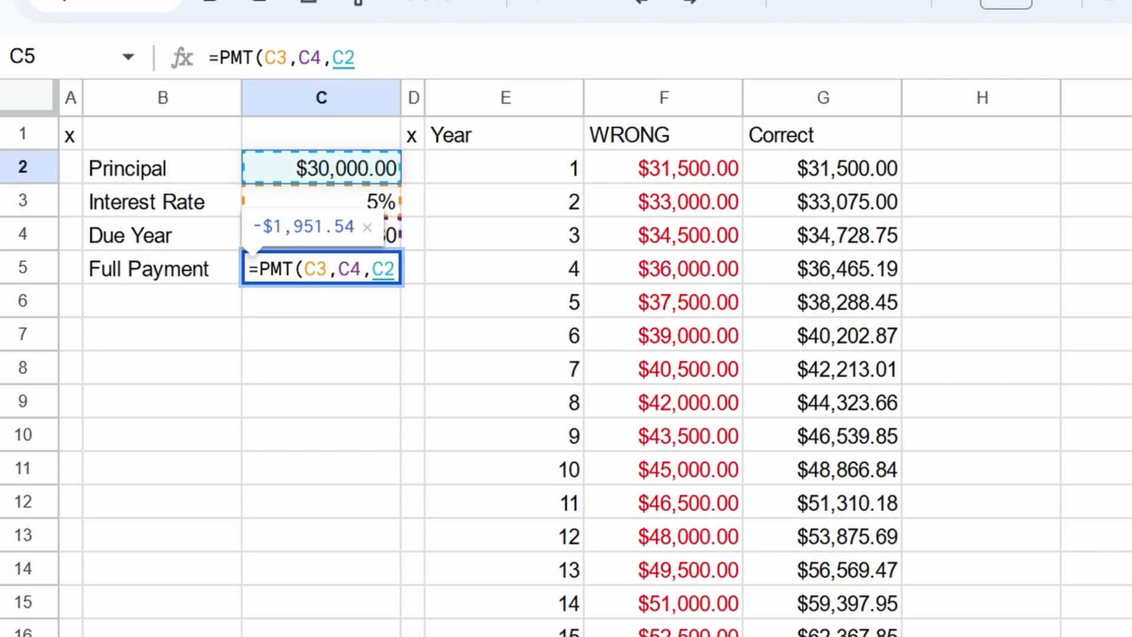
text())
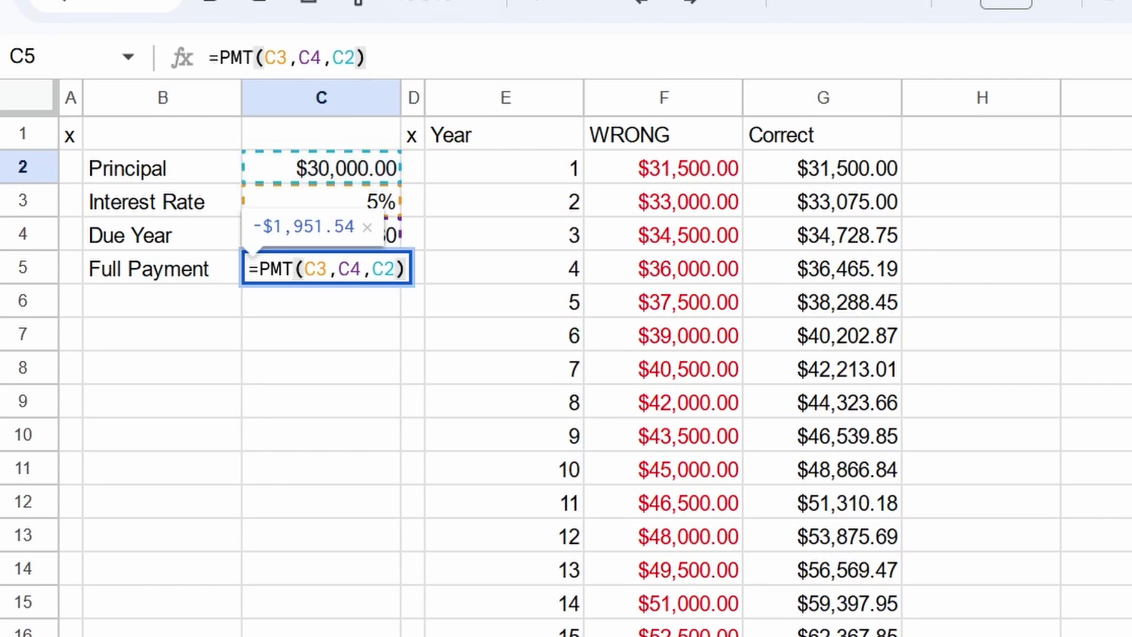
key(Return)
Step: Negate the C5 formula to =-PMT(C3,C4,C2) so the payment shows a positive $1,951.54
click(322, 268)
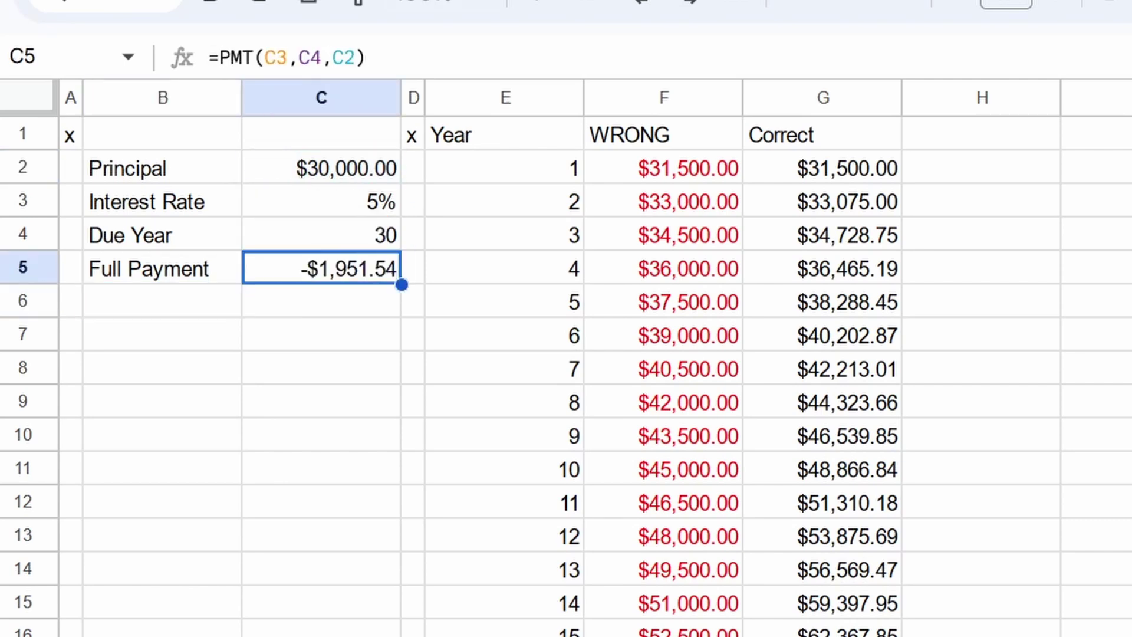
click(225, 59)
text(-)
key(Return)
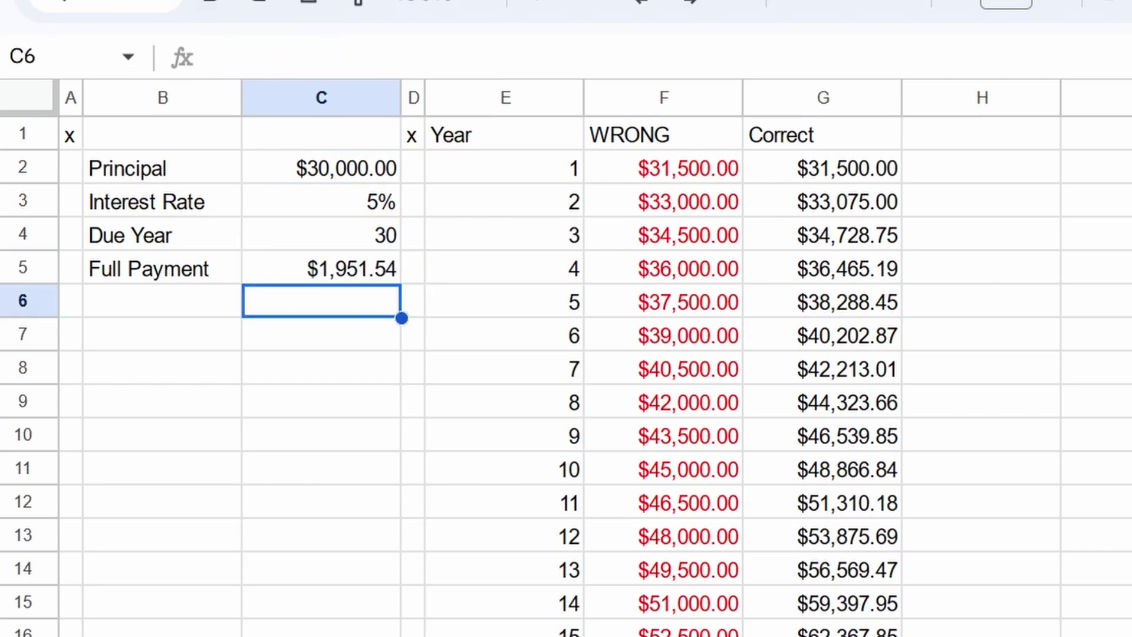
click(322, 268)
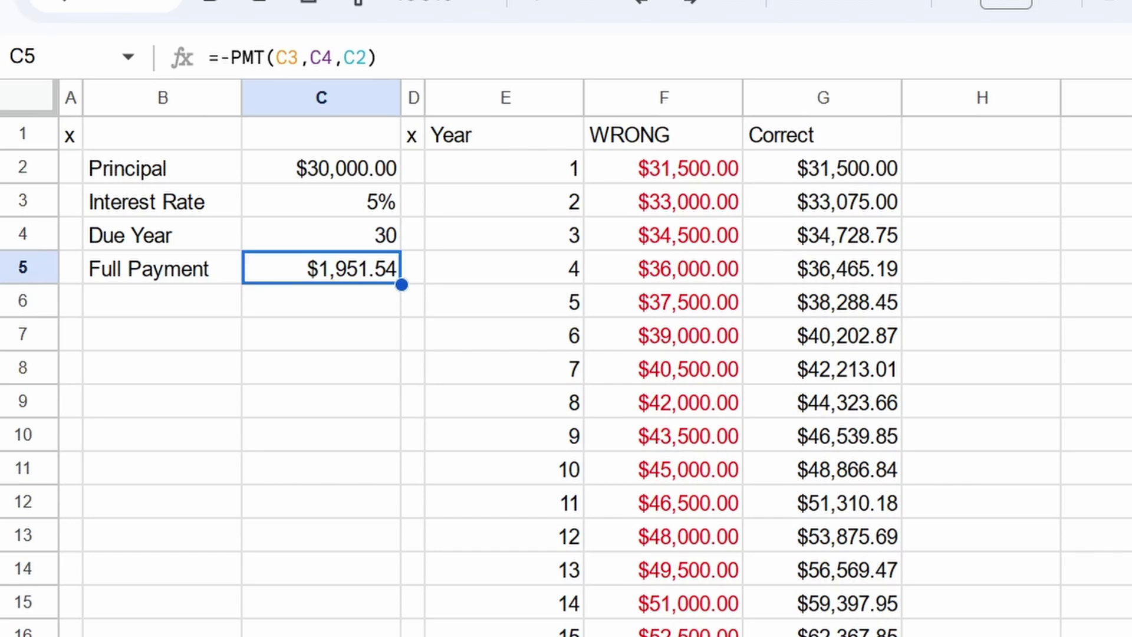
click(321, 201)
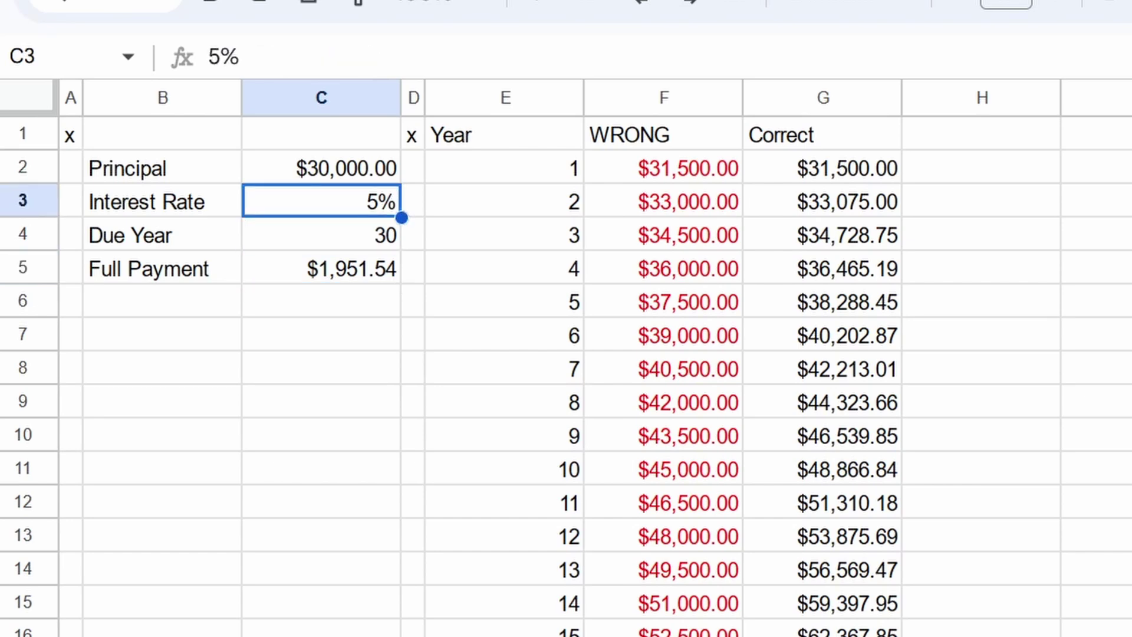
click(321, 268)
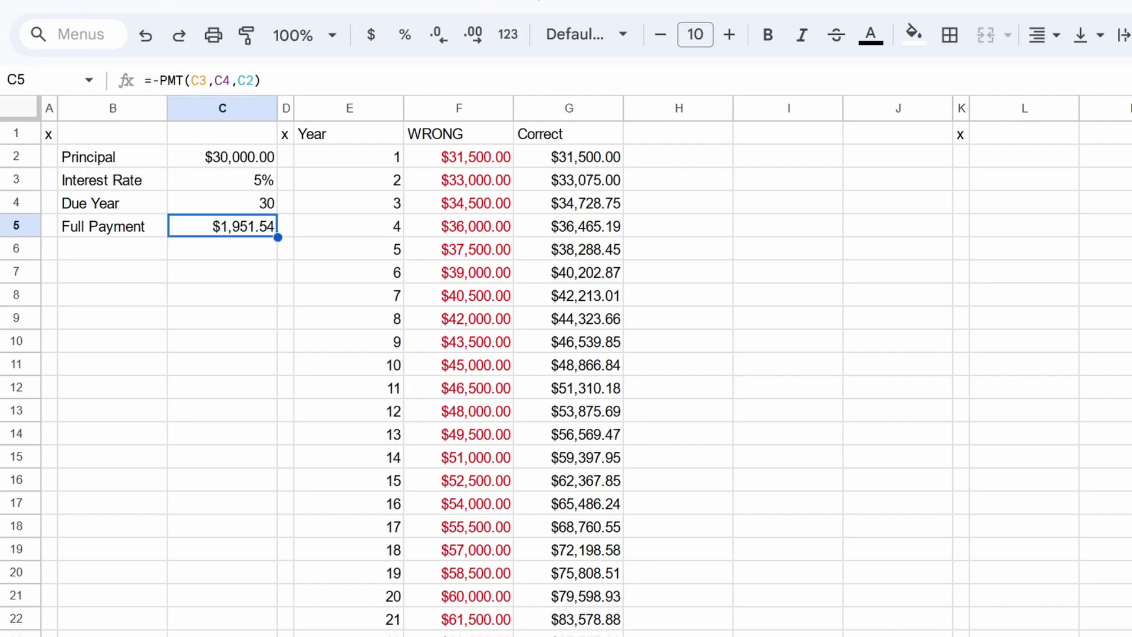
Step: Clear the WRONG and Correct values from columns F and G
drag(482, 109, 547, 109)
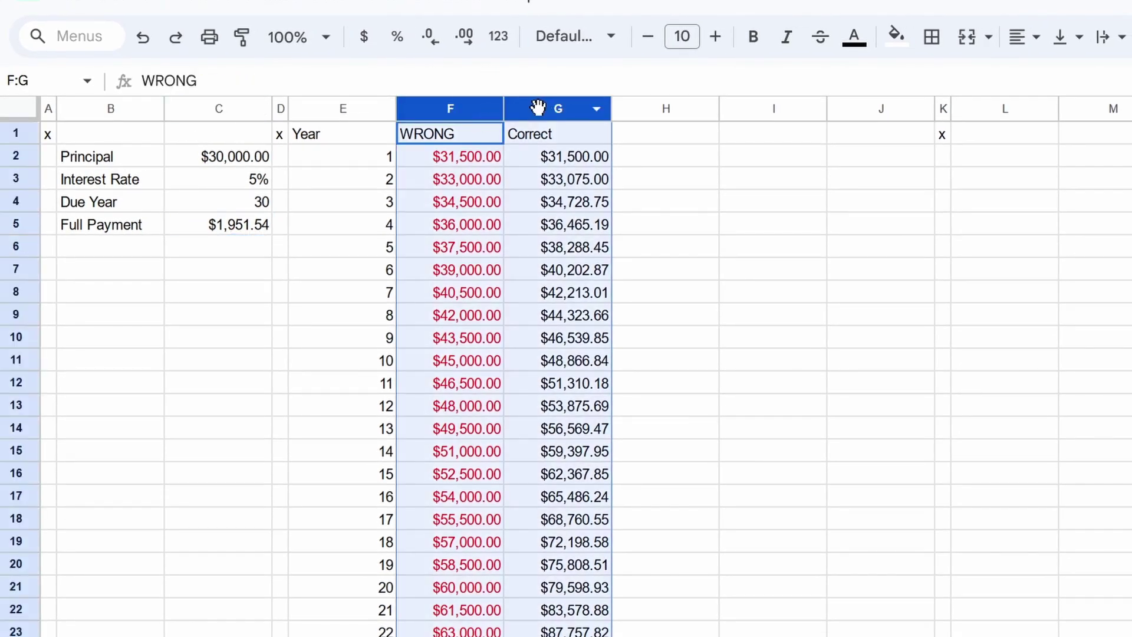
key(Delete)
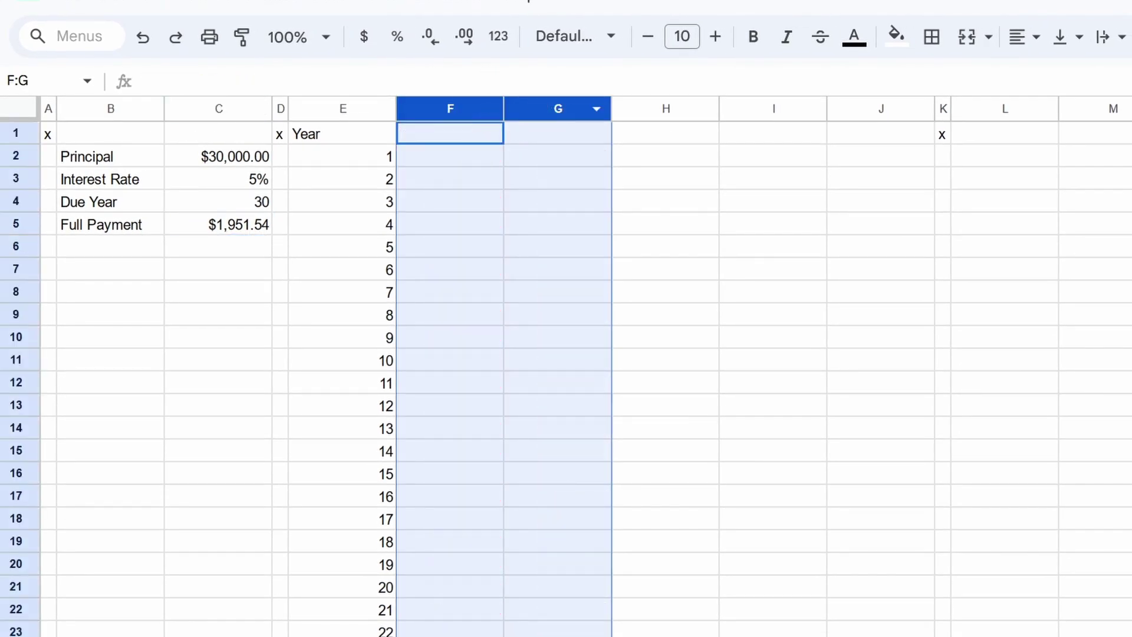
click(449, 155)
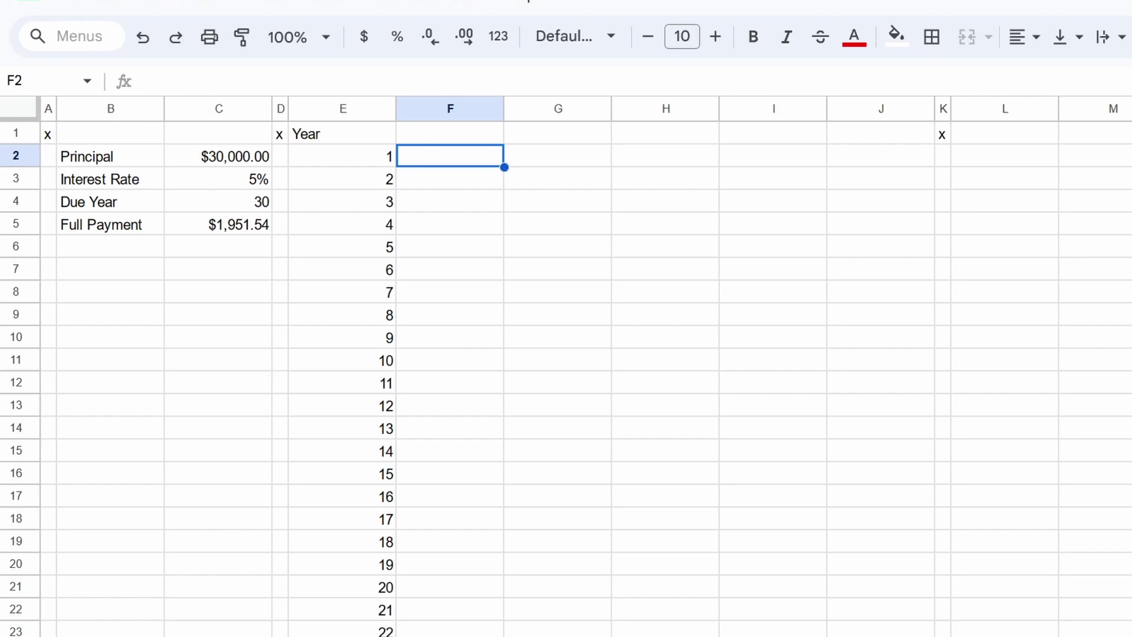
Step: Enter the headers Beginning Balance, Full Payment, Interest and Principal Payment across F1:I1
click(342, 133)
click(450, 134)
text(B)
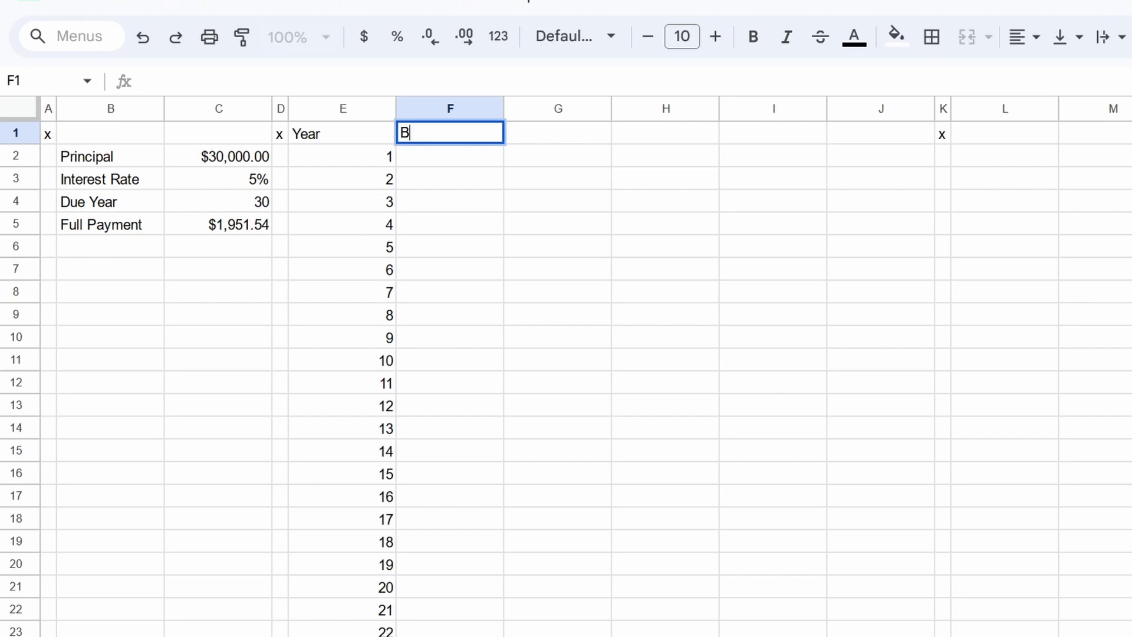
text(eginning Balance)
key(Tab)
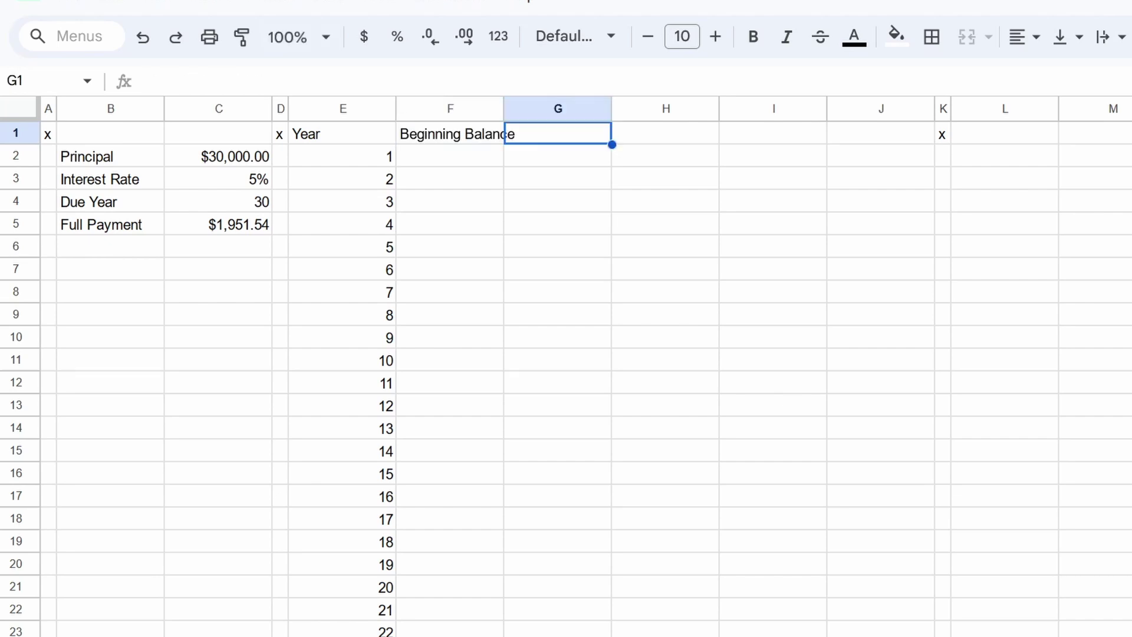
text(Full Payment)
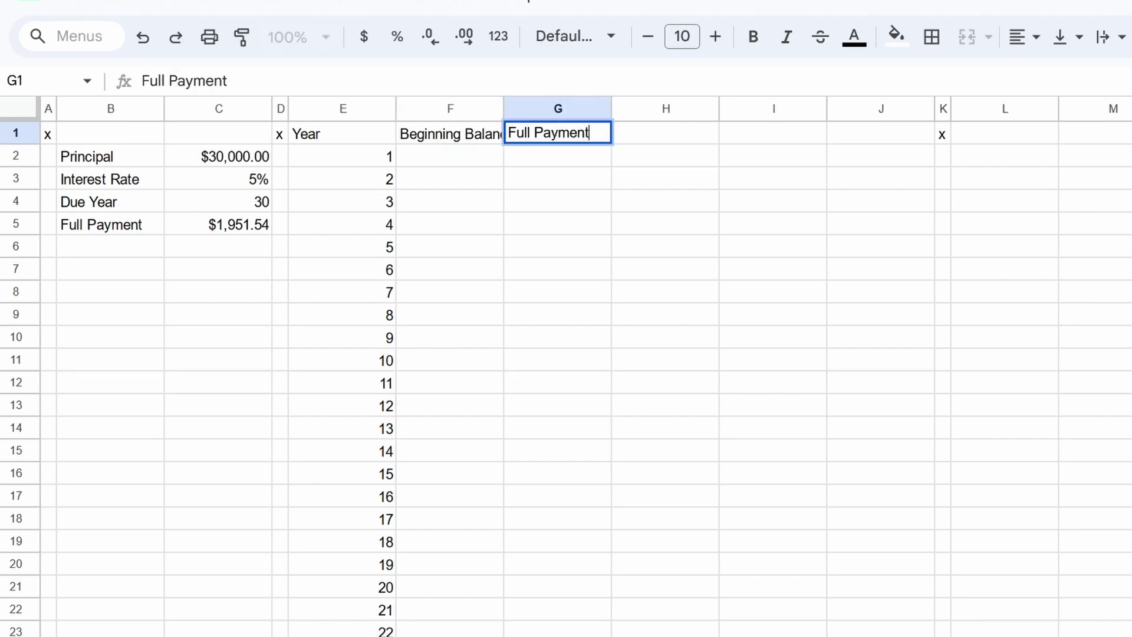
key(Tab)
text(Interest)
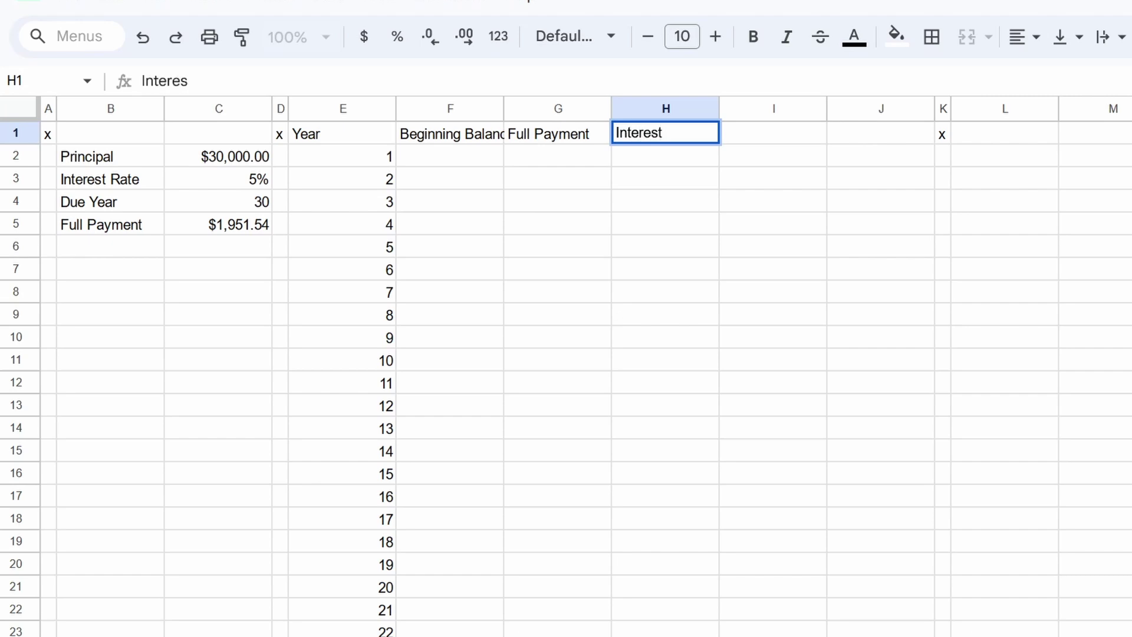
key(Tab)
text(Principal)
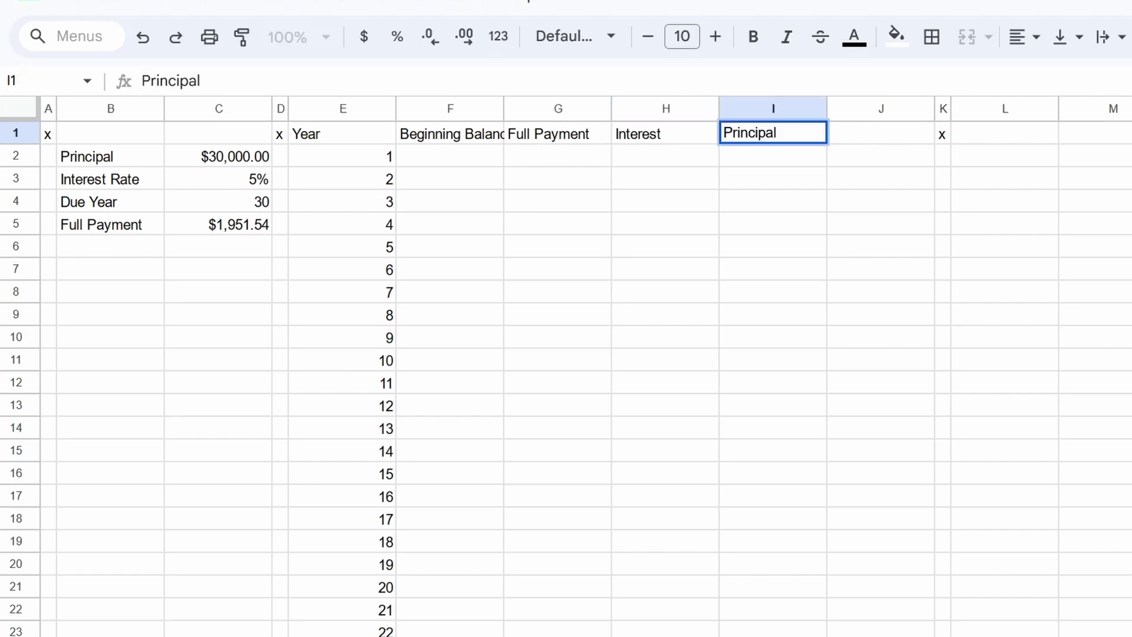
text( Payment)
key(Left)
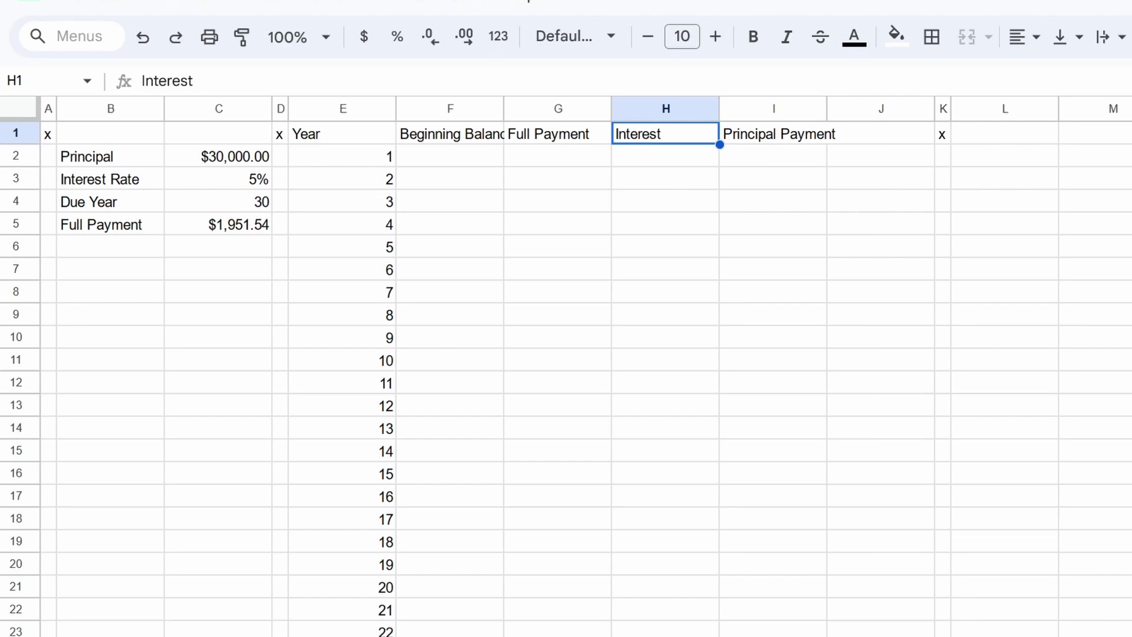
Step: Complete the H1 header as 'Interest Payment' and add 'Ending Balance' in J1
click(316, 73)
text(Payment)
key(Tab)
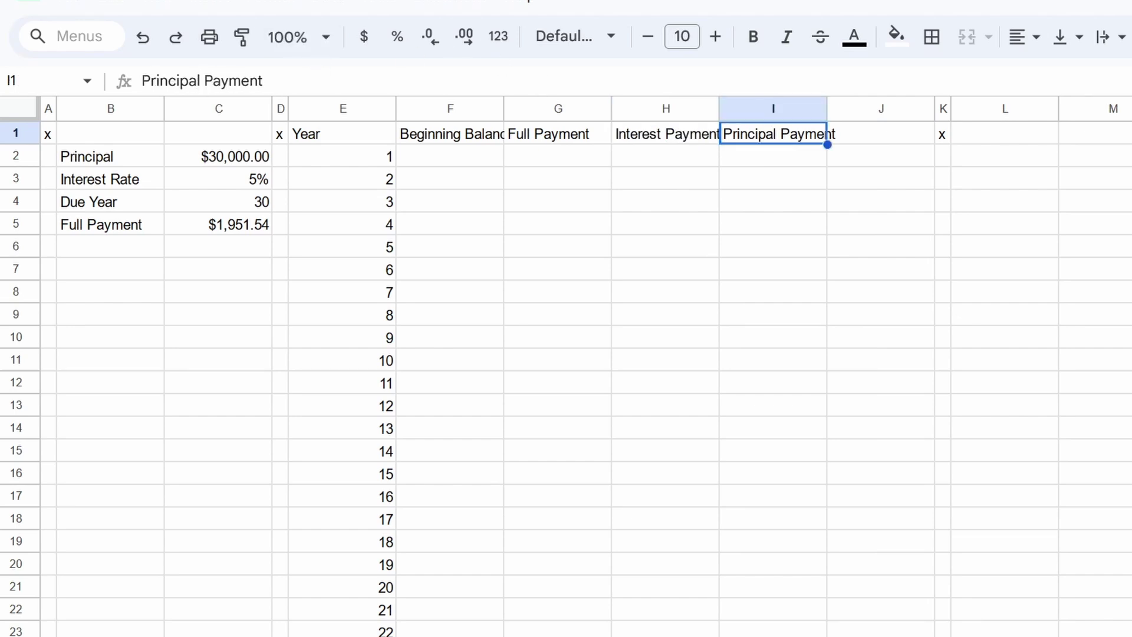
click(881, 134)
text(Ending A)
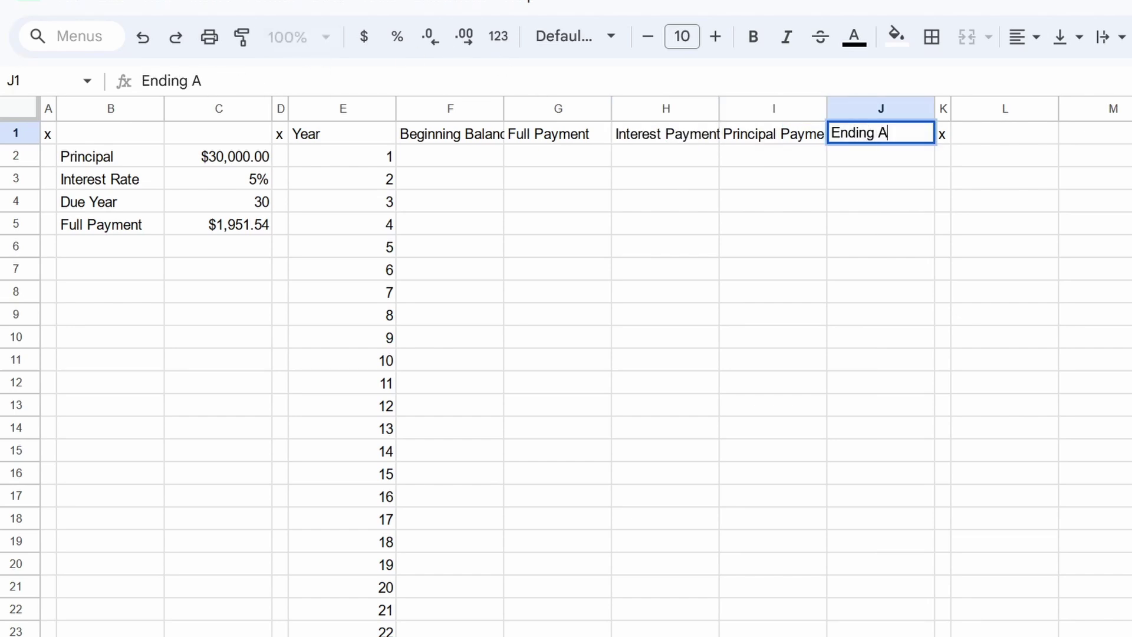
key(BackSpace)
text(Balance)
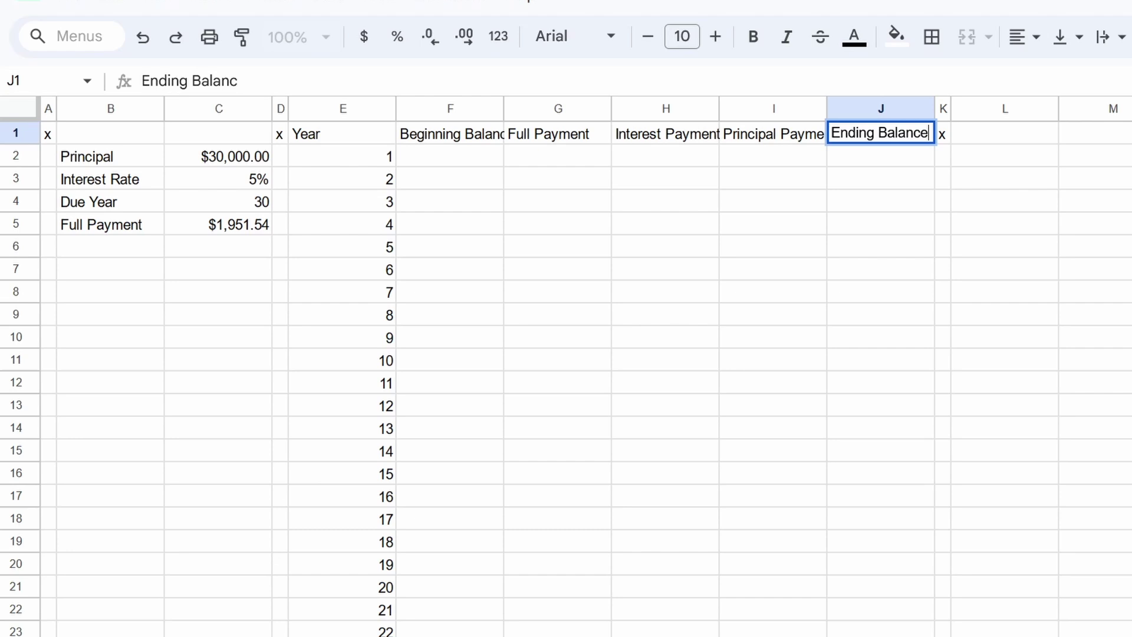
key(Return)
key(Left)
key(Left)
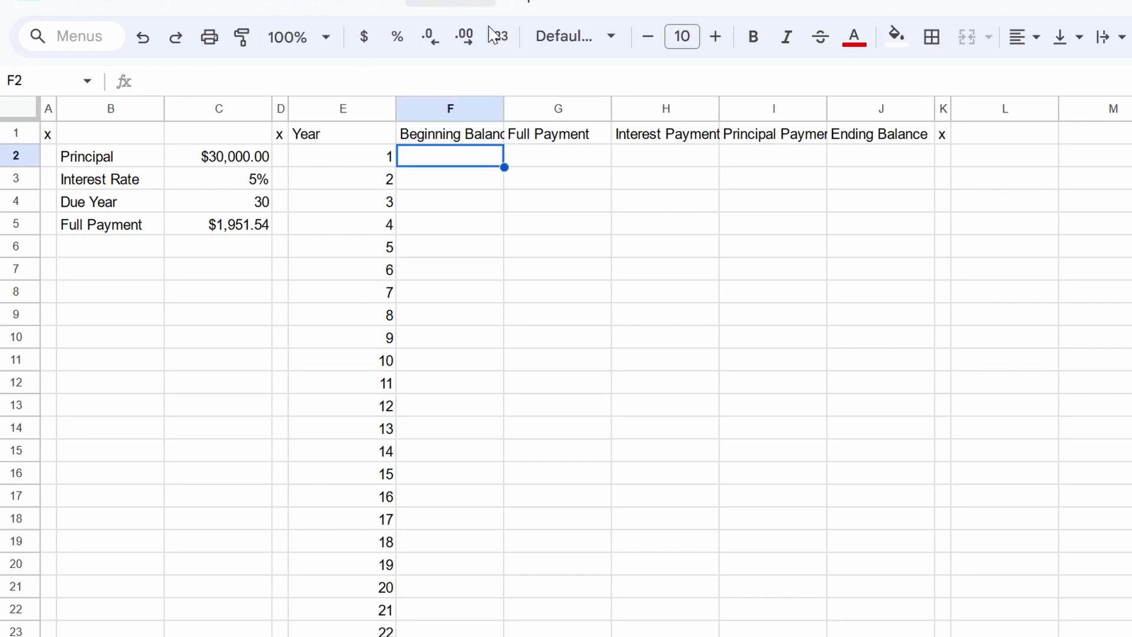
Step: Widen columns F through J to a moderate width
drag(468, 112, 861, 114)
drag(930, 112, 1032, 109)
click(484, 164)
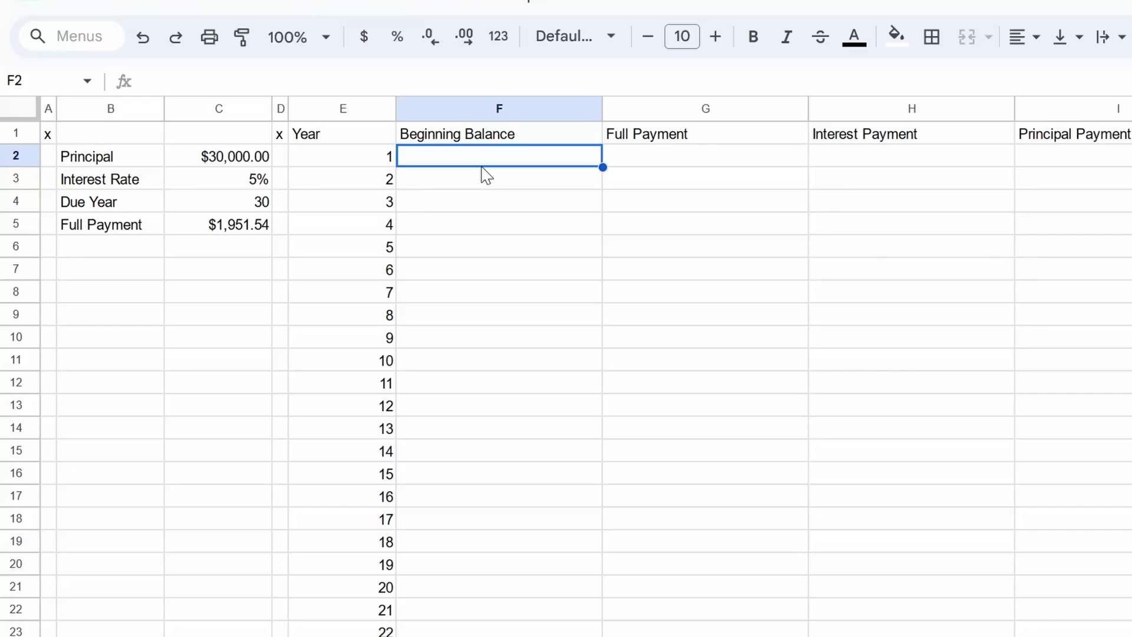
key(ctrl+z)
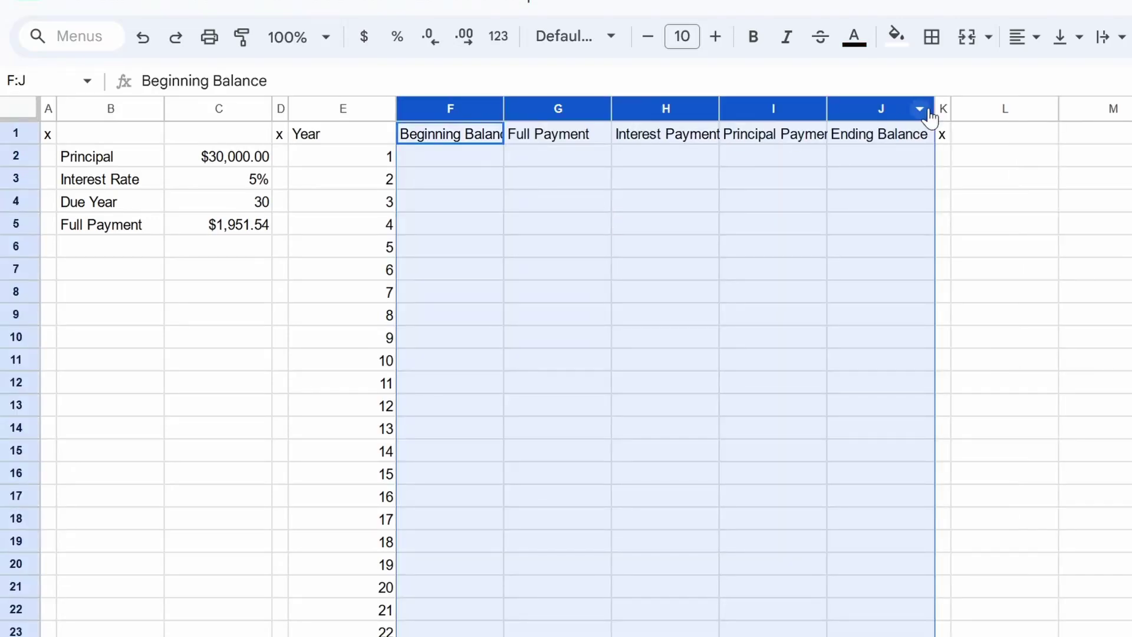
drag(936, 109, 985, 108)
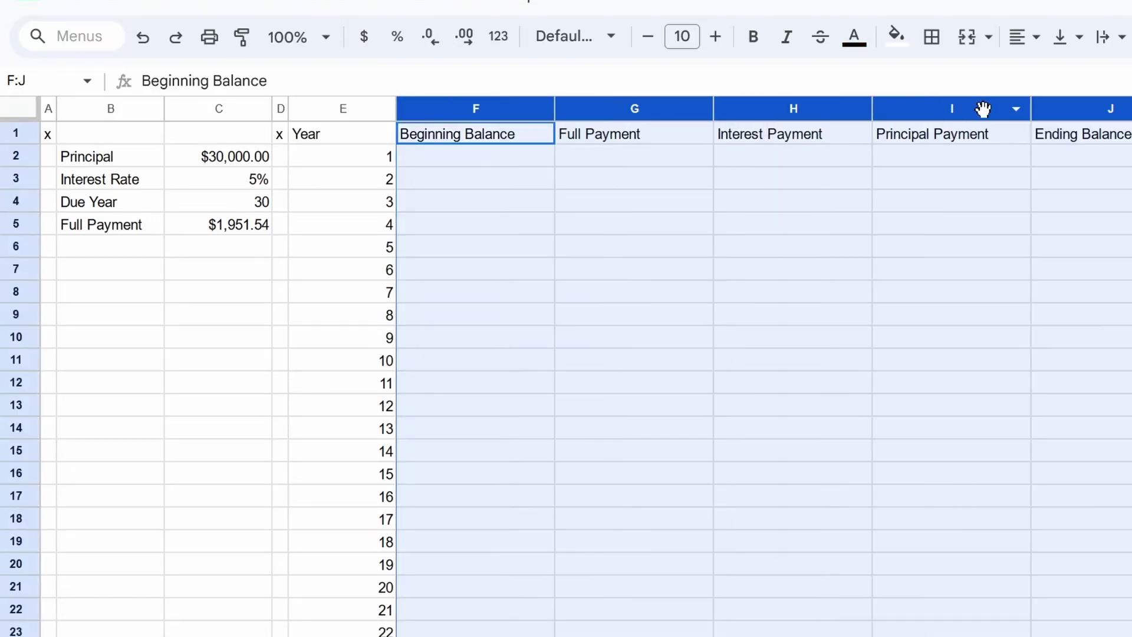
click(479, 159)
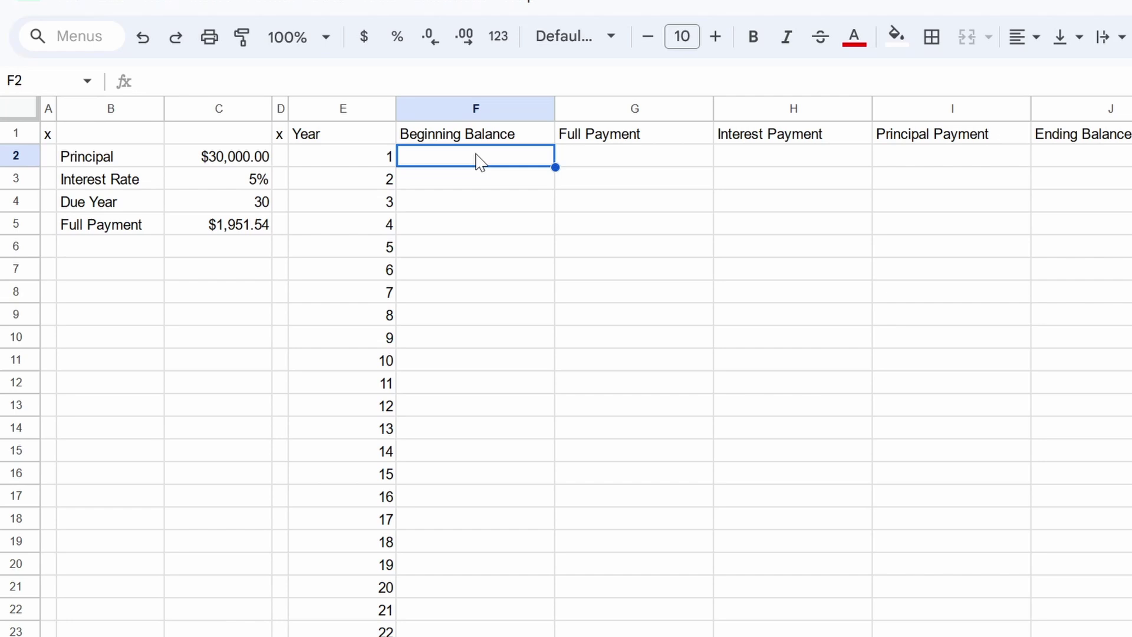
Step: Link F2 to the principal with =C2 and make column F's text black
text(=C2)
key(Return)
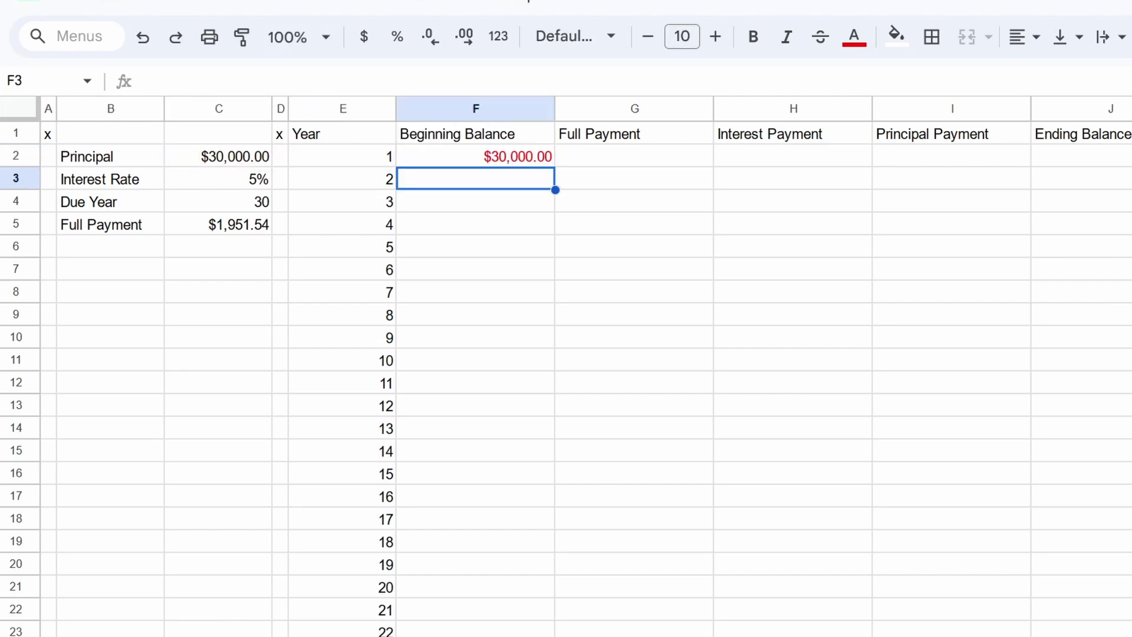
click(508, 155)
click(534, 108)
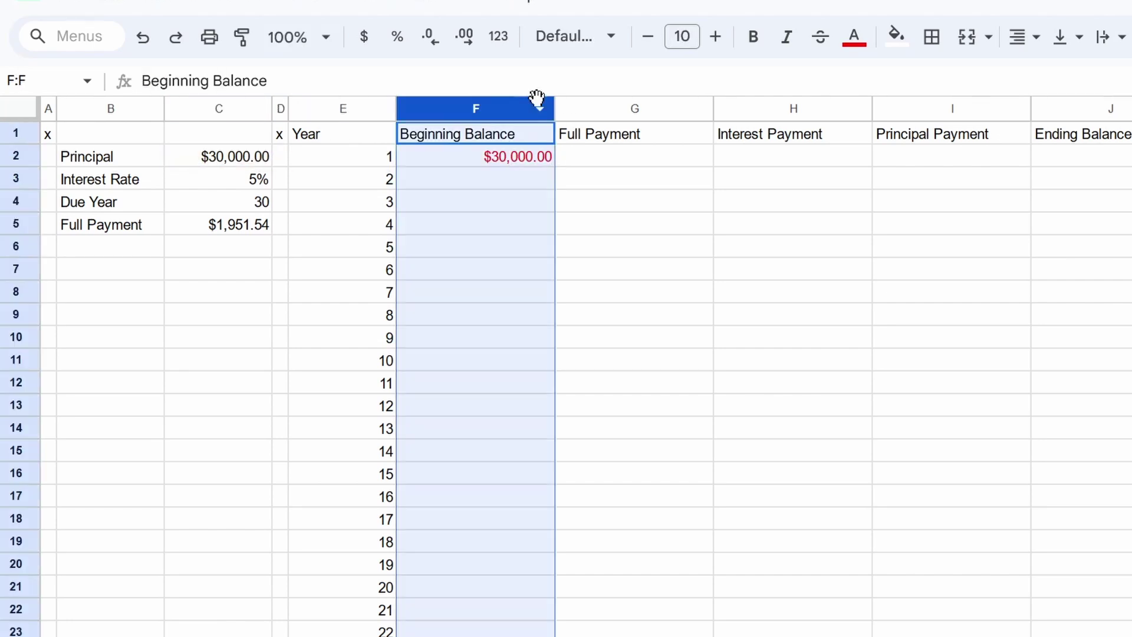
click(856, 50)
click(861, 108)
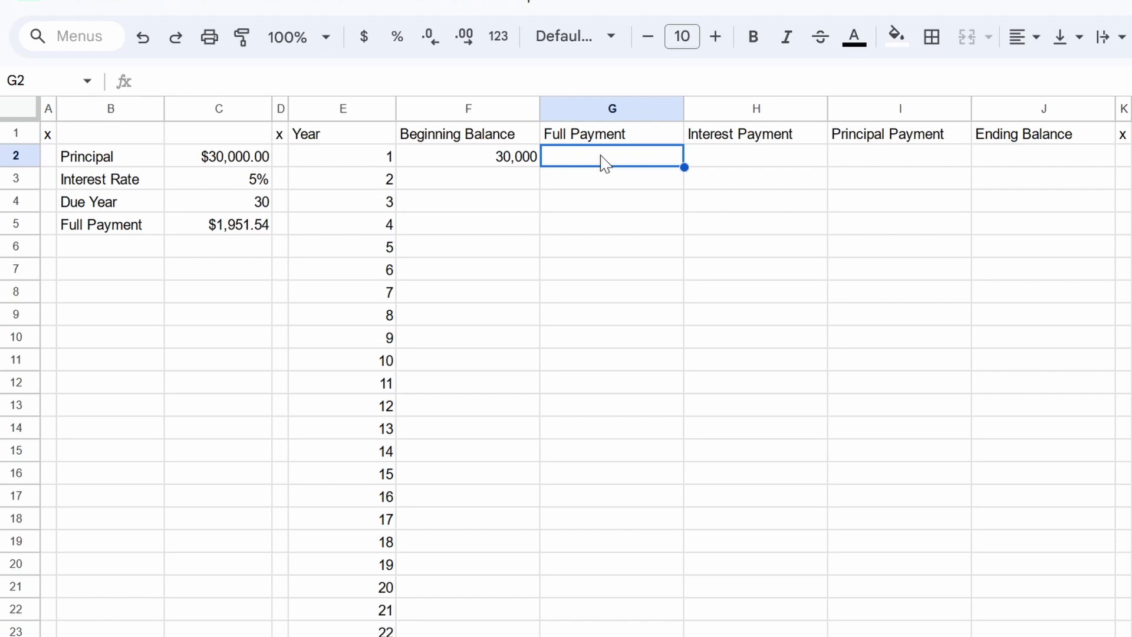
Step: Link G2 to the Full Payment value for year 1's 1,952 payment
text(=)
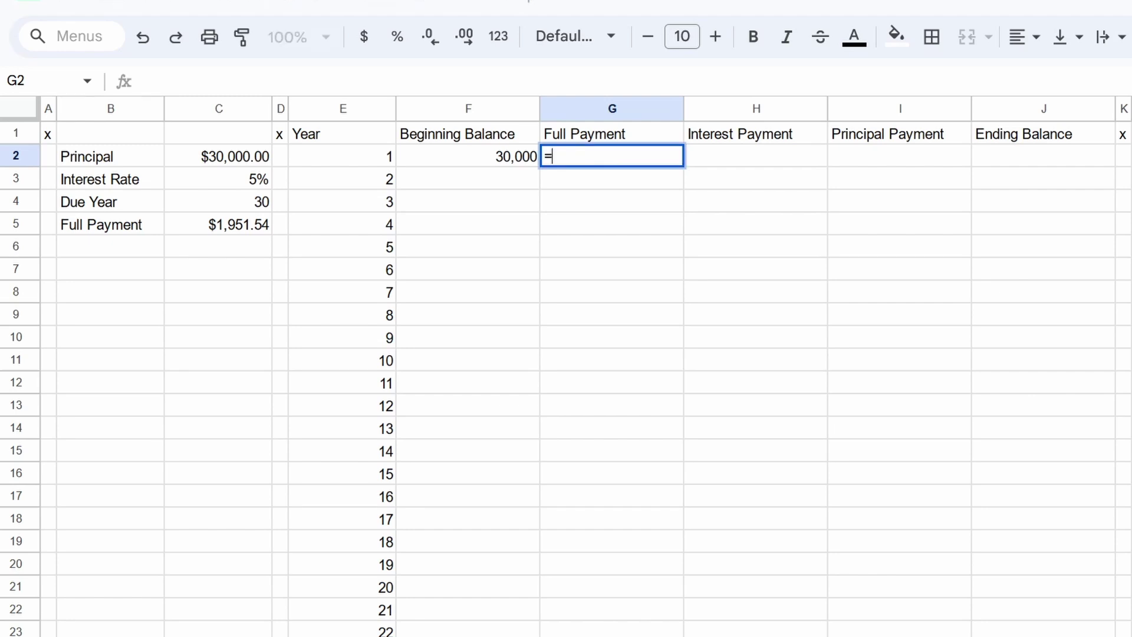
key(Left)
key(Left)
key(Left)
key(Left)
key(Down)
key(Down)
key(Down)
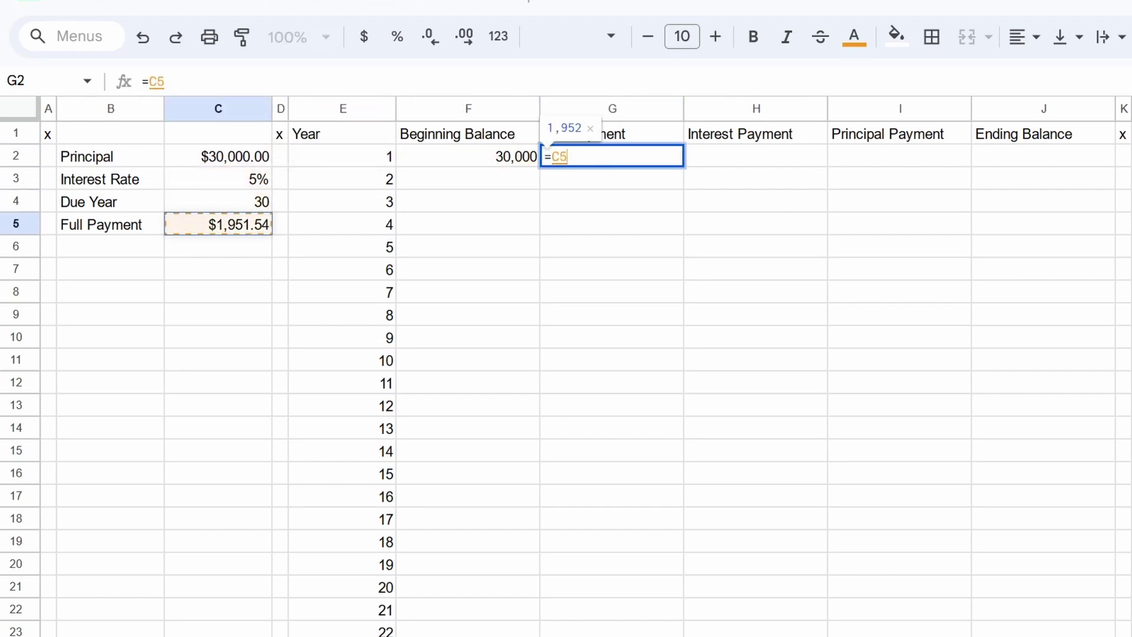
key(Return)
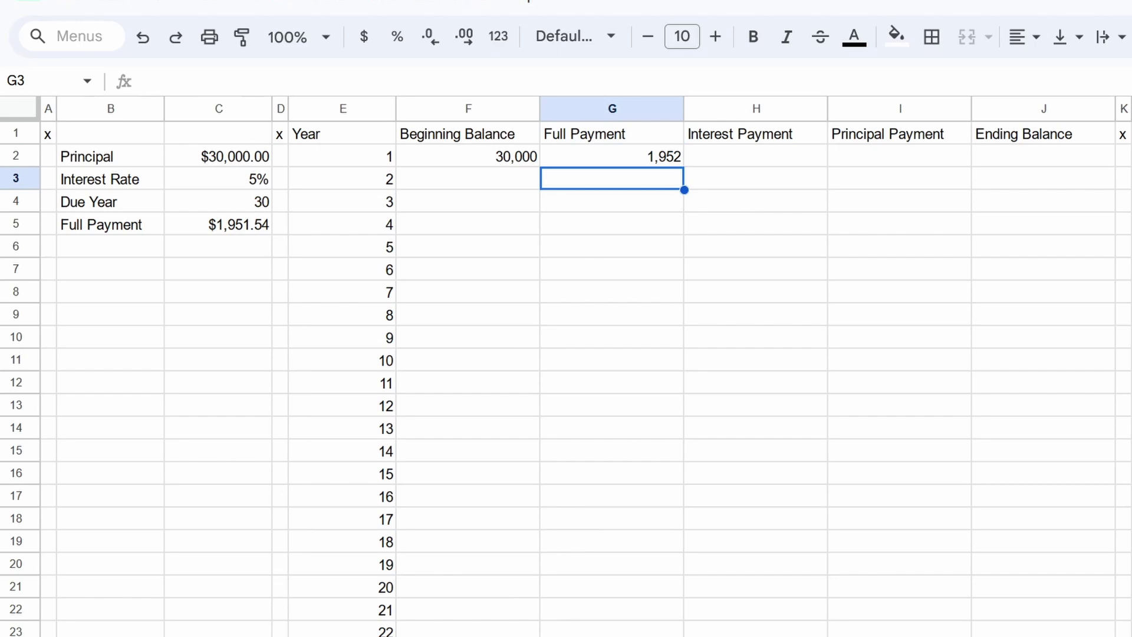
click(611, 156)
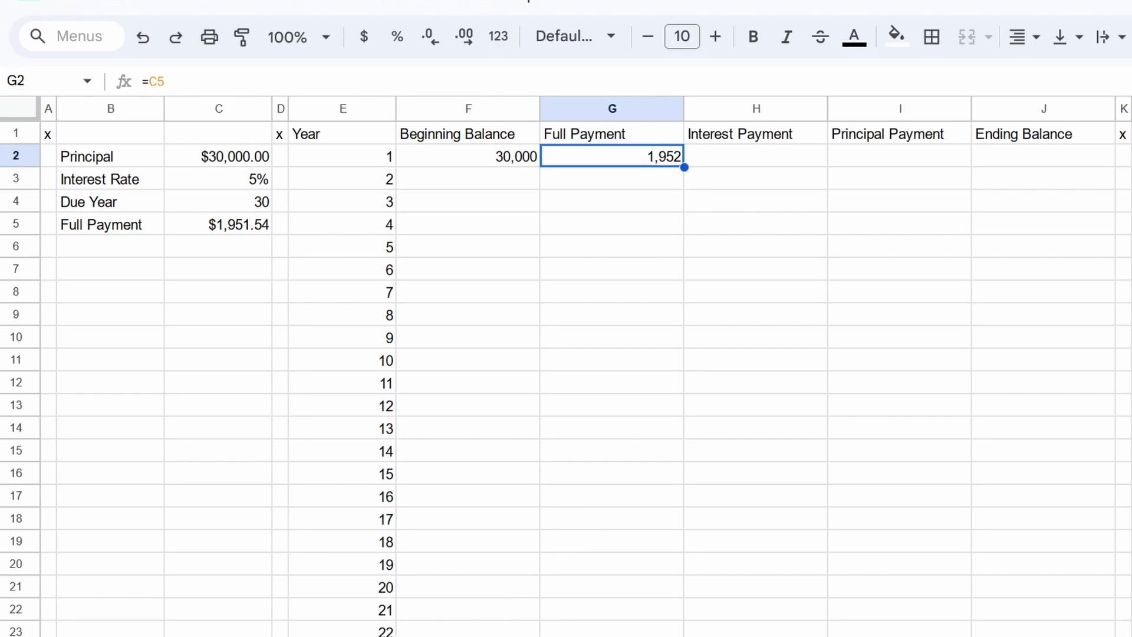
Step: Enter =$C$3*F2 in H2 for the year 1 interest of 1,500
click(755, 156)
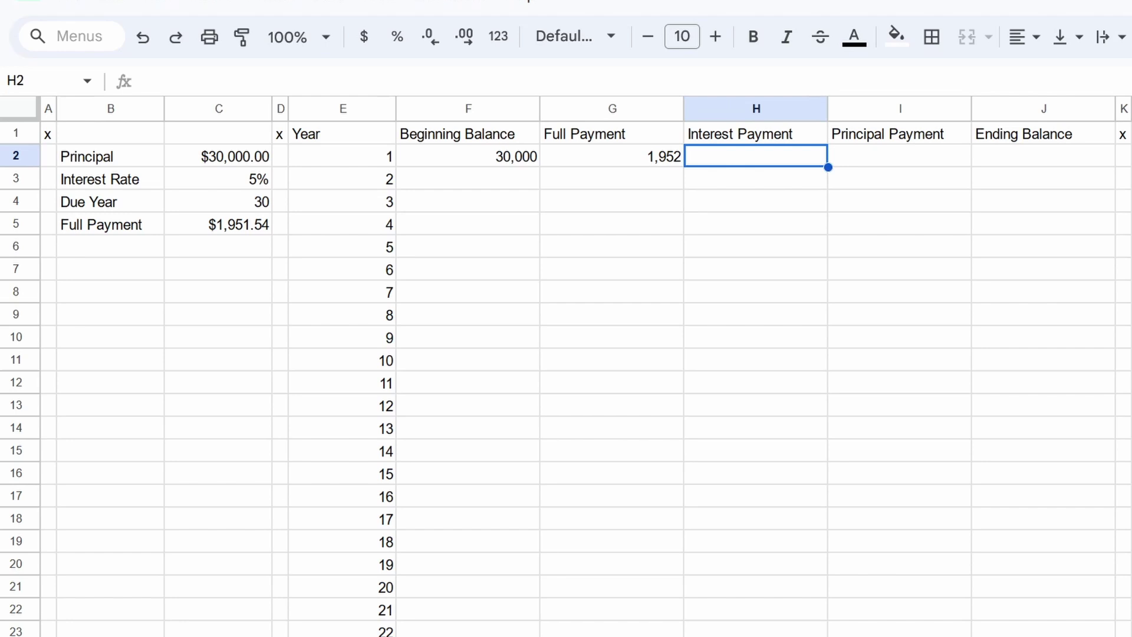
text(=)
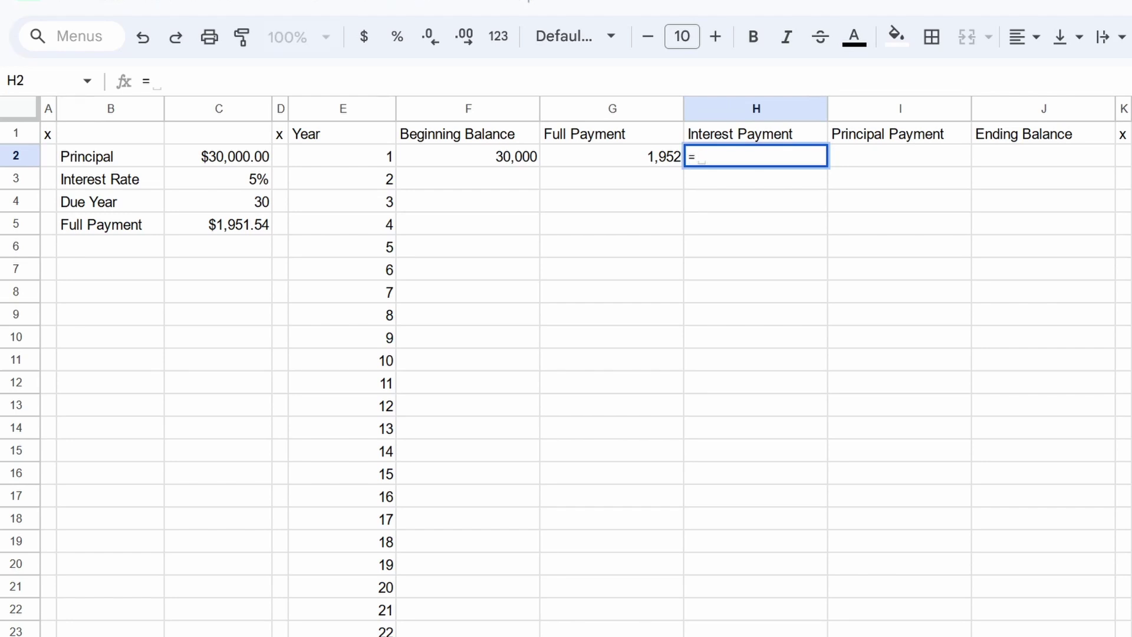
key(Left)
key(Left)
key(Left)
key(Left)
key(Left)
key(Down)
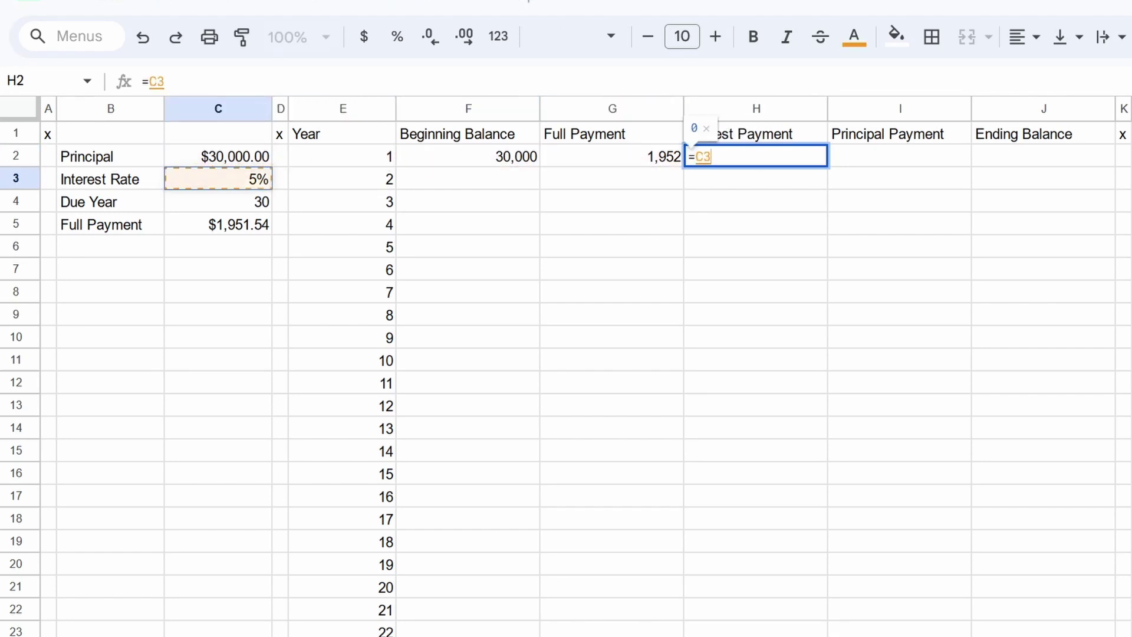
key(F4)
text(*)
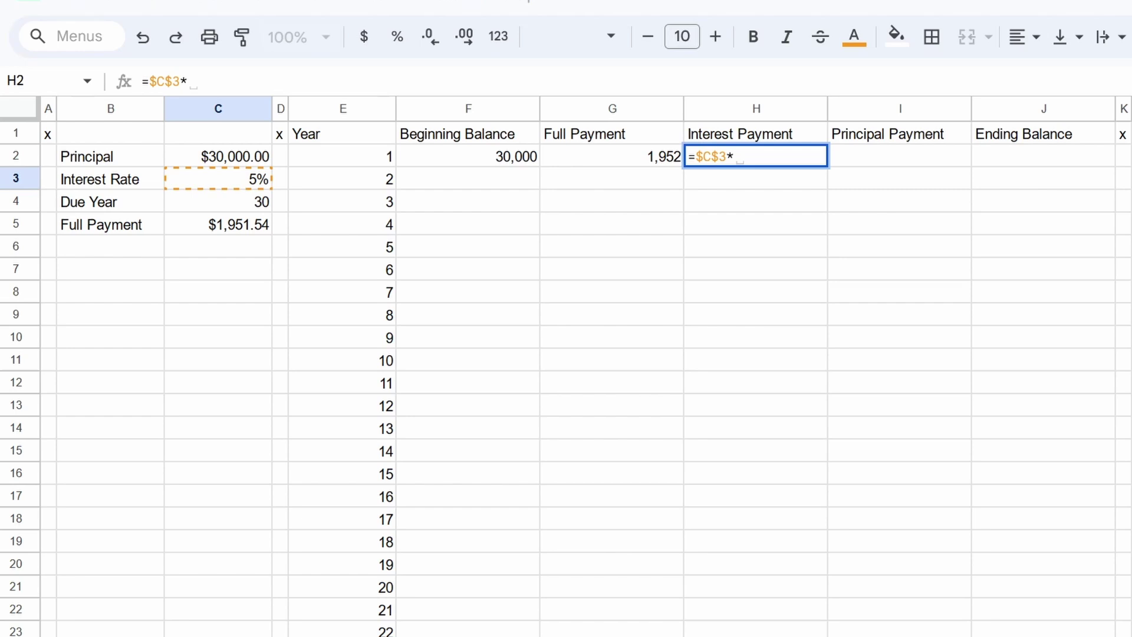
key(Left)
key(Left)
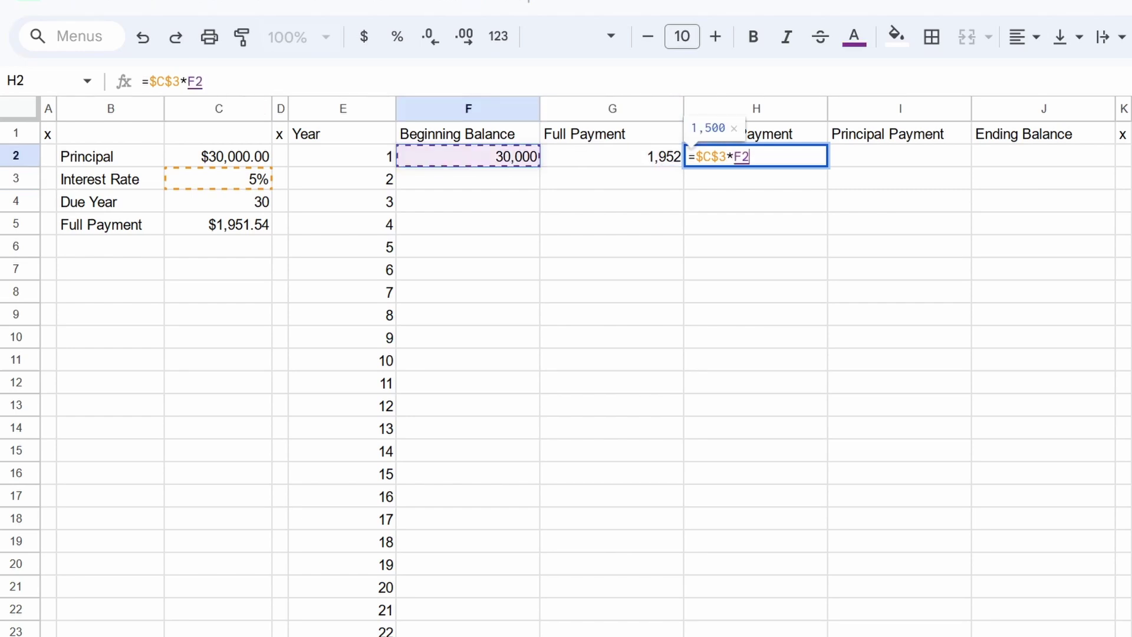
key(Return)
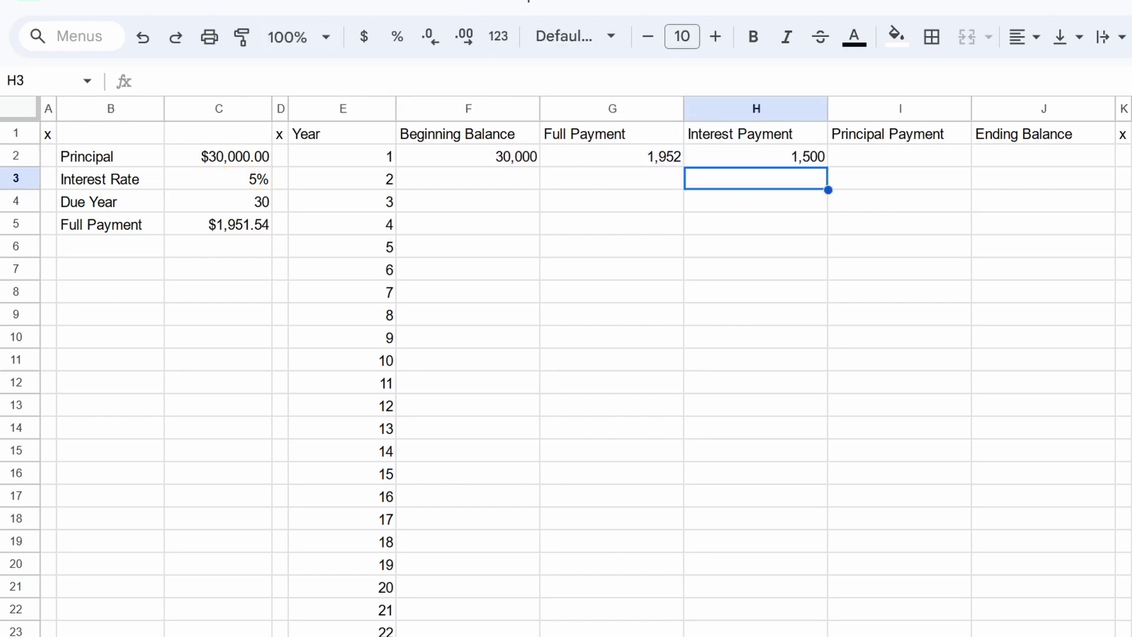
Step: Enter =G2-H2 in I2 for the year 1 principal payment of 452
click(755, 156)
click(899, 157)
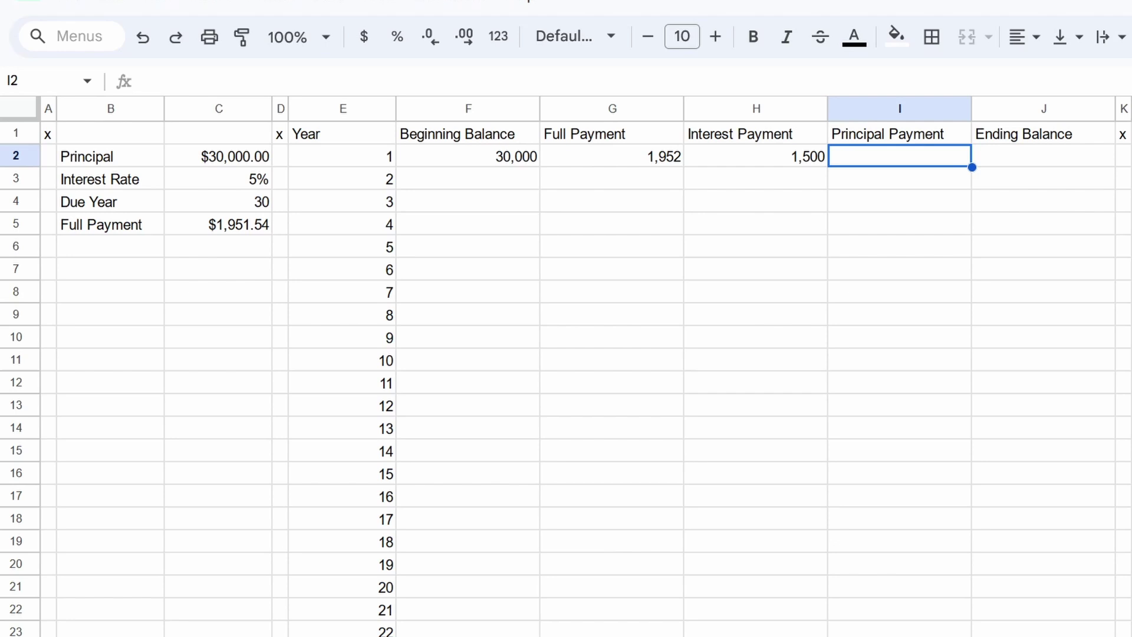
text(=)
key(Left)
key(Left)
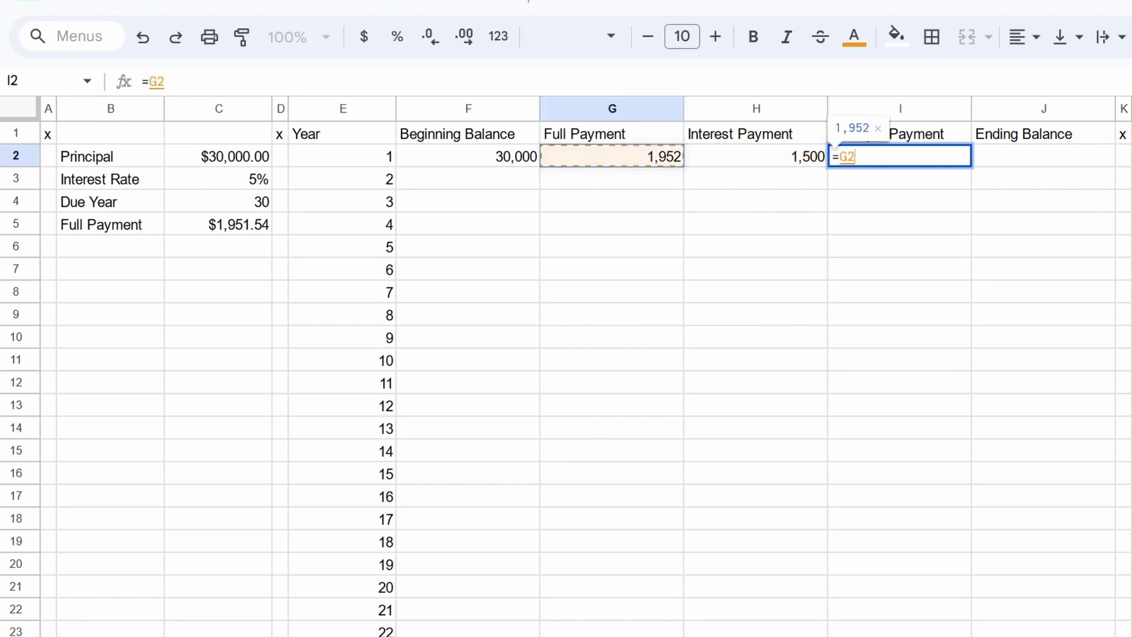
text(-)
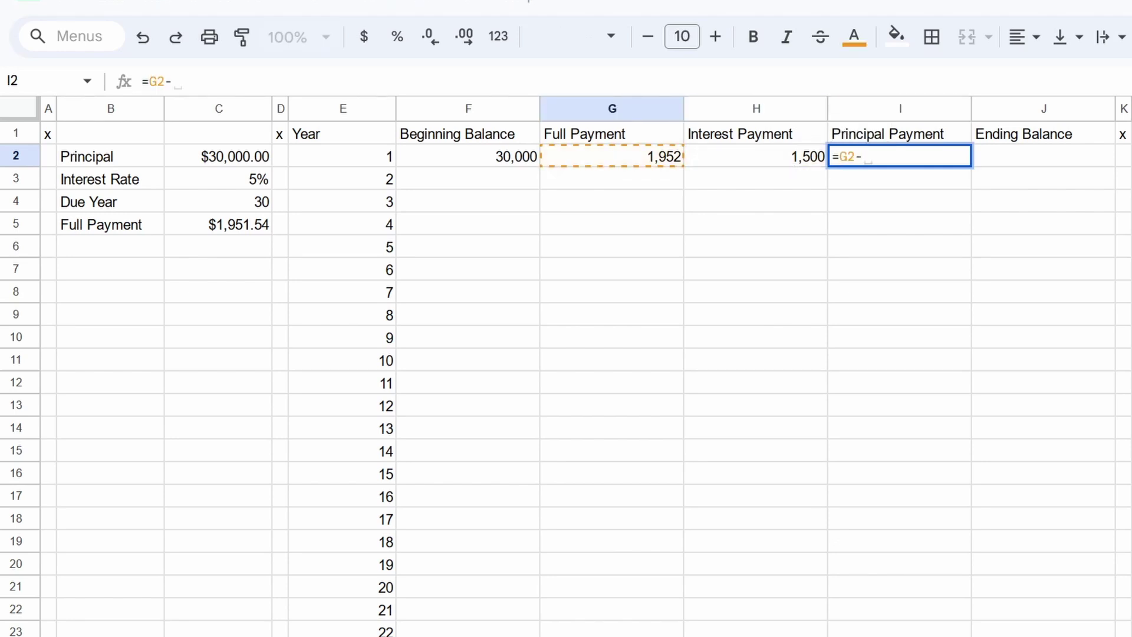
key(Left)
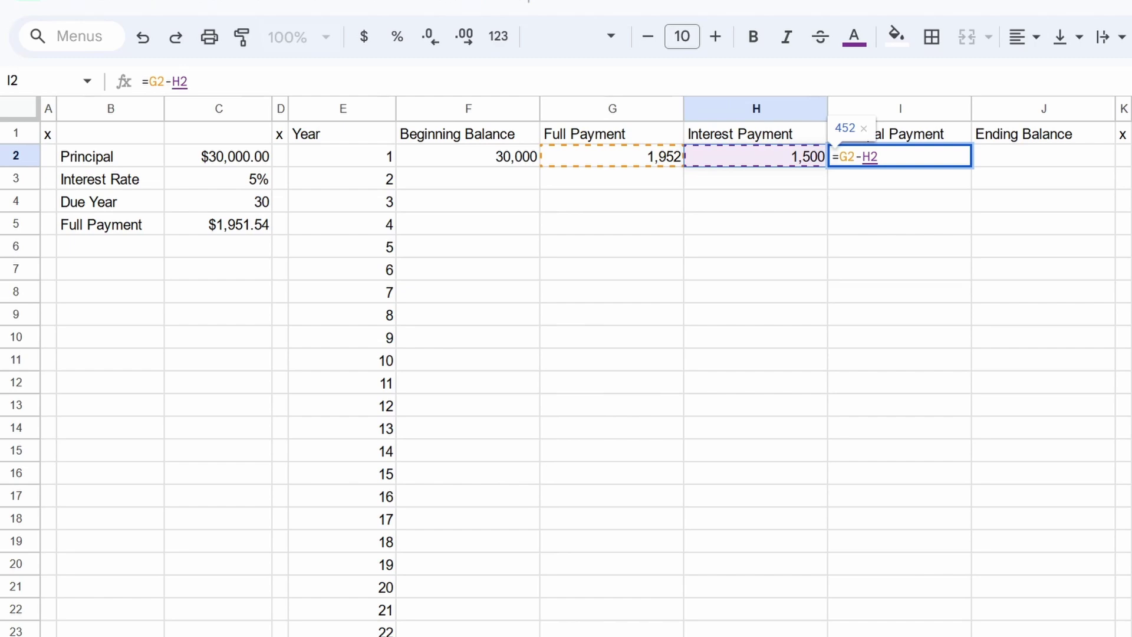
key(Return)
click(900, 156)
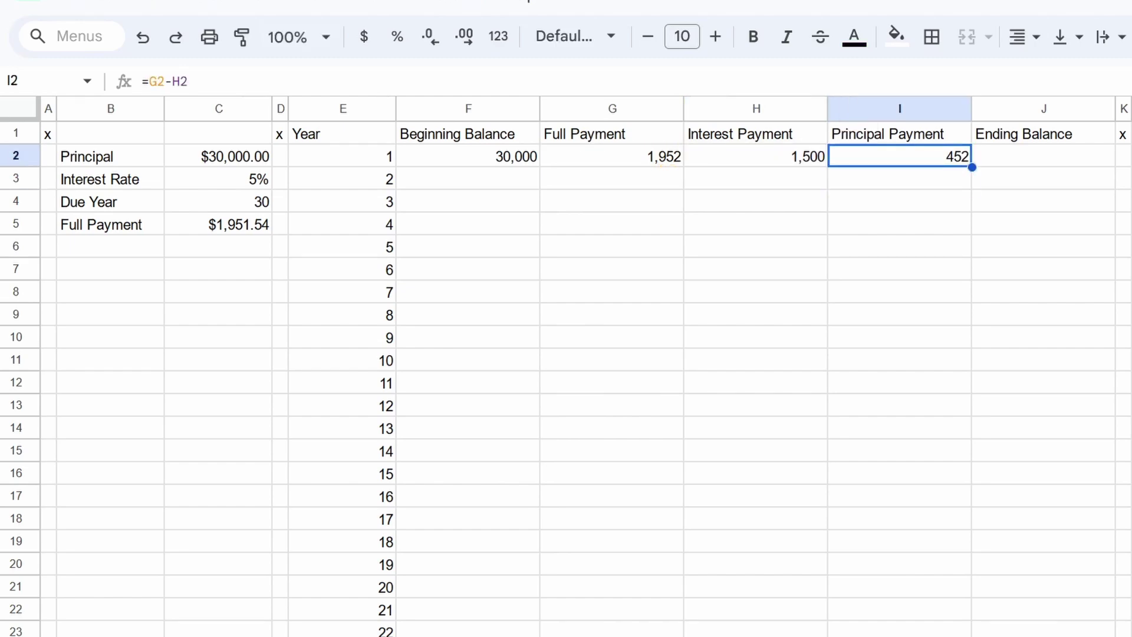
Step: Enter =F2-I2 in J2 for the year 1 ending balance of 29,548
click(1043, 156)
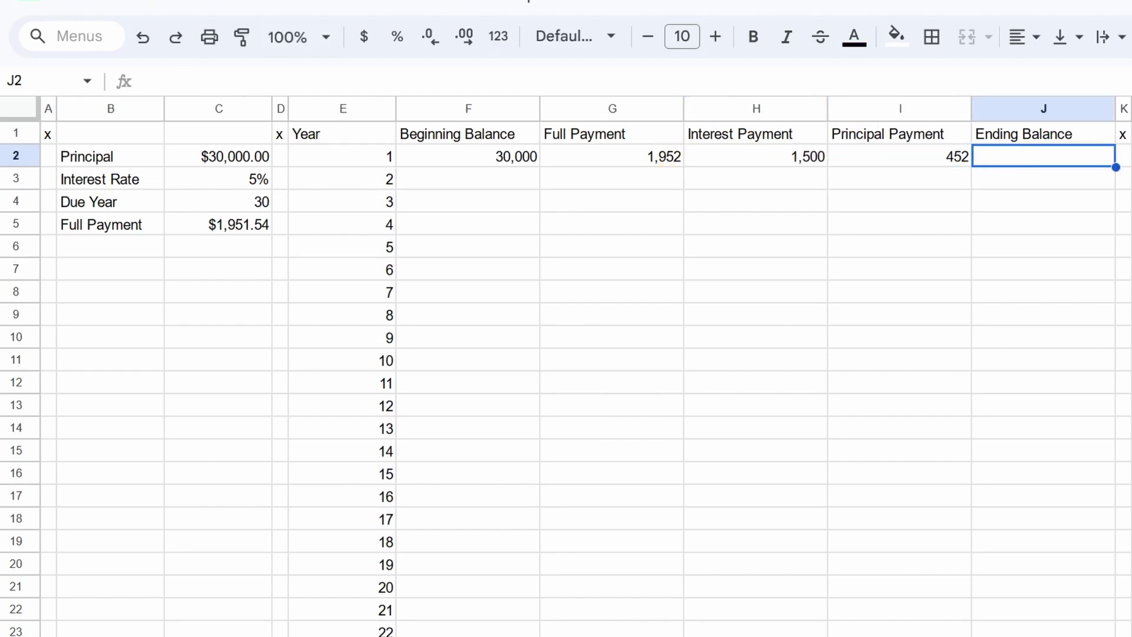
text(=)
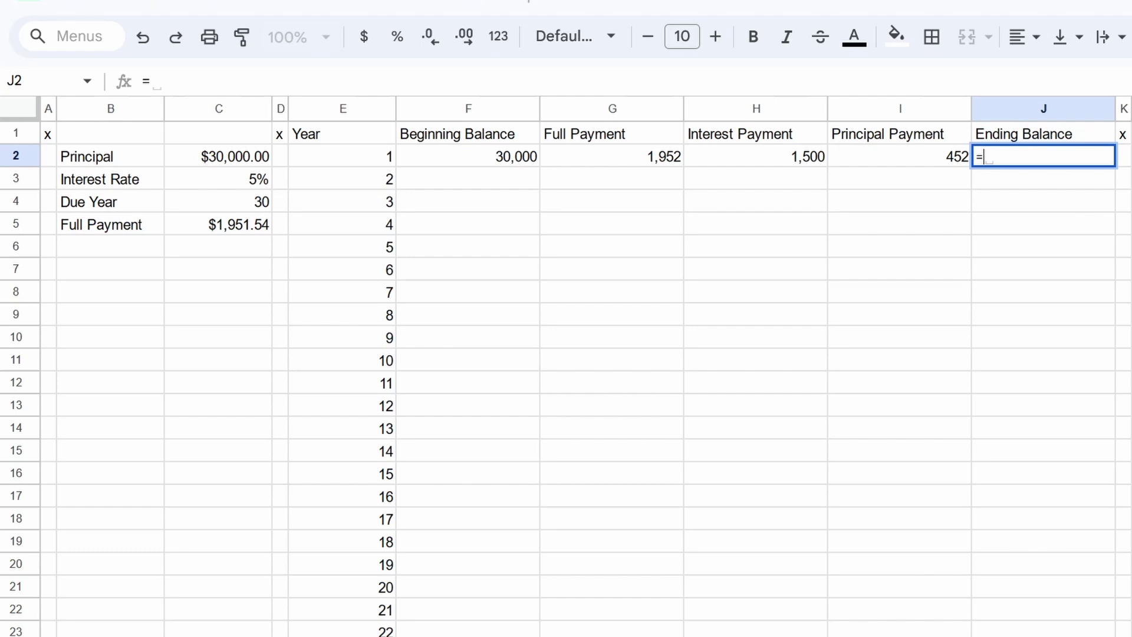
key(Left)
key(Left)
key(Left)
key(Left)
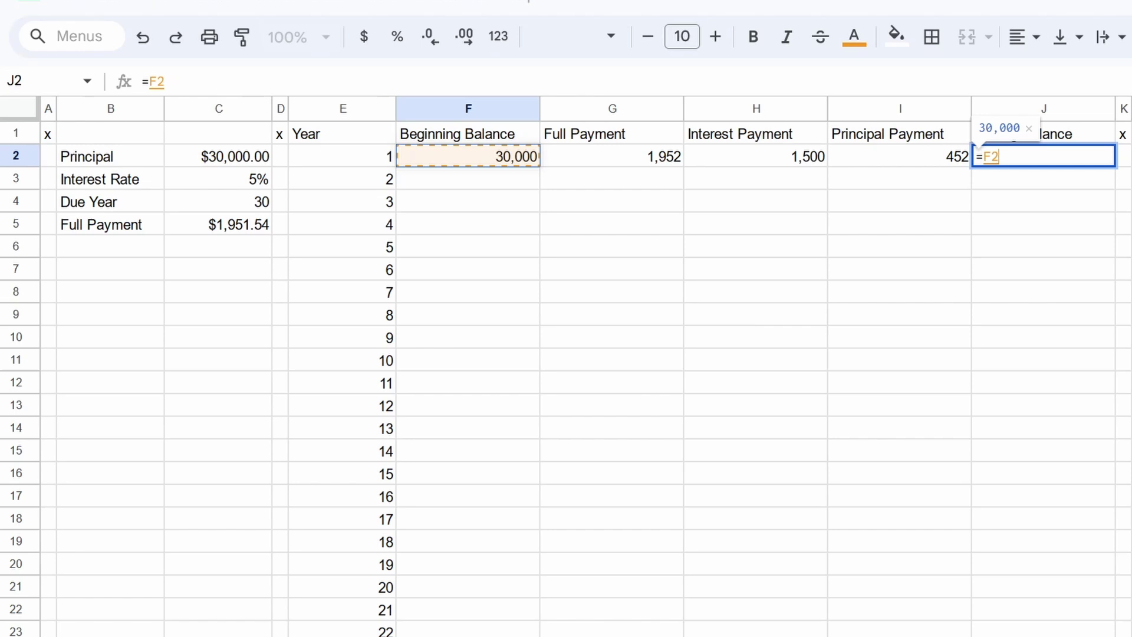
text(-I2)
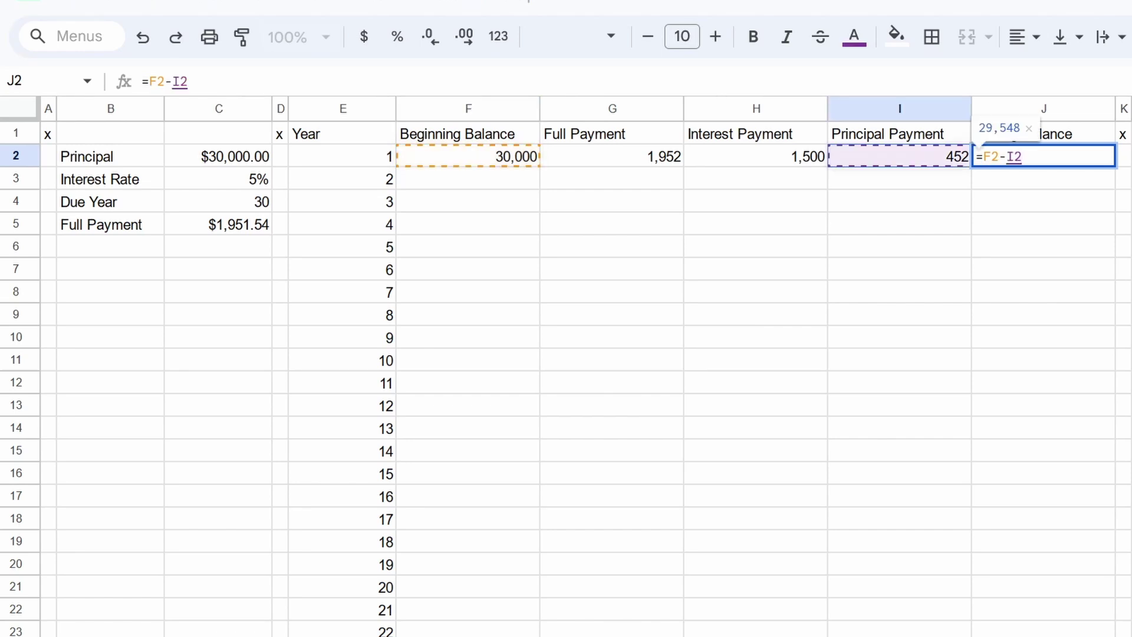
key(Return)
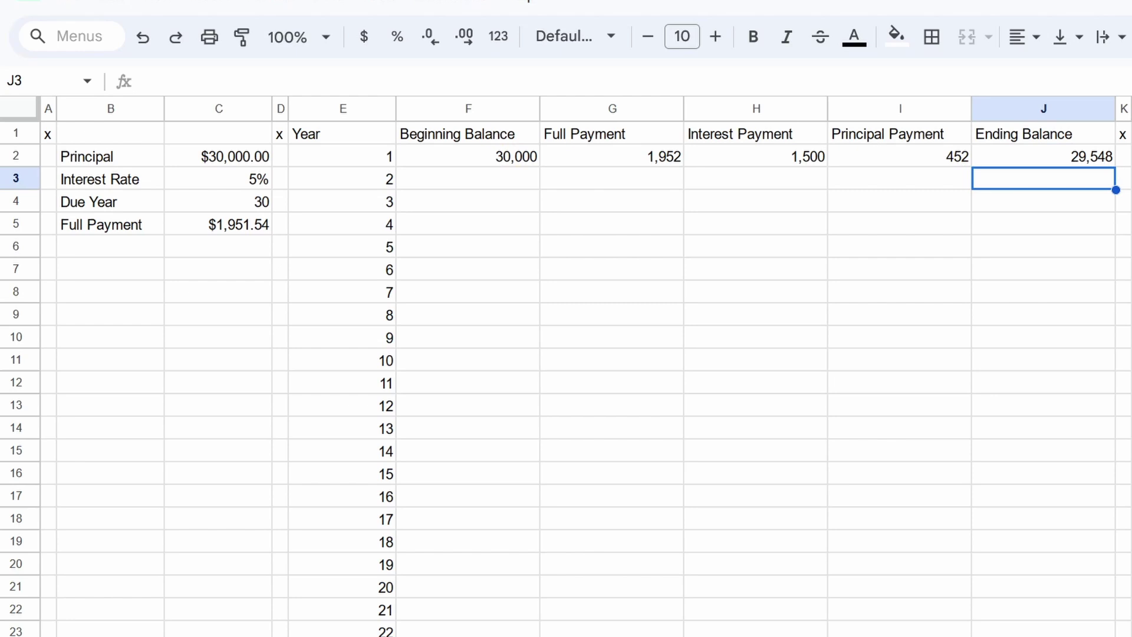
key(Left)
key(Left)
key(Left)
key(Left)
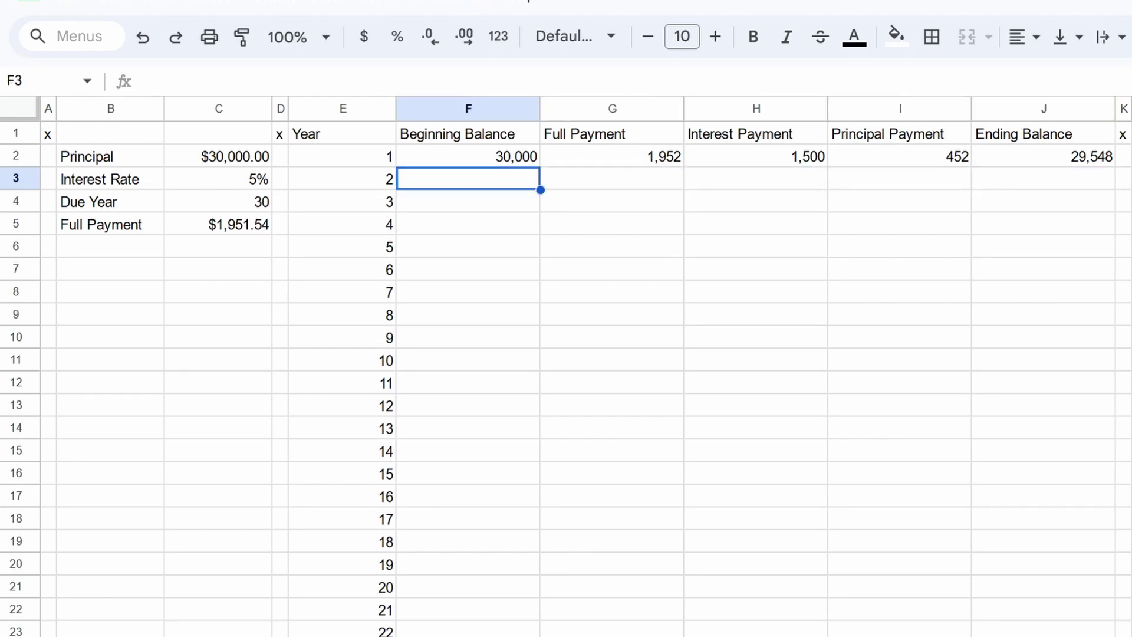
Step: Set year 2's beginning balance F3 to =J2 and full payment G3 to =G2
text(=)
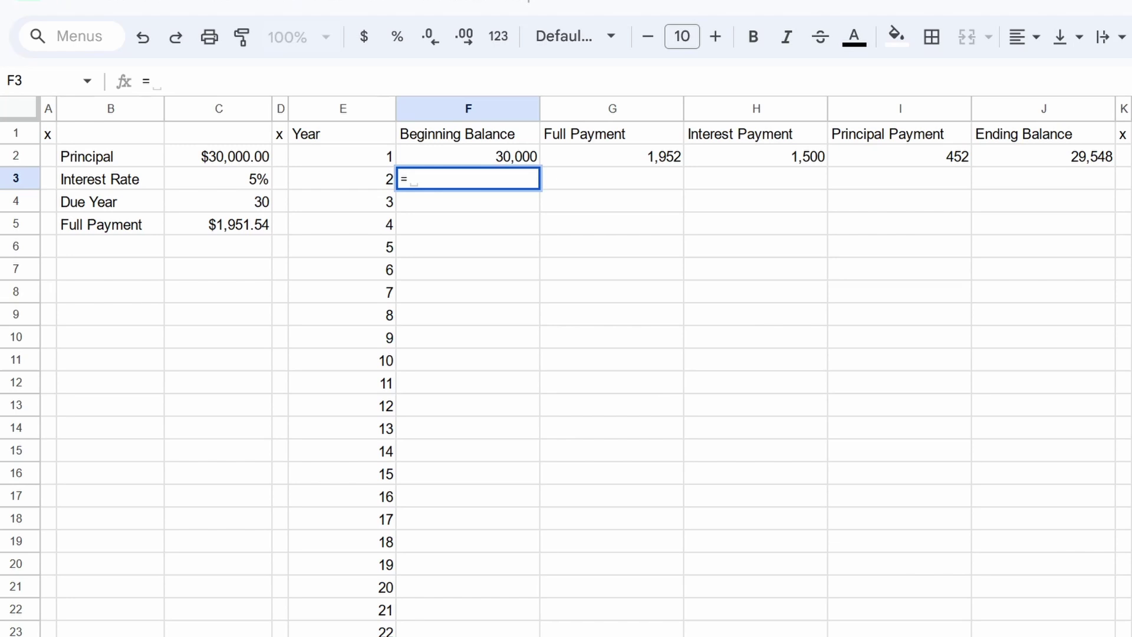
key(Up)
key(Right)
key(Right)
key(Right)
key(Right)
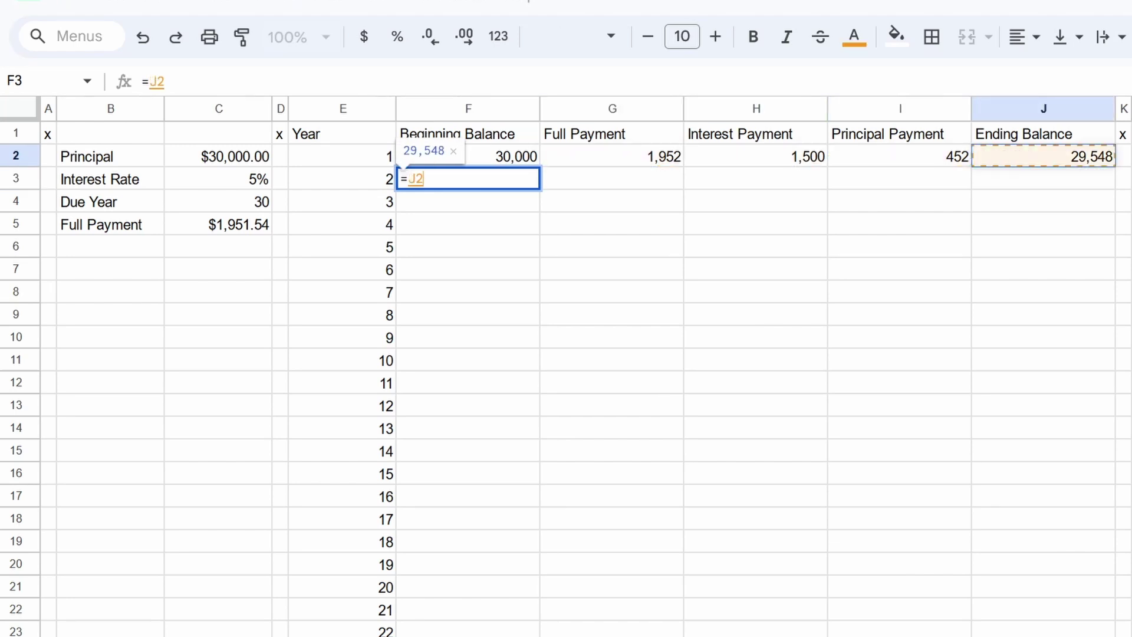
key(Return)
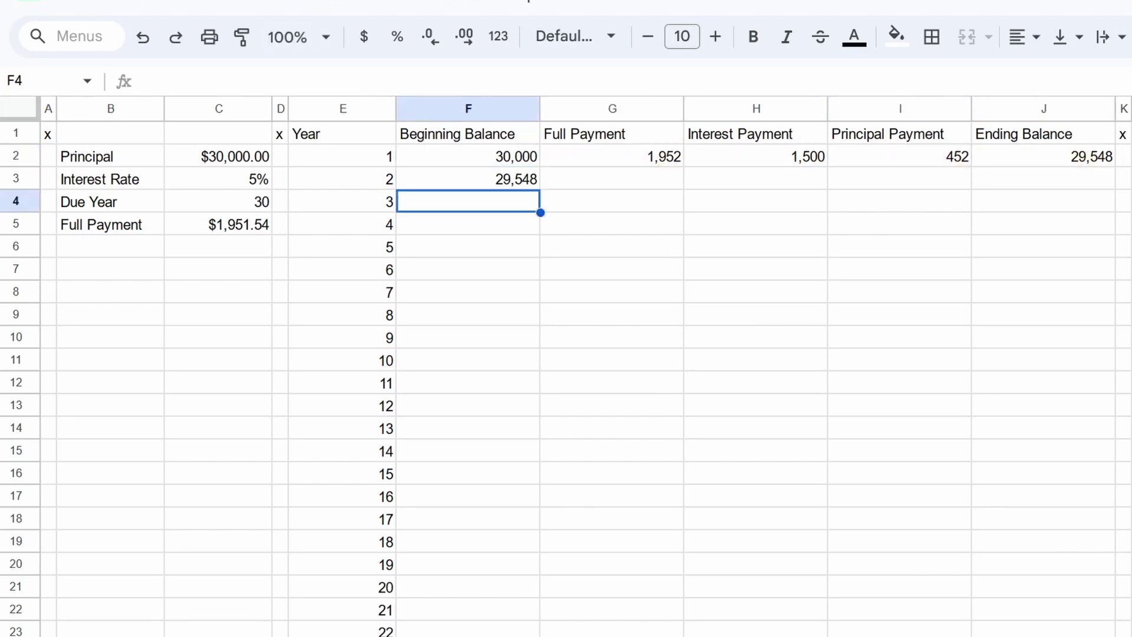
click(612, 178)
text(=)
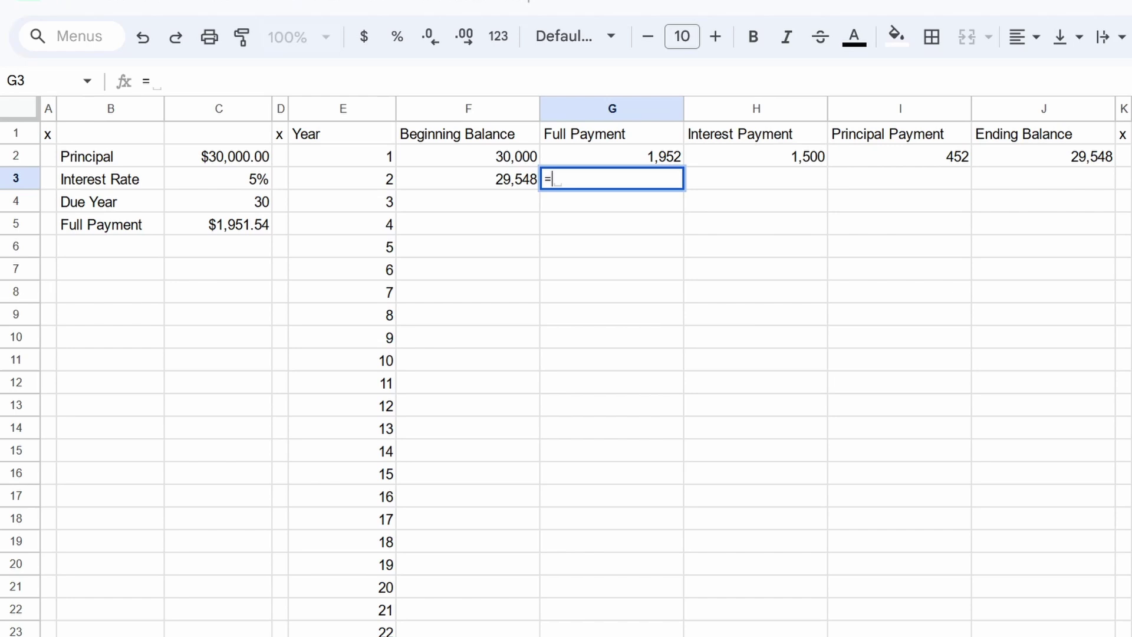
key(Up)
key(Return)
Step: Enter =$C$3*F3 in H3 for the year 2 interest of 1,477
click(756, 178)
text(=)
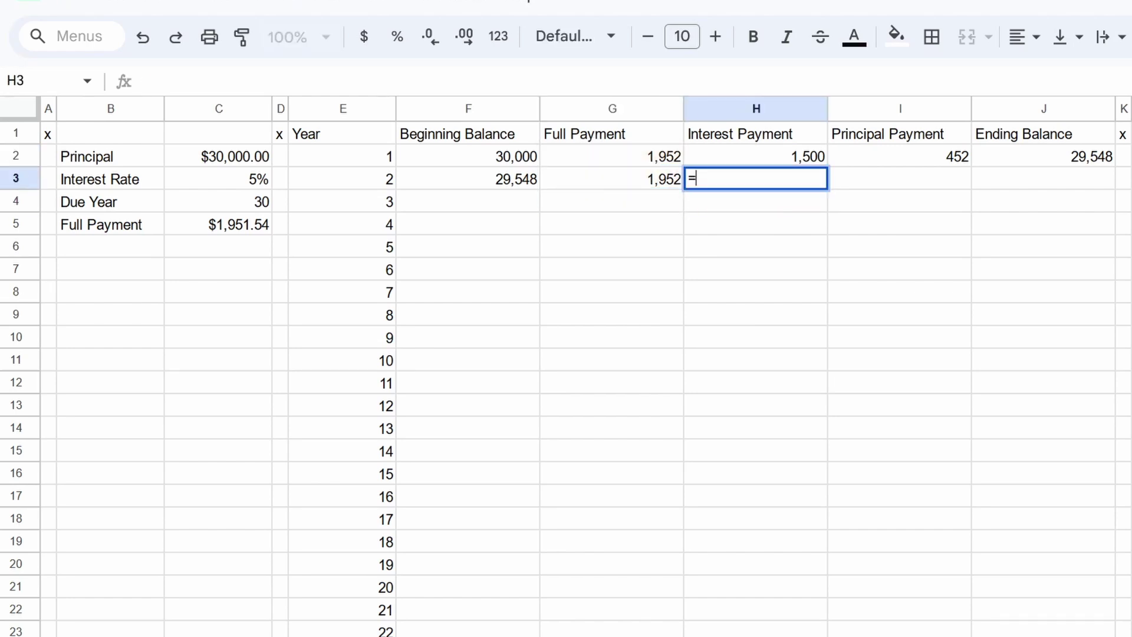
key(Left)
key(Left)
key(Left)
key(Left)
key(Left)
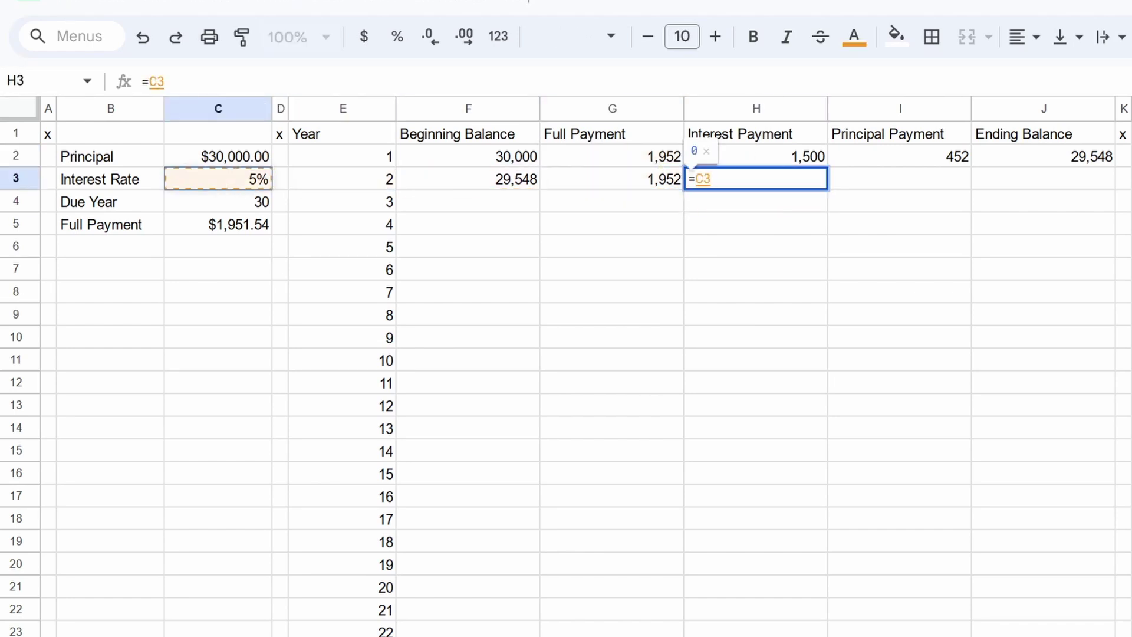
key(F4)
text(*)
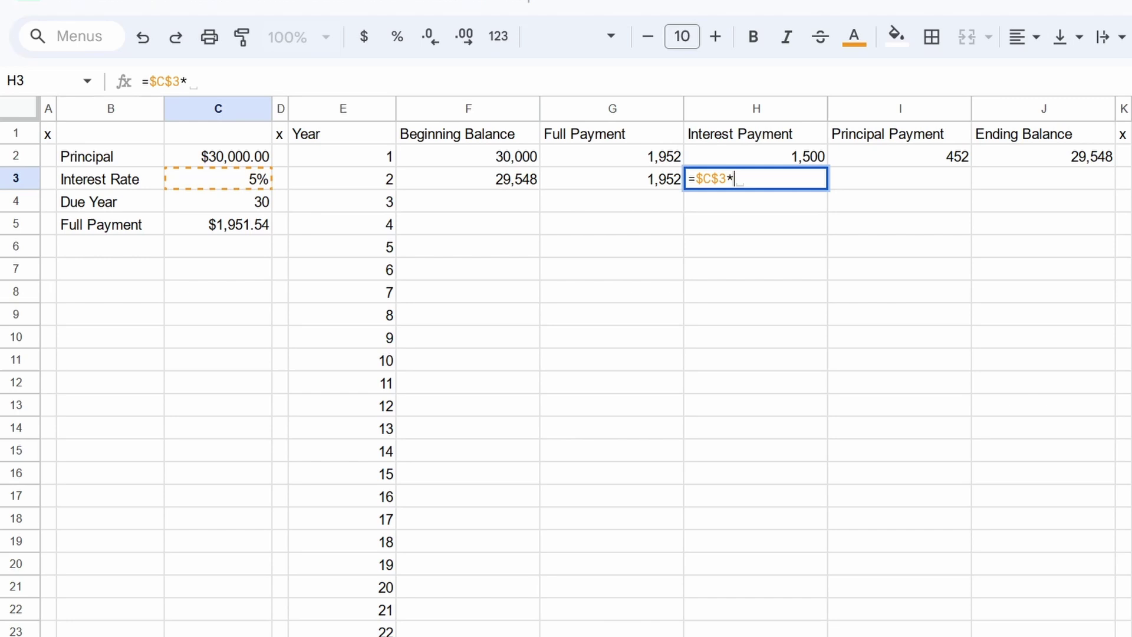
key(Left)
key(Left)
key(Up)
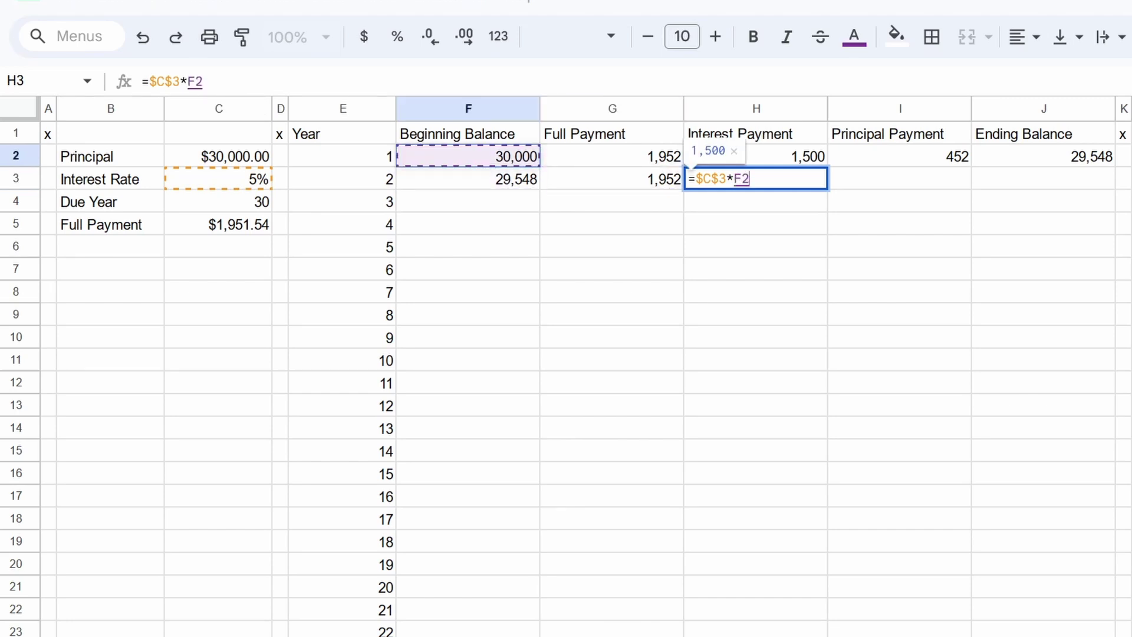
key(Down)
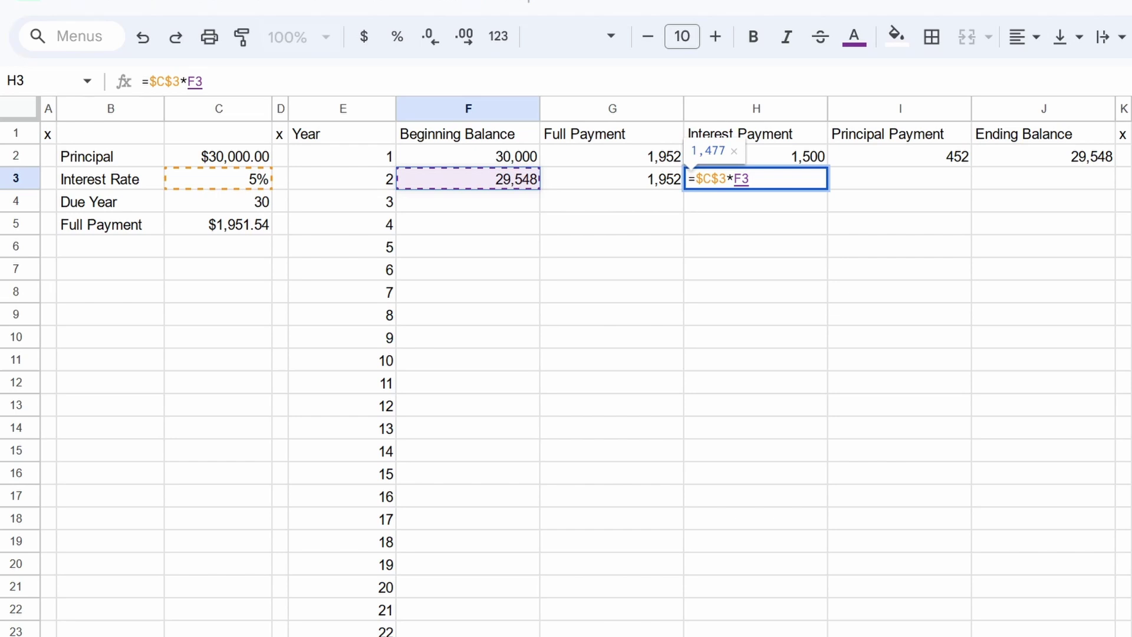
key(Return)
Step: Enter =G3-H3 in I3 for the year 2 principal payment of 474
key(Up)
key(Right)
text(=)
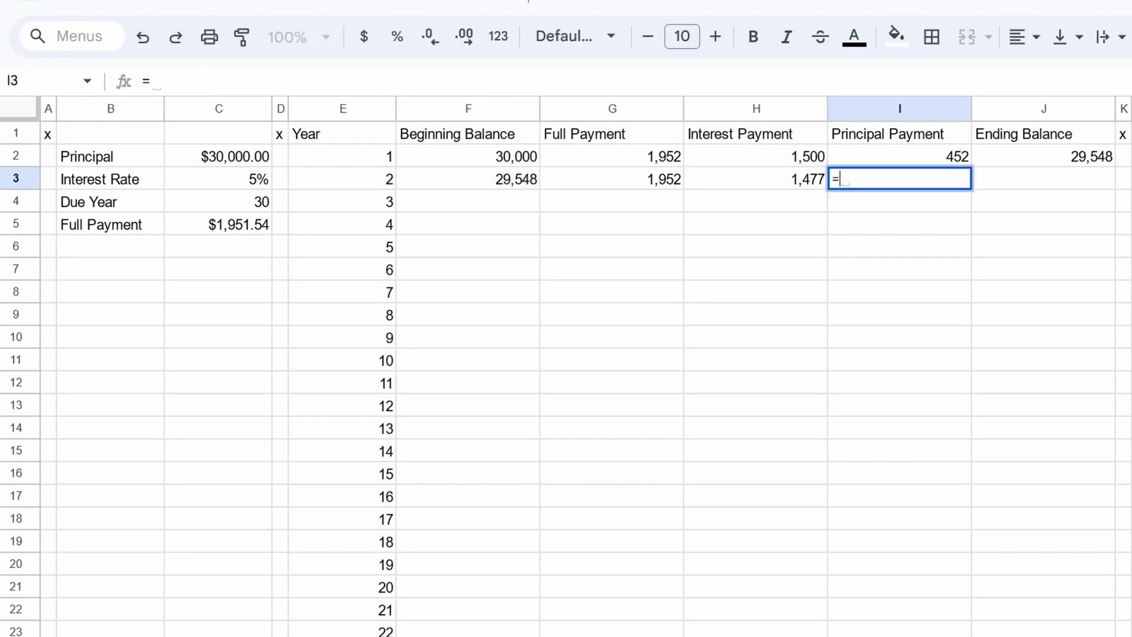
key(Left)
key(Left)
text(-)
key(Left)
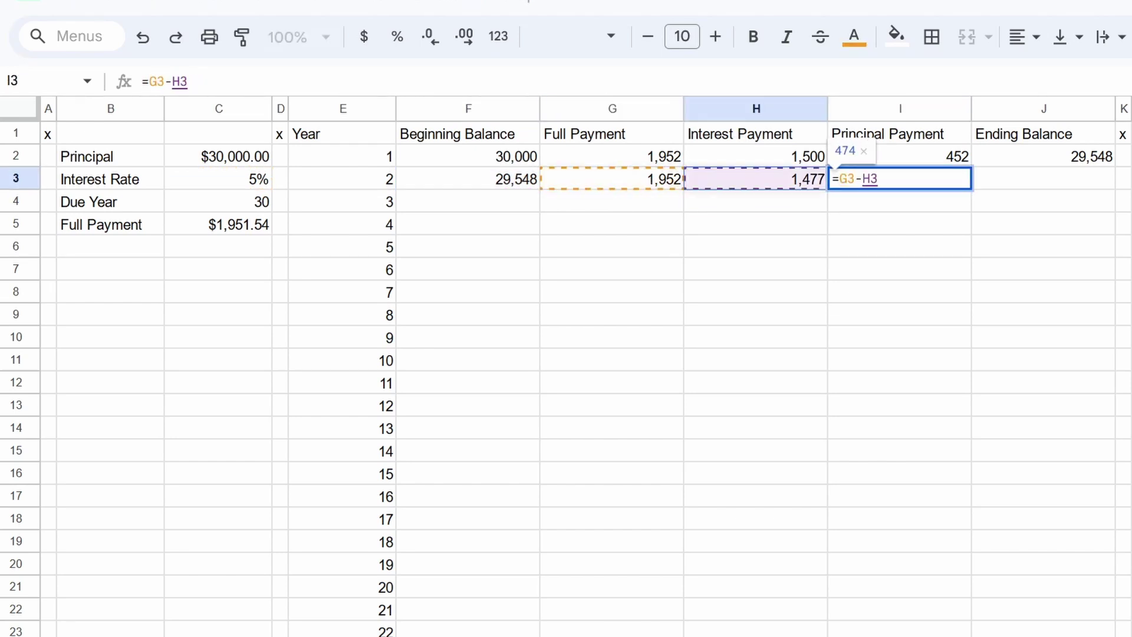
key(Return)
Step: Enter =F3-I3 in J3 for the year 2 ending balance of 29,074
key(Up)
key(Right)
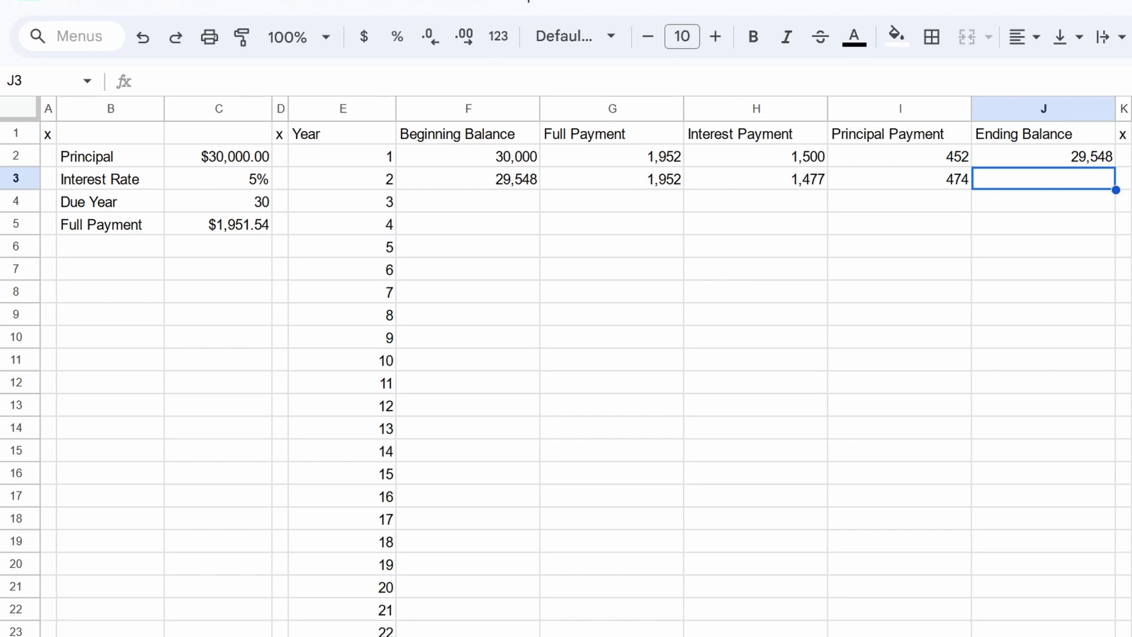
text(=)
key(Left)
key(Left)
key(Left)
key(Left)
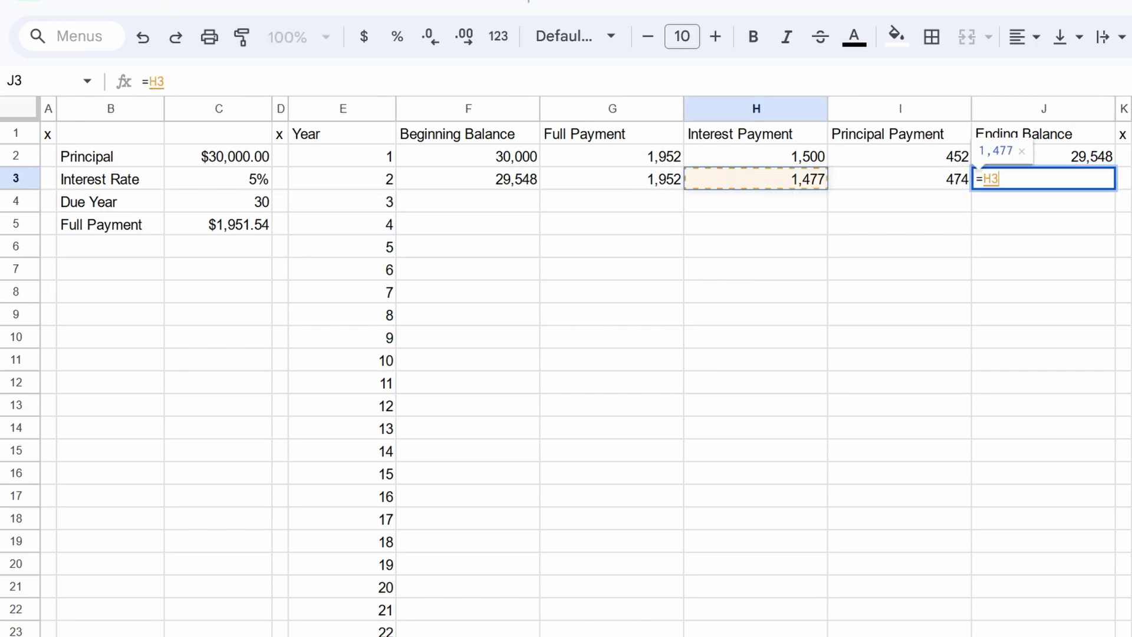
text(-)
key(Left)
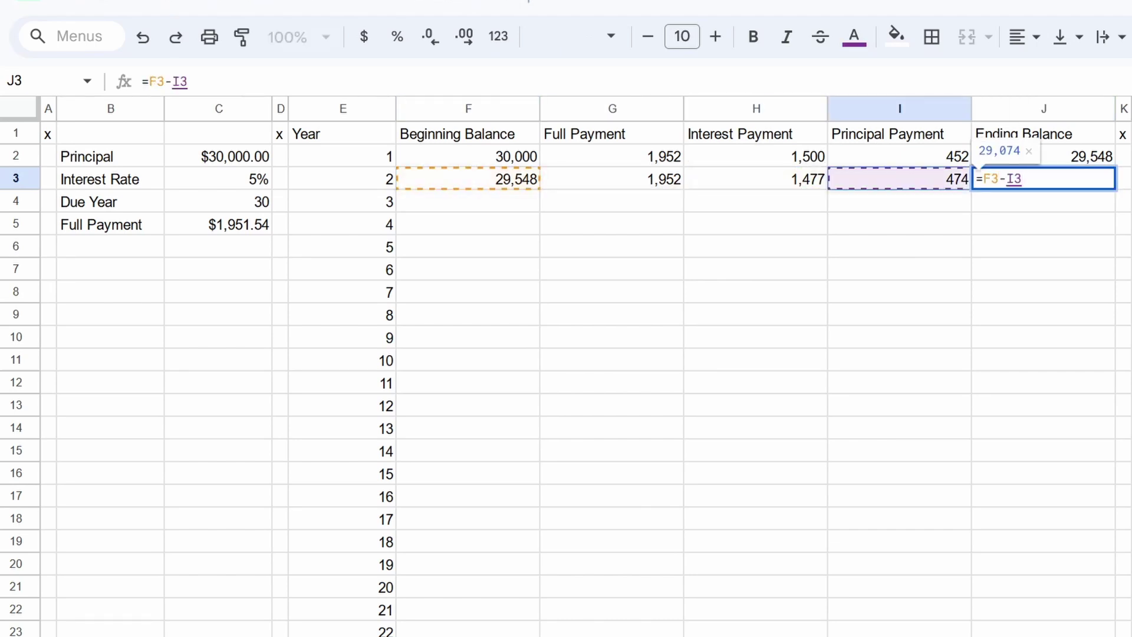
key(Return)
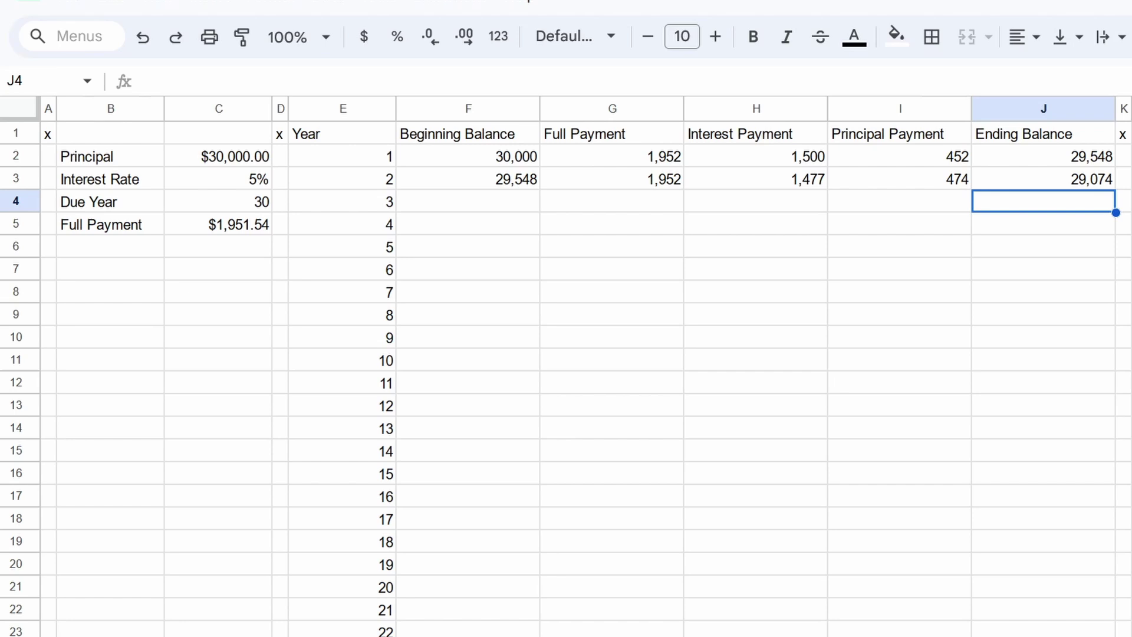
key(Up)
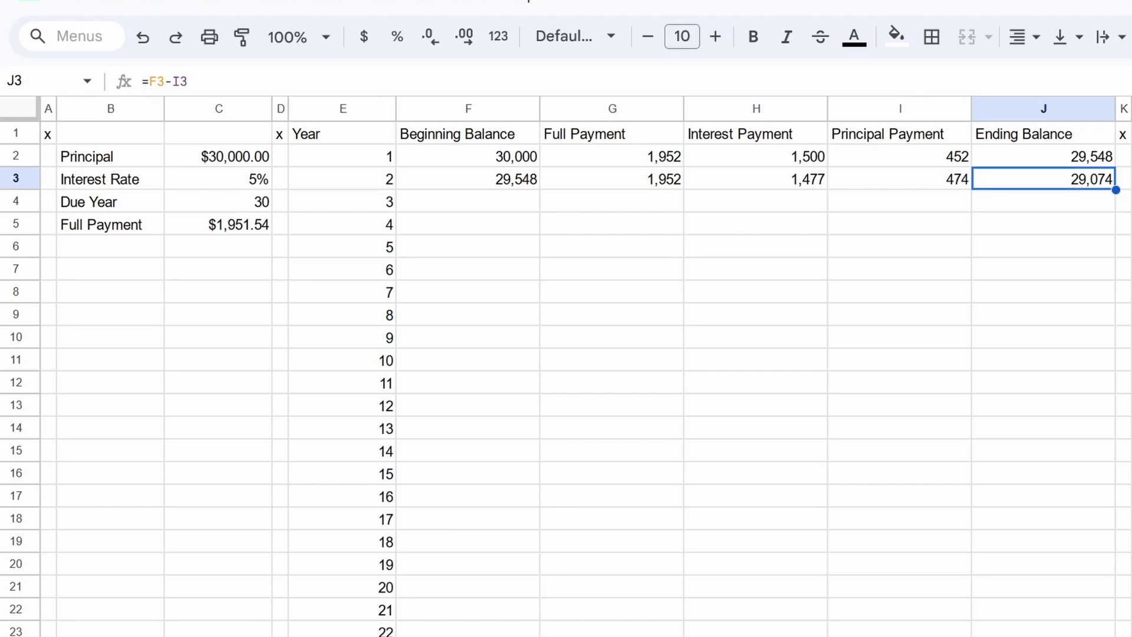
Step: Fill the F3:J3 formulas down to row 31 and confirm the year-30 ending balance reaches 0
drag(519, 184, 1100, 197)
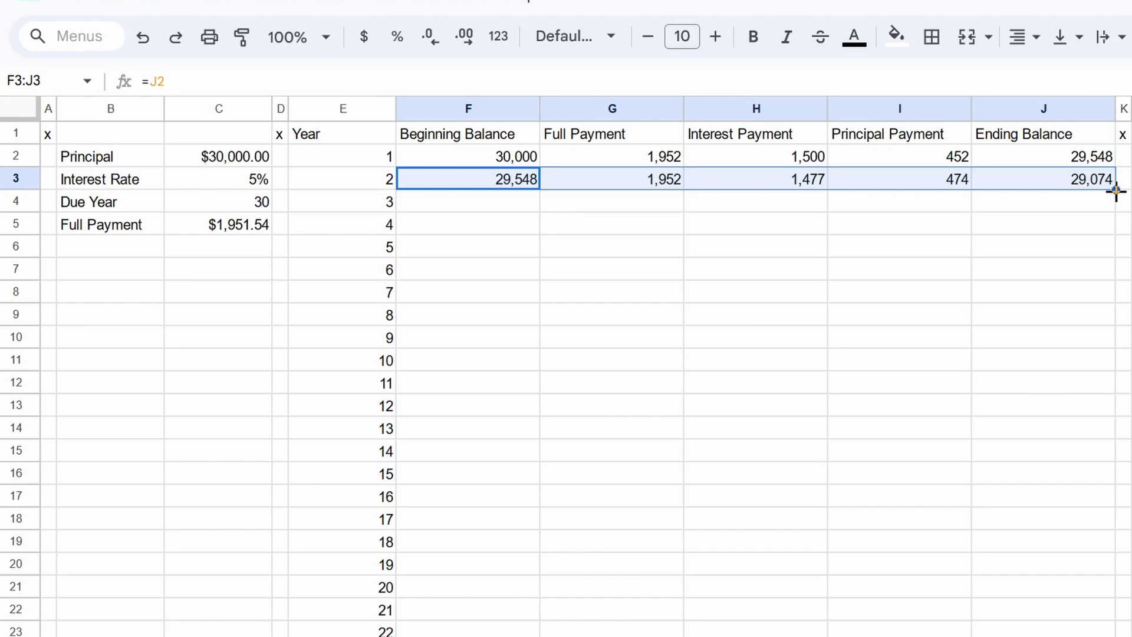
drag(1116, 190, 1104, 602)
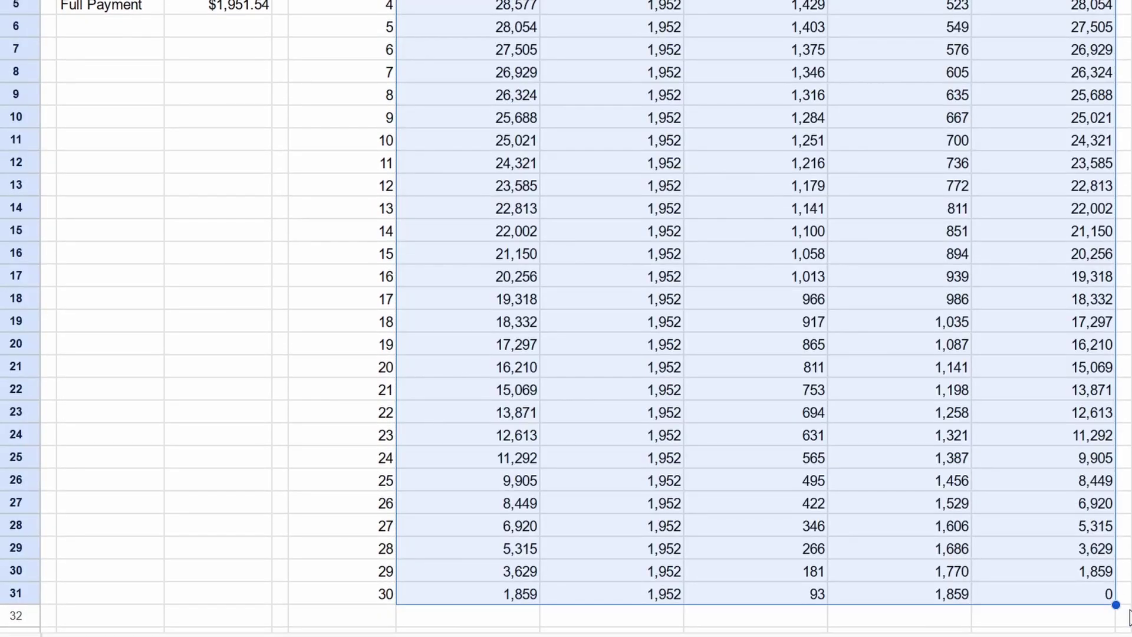
click(1096, 597)
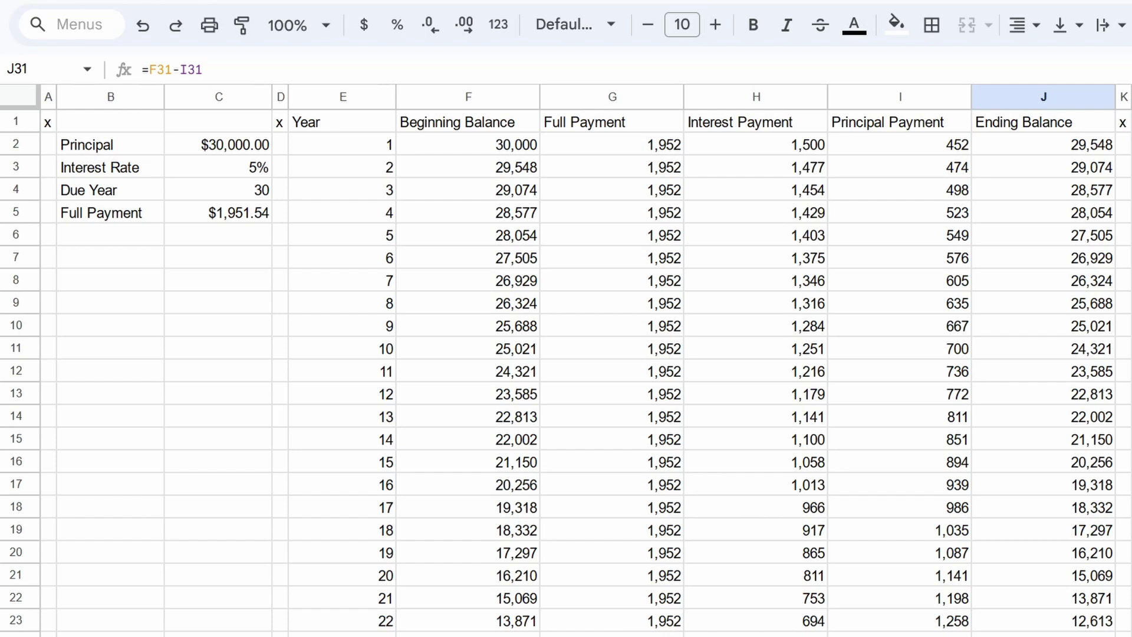
click(223, 163)
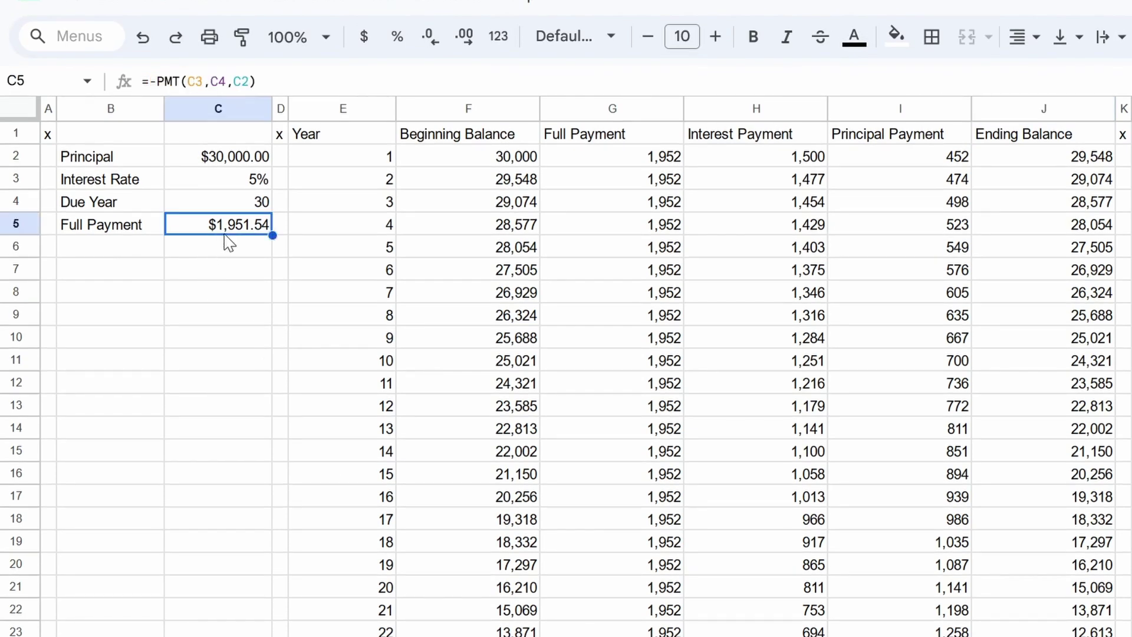
key(ctrl+Right)
key(ctrl+Down)
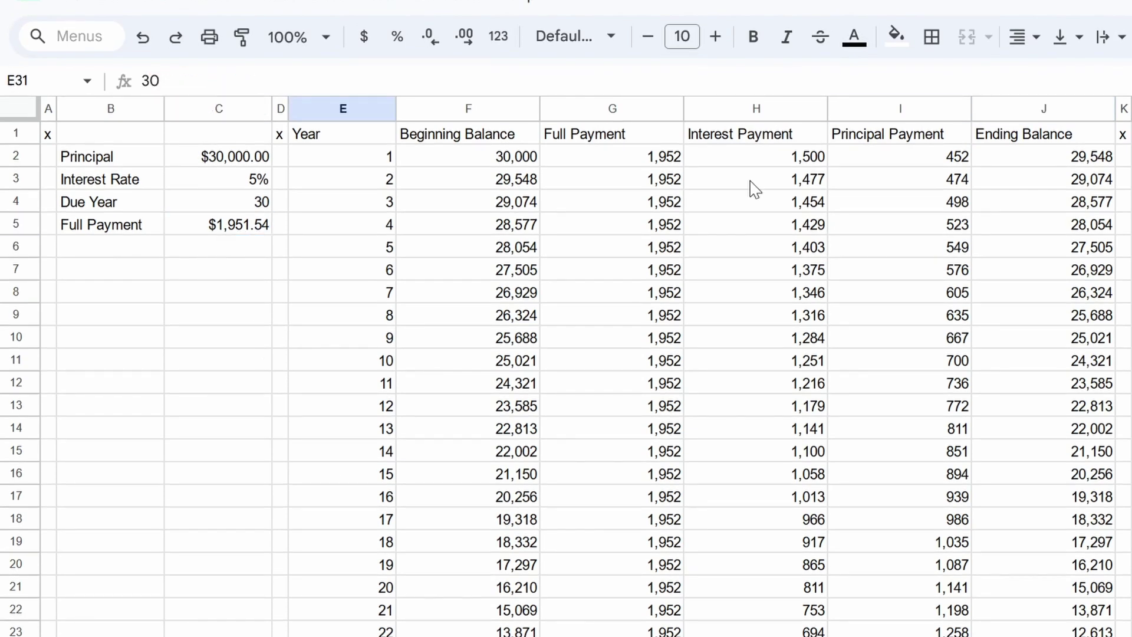
key(ctrl+Home)
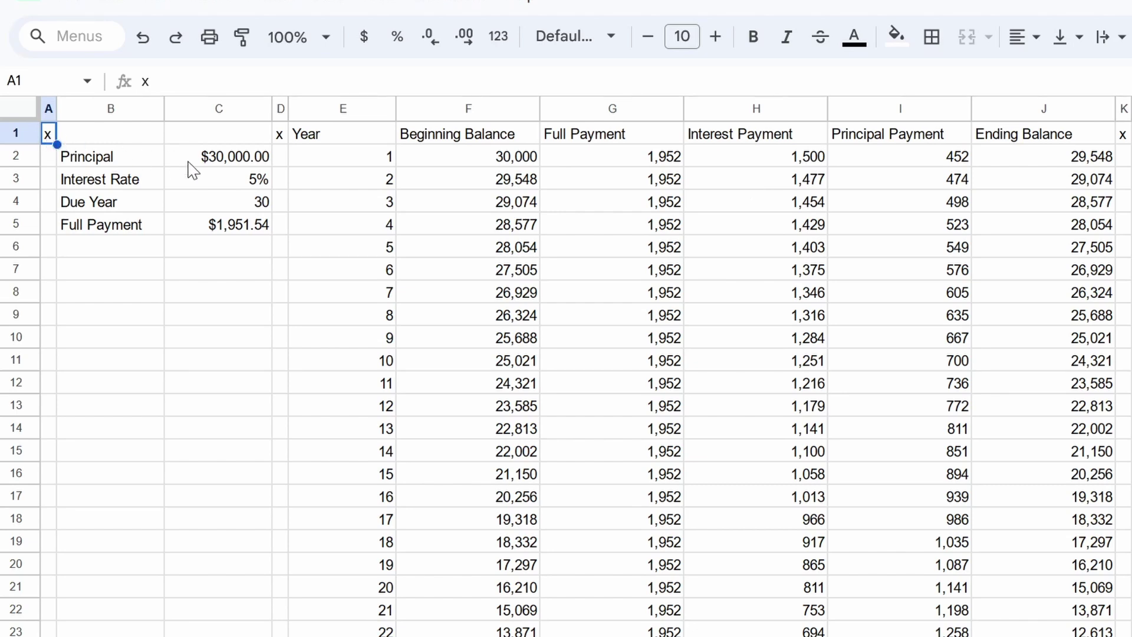
Step: Colour the loan inputs in C2:C4 blue
drag(195, 163, 215, 198)
click(852, 46)
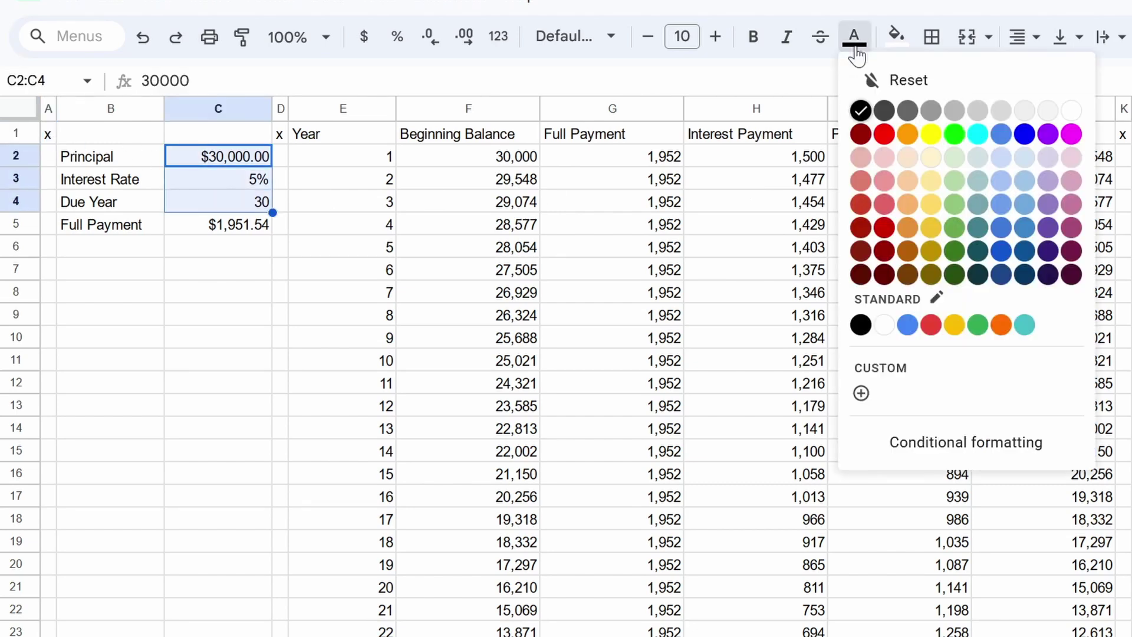
click(1024, 134)
click(117, 288)
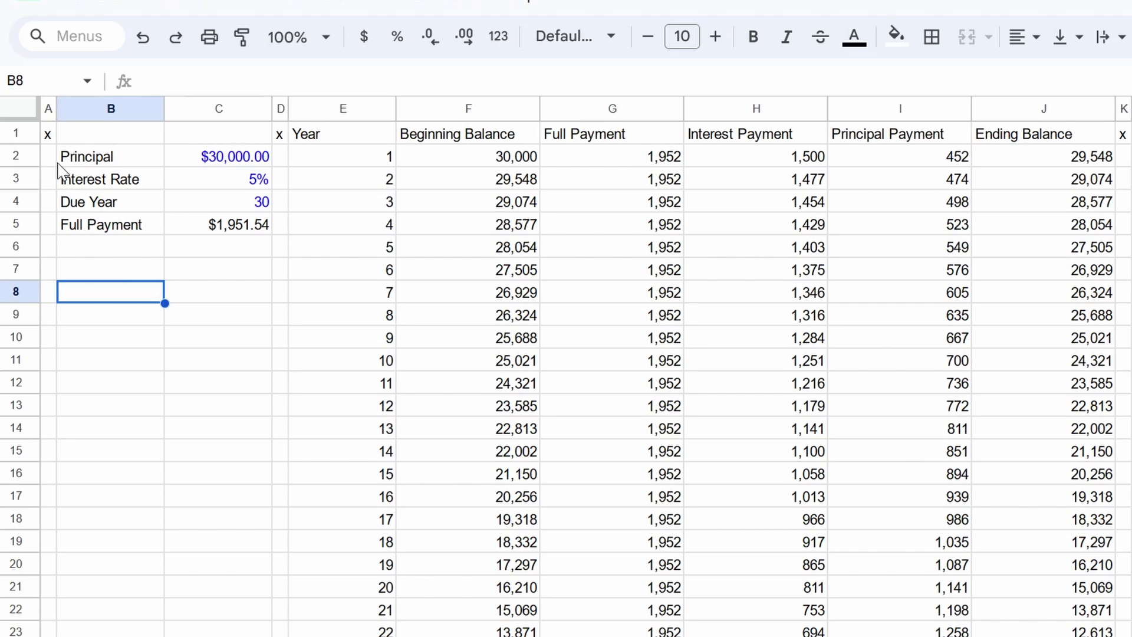
click(49, 135)
Step: Review the blue inputs, the C5 payment formula and the calculated schedule columns
click(222, 163)
click(224, 185)
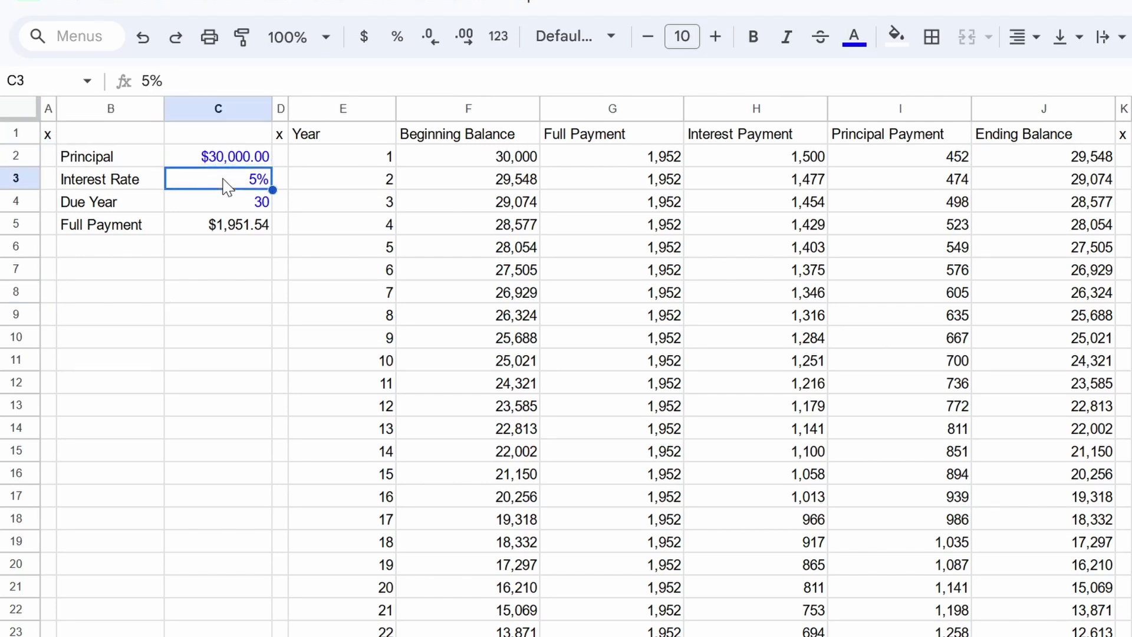
click(228, 210)
click(227, 177)
click(224, 163)
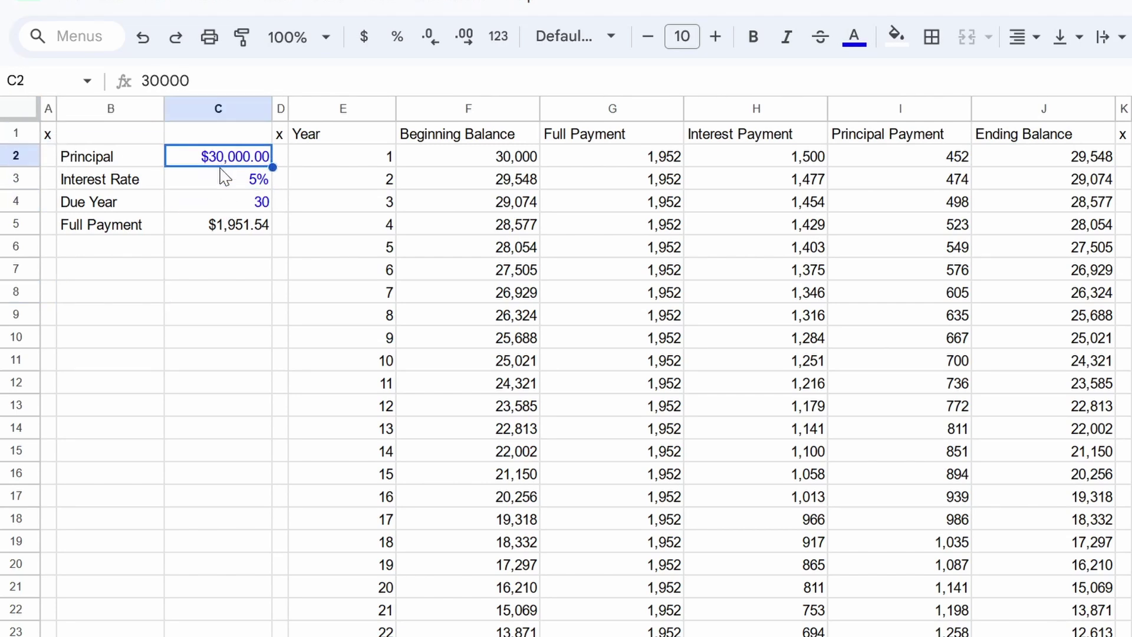
click(225, 185)
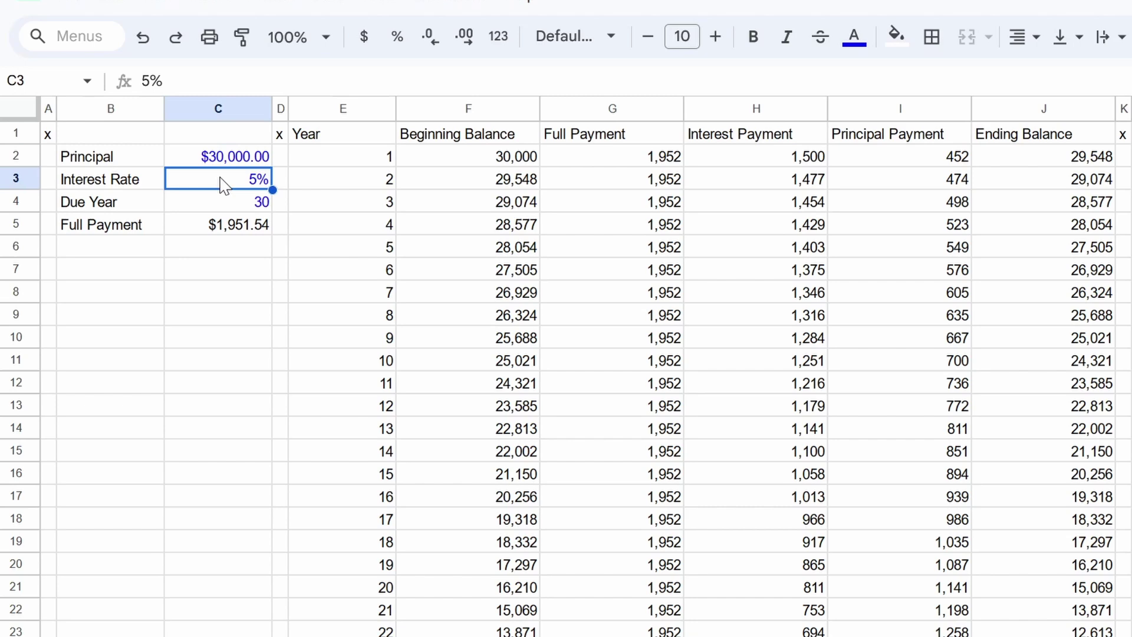
click(227, 202)
click(221, 228)
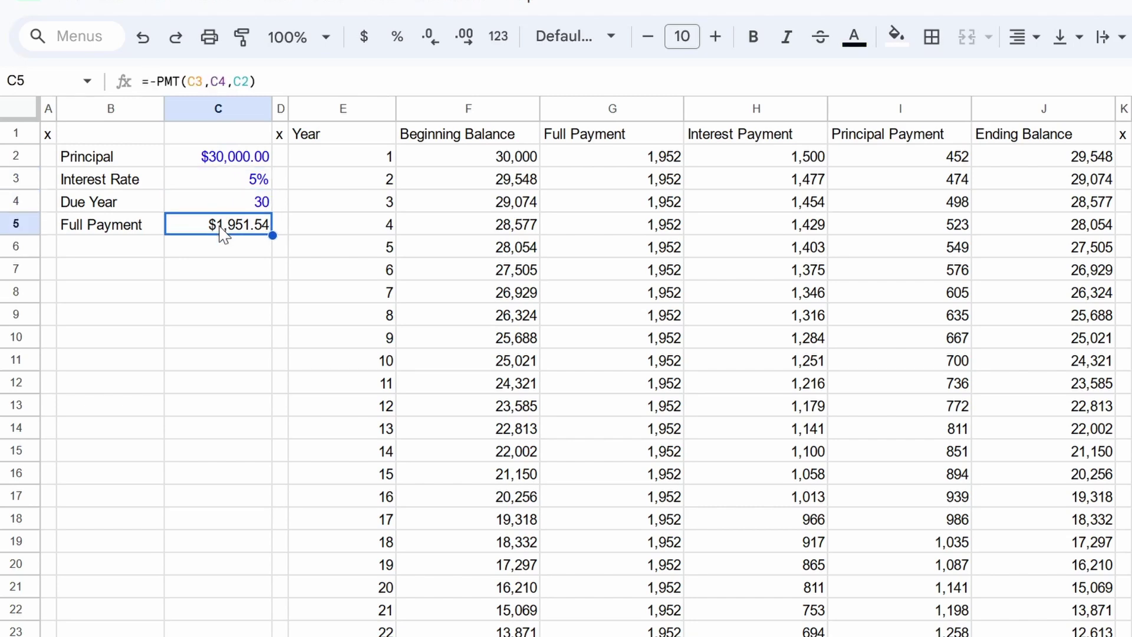
click(493, 164)
drag(493, 164, 493, 428)
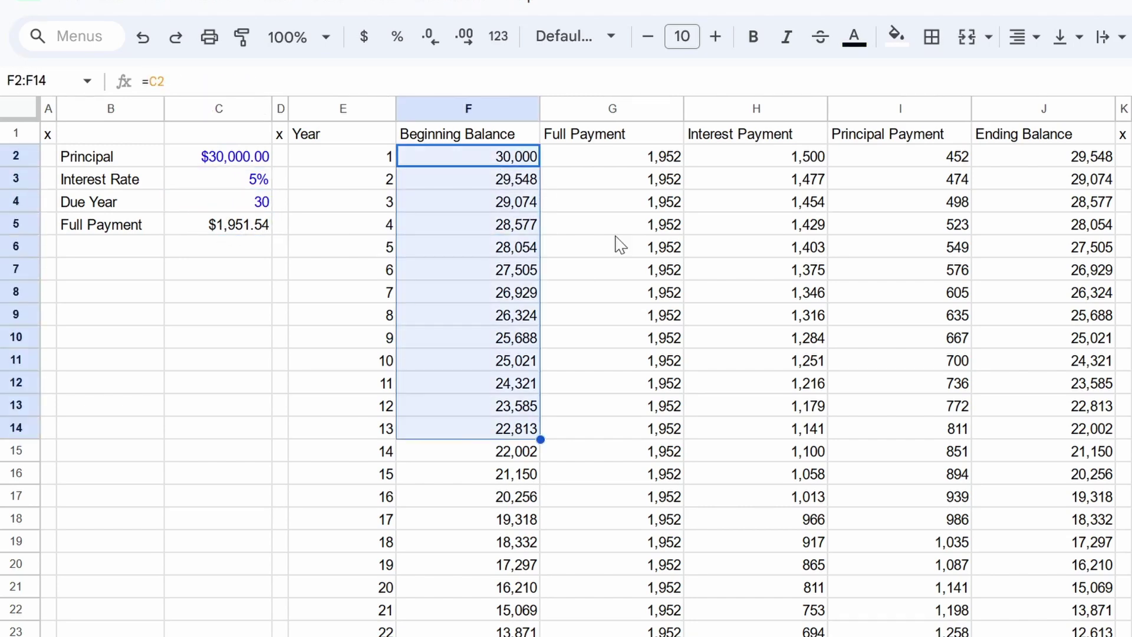
drag(613, 179, 1043, 587)
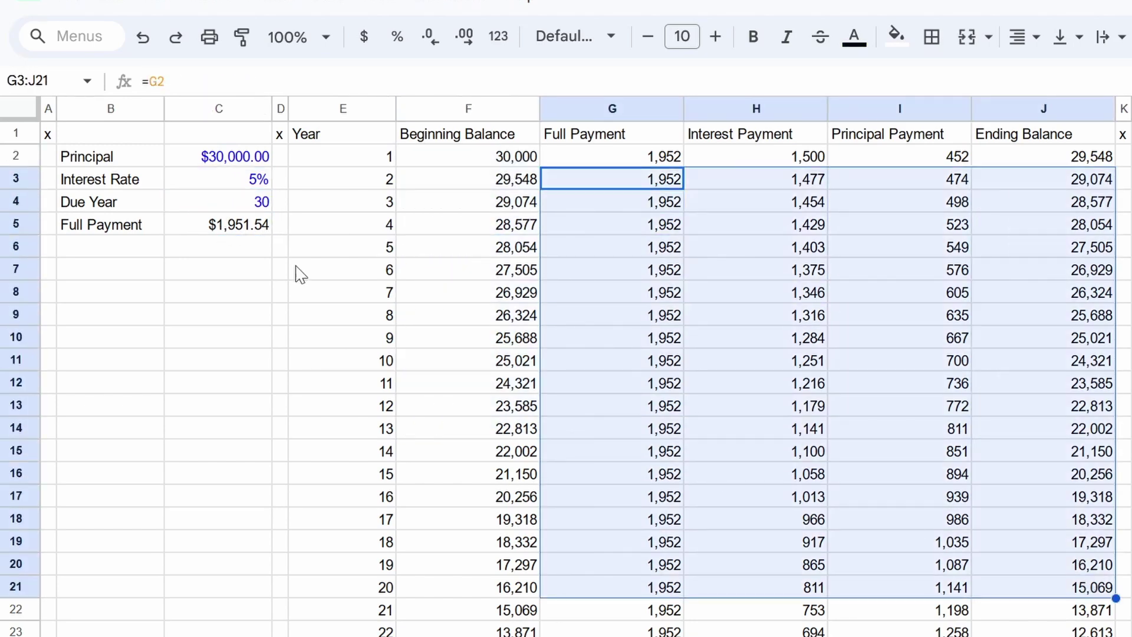
Step: Try a 20000 principal in C2 and check the recalculated payment, rate, term and schedule
click(231, 164)
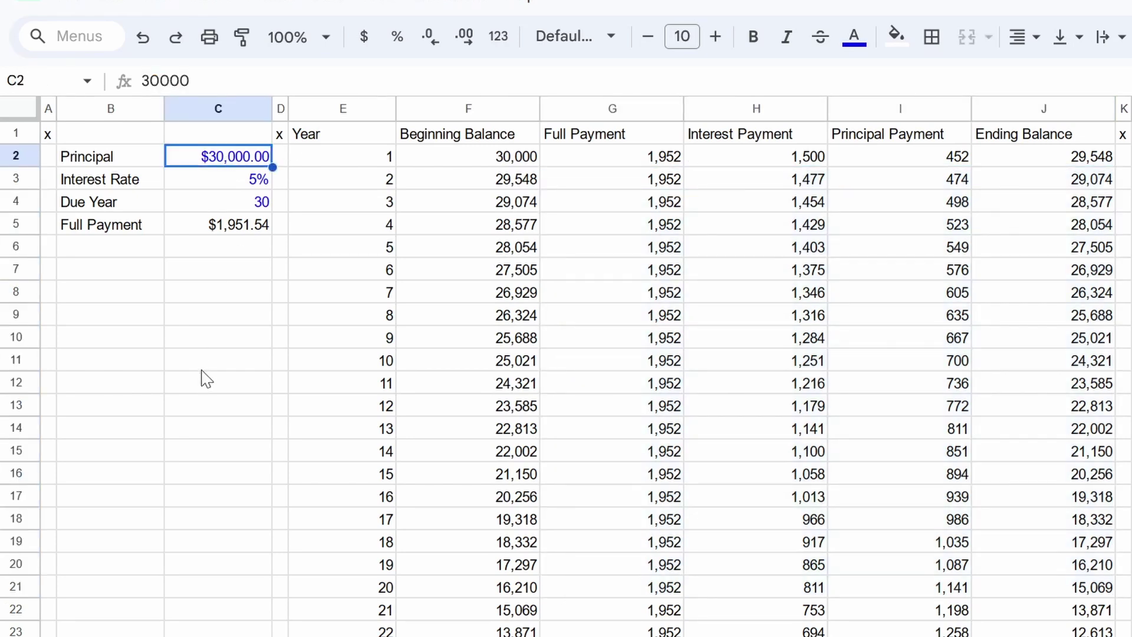
text(20000)
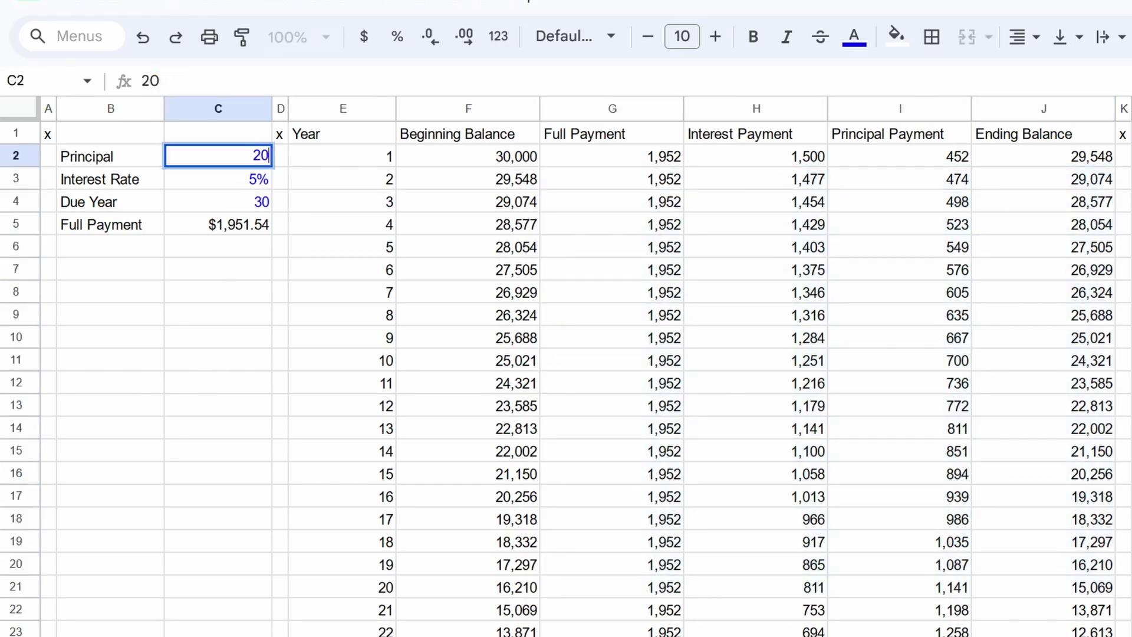
key(Return)
click(342, 156)
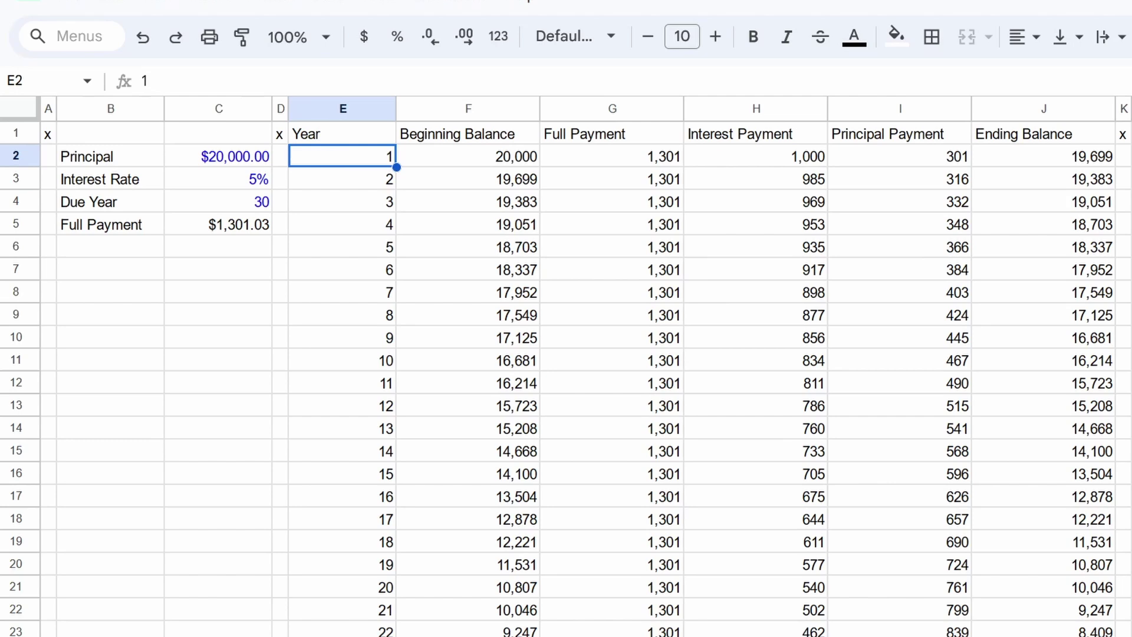
click(280, 156)
click(218, 202)
click(218, 224)
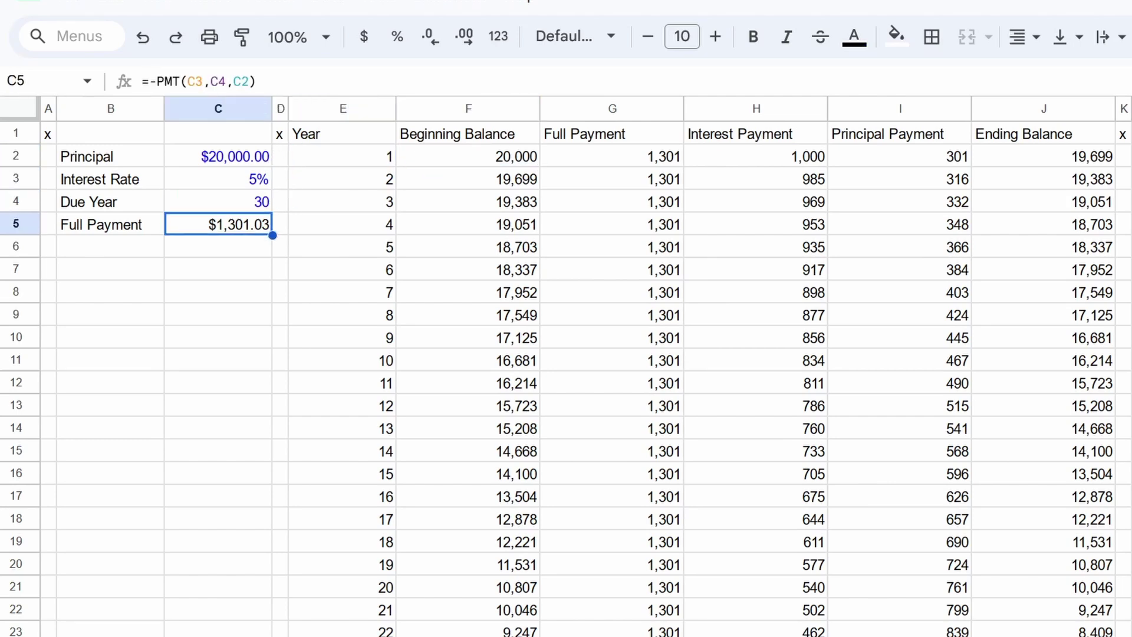
click(218, 178)
Step: Set the principal to 15000, undoing a mistyped 15
click(218, 156)
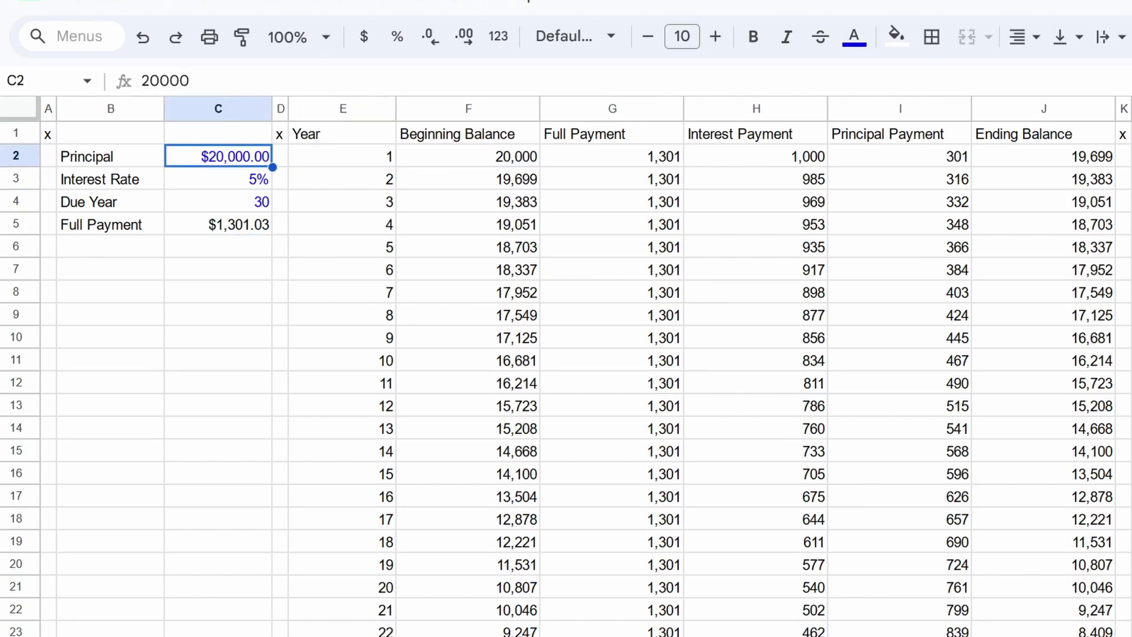
text(15)
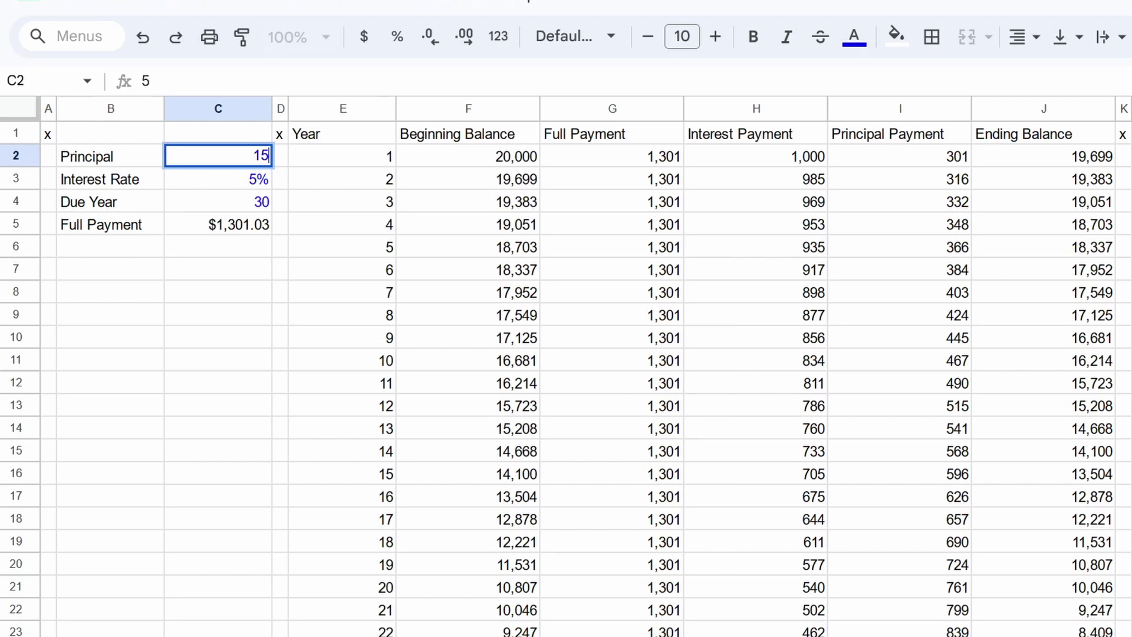
key(Return)
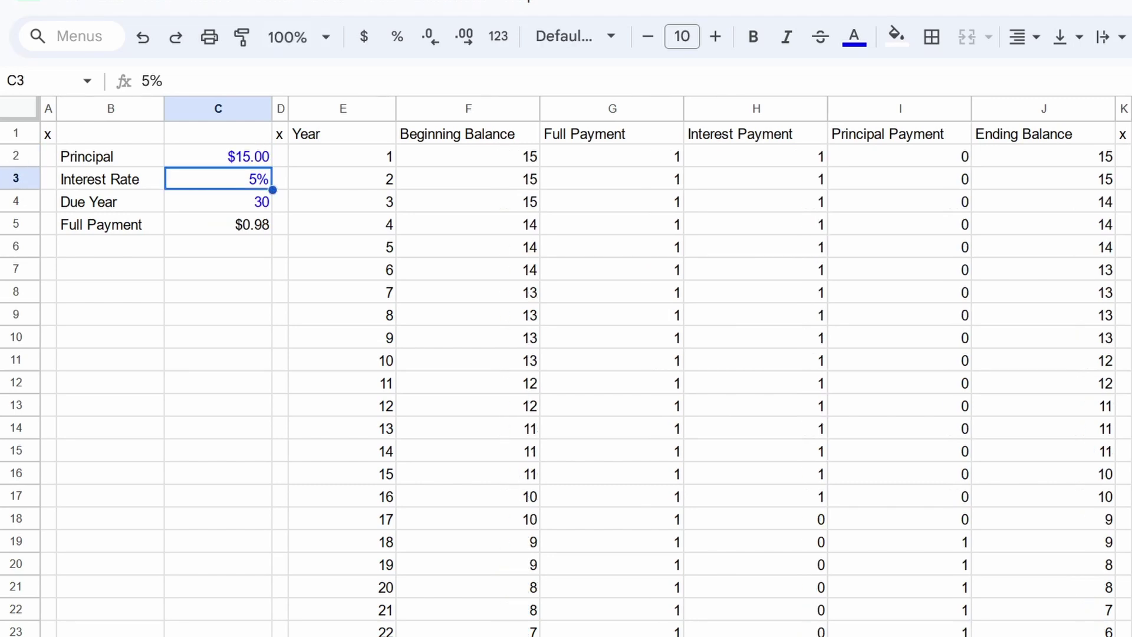
key(ctrl+z)
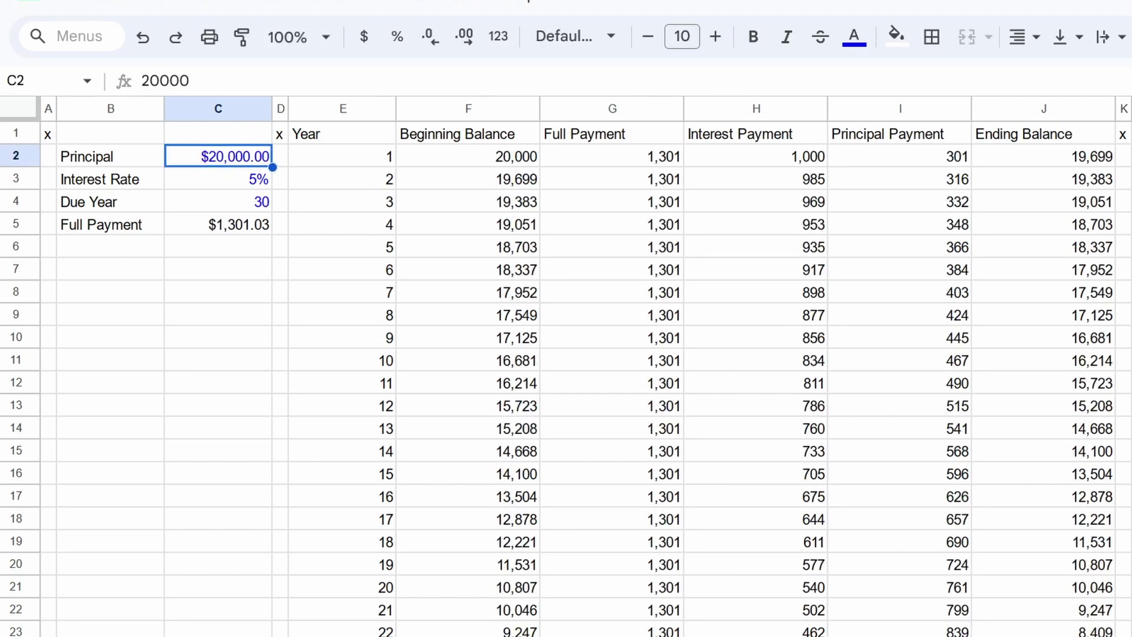
text(15000)
key(Return)
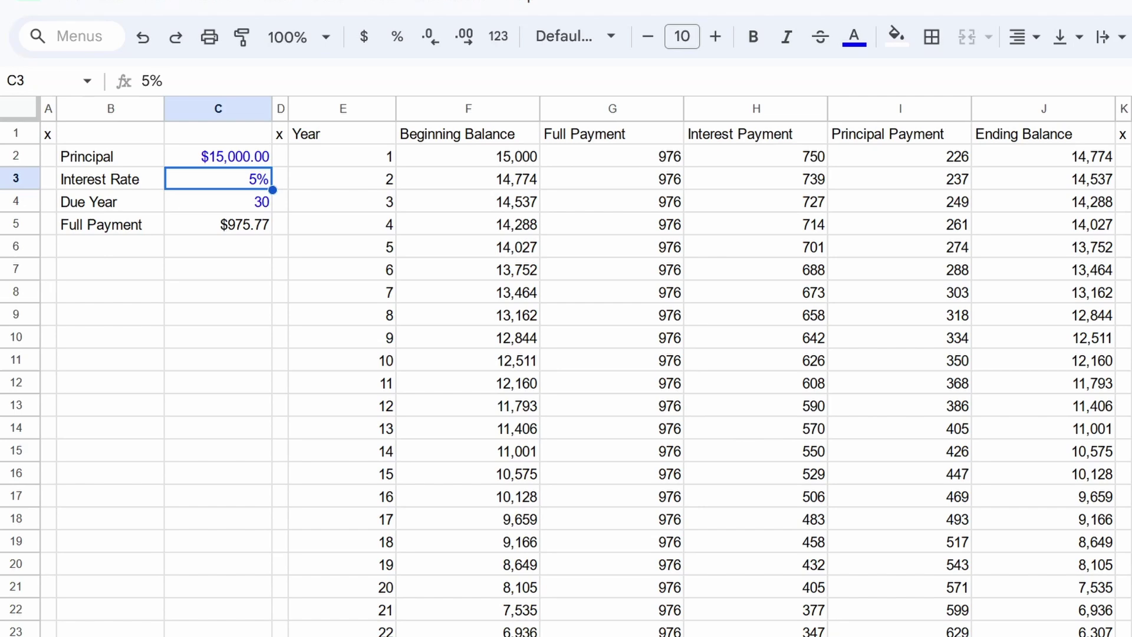
Step: Enter a 6% interest rate and a 15-year due year
text(6)
key(Return)
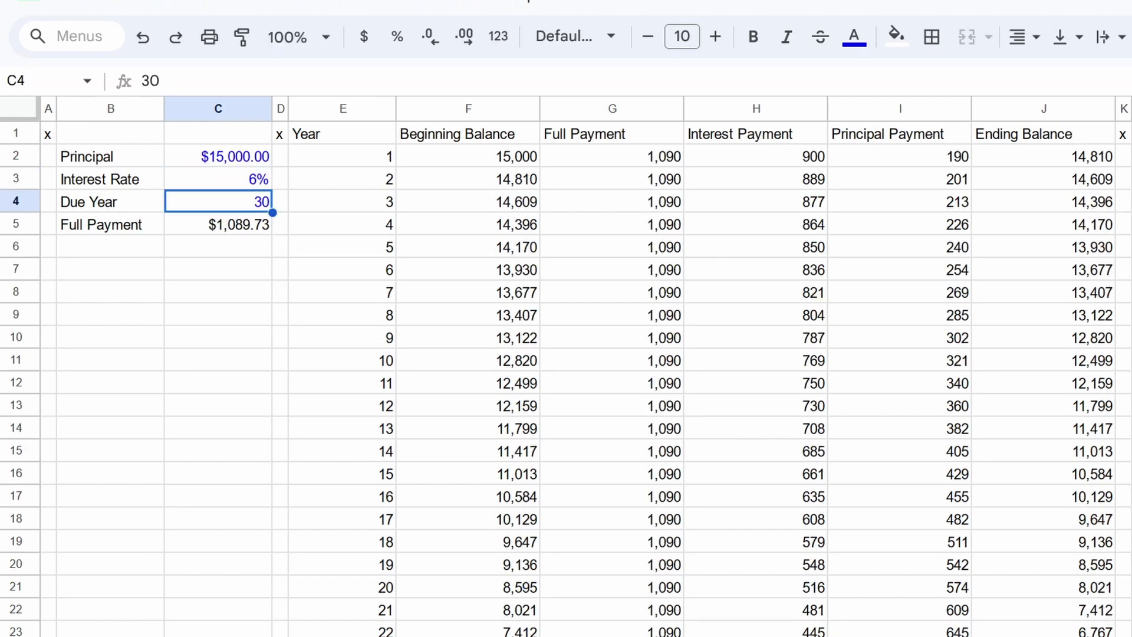
text(15)
key(Return)
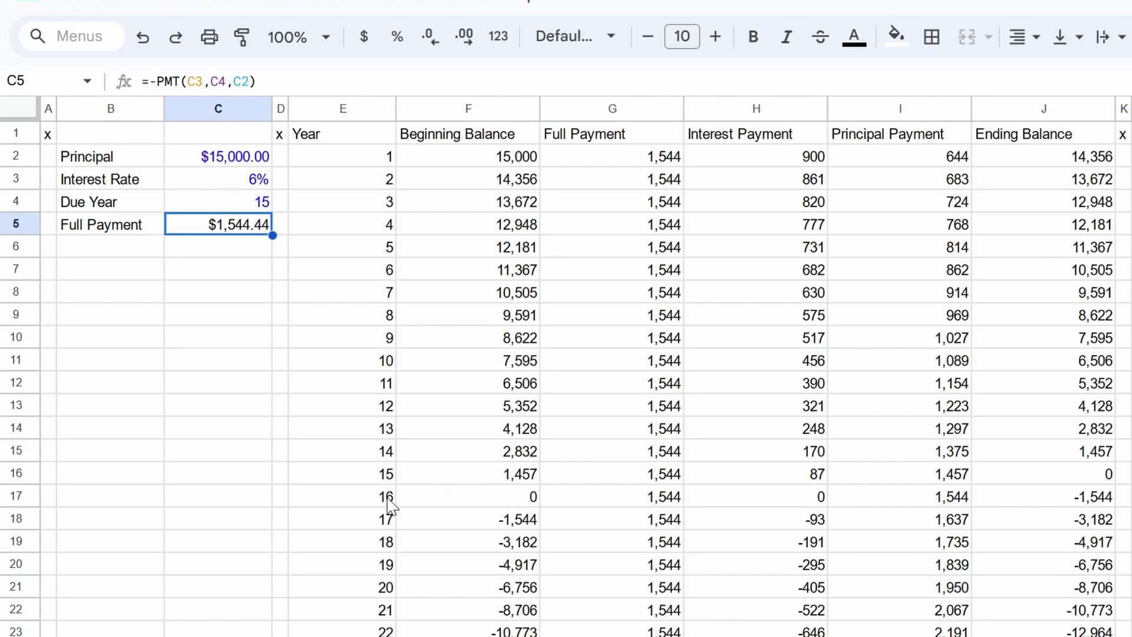
Step: Clear schedule rows E17:J31, then restore the inputs to 30 years, 5% and 30000
drag(395, 504, 1049, 636)
key(Delete)
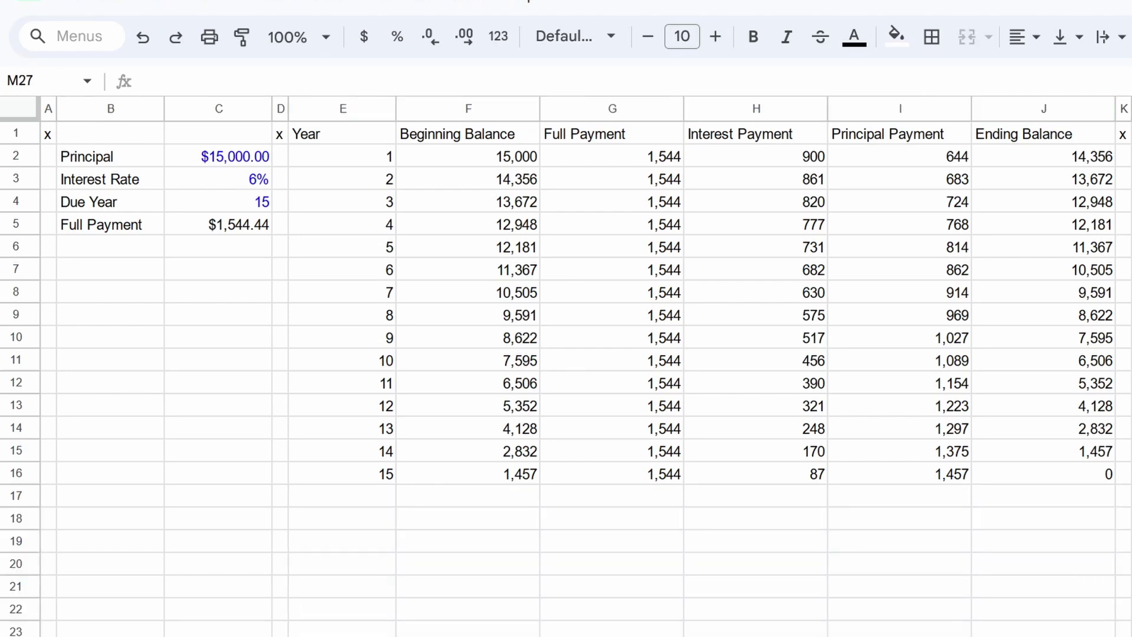
click(218, 202)
text(30)
click(218, 178)
text(5)
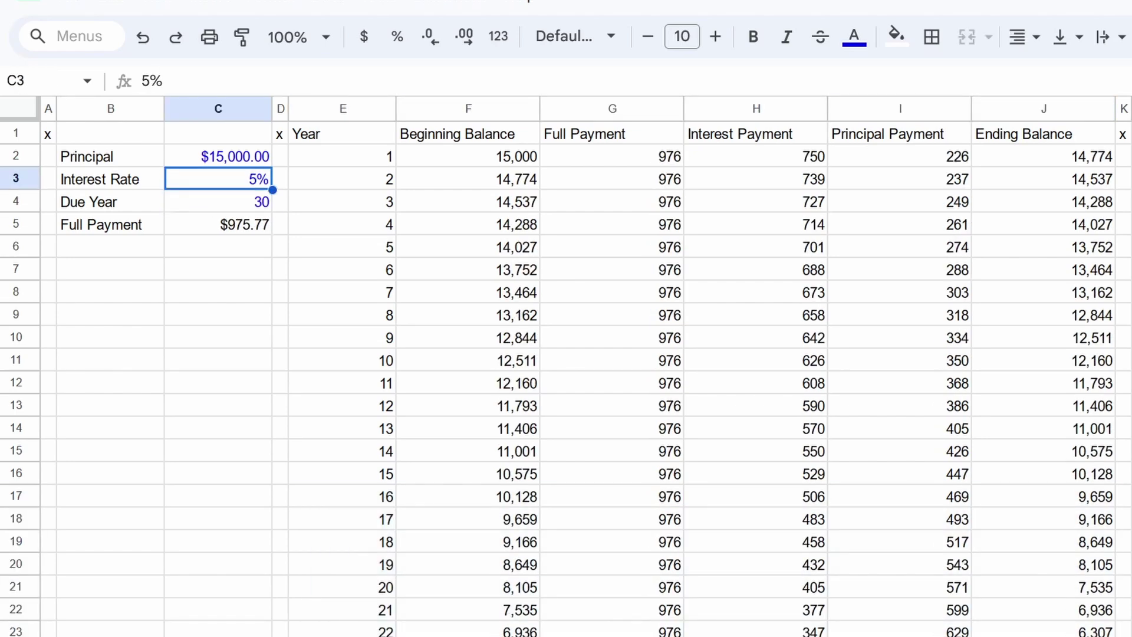
click(218, 156)
text(2000030000)
click(48, 133)
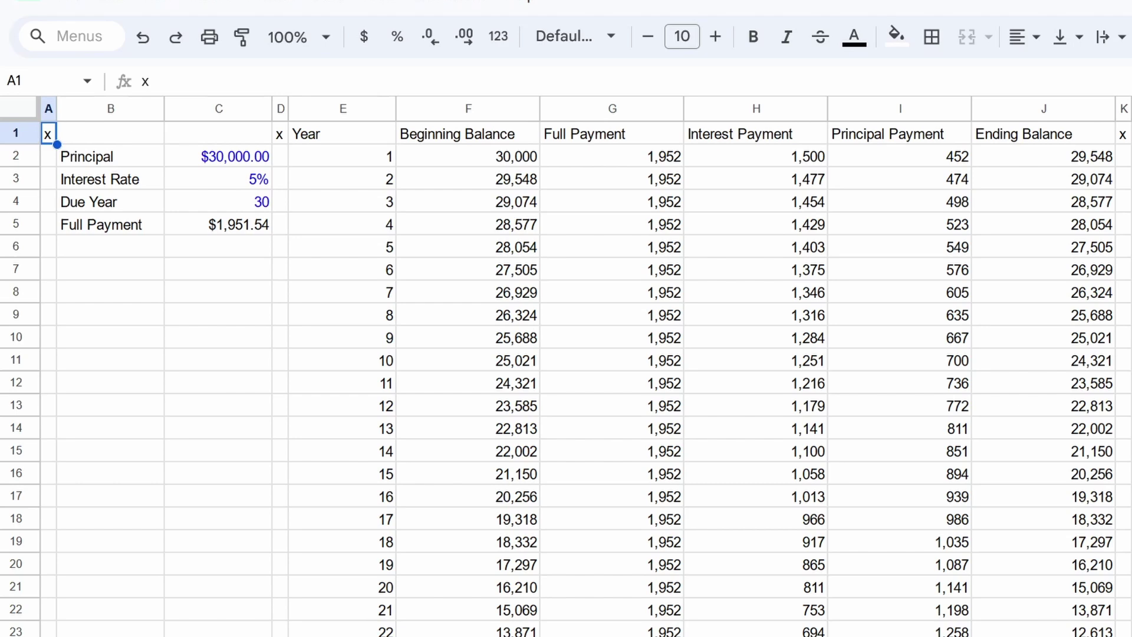